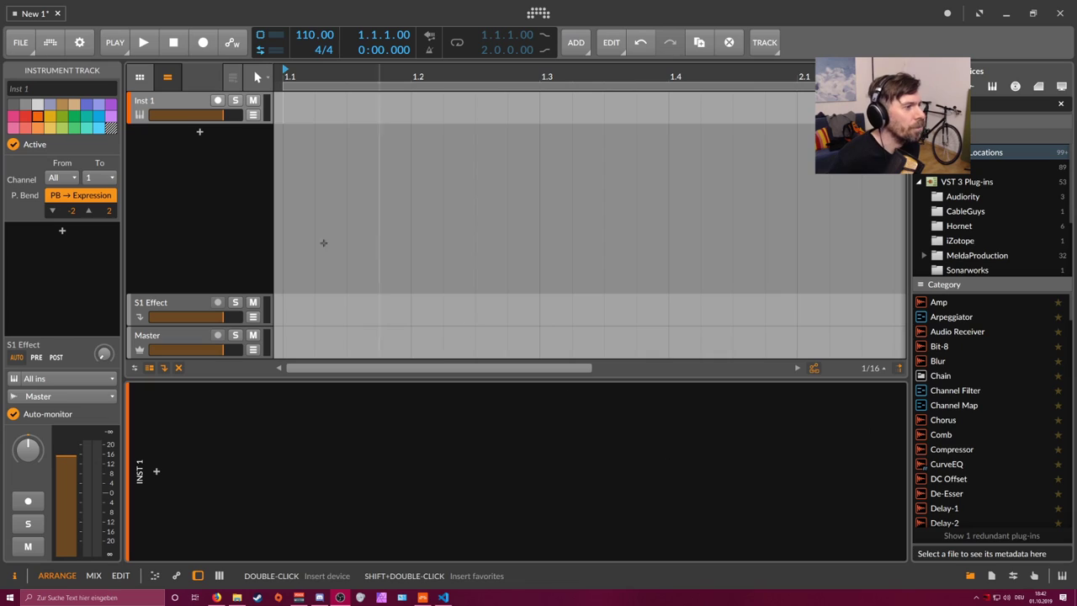
Step: Replace the instrument track with a new audio track and check its input choices, leaving Stereo In selected
{"action": "key", "text": "Delete"}
{"action": "right_click", "coordinate": [196, 126]}
{"action": "left_click", "coordinate": [228, 156]}
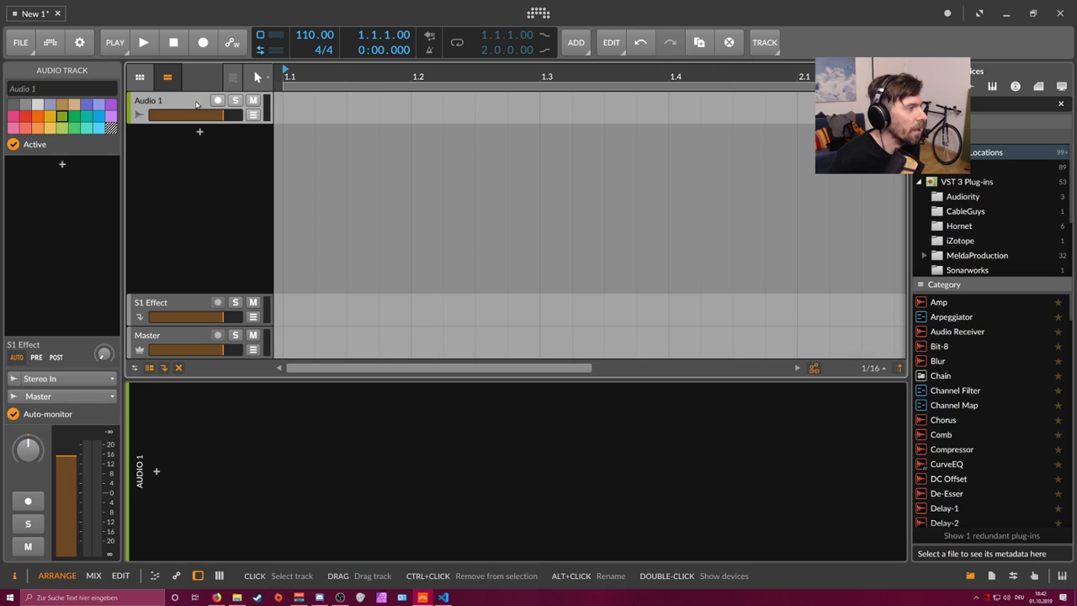
{"action": "left_click", "coordinate": [52, 380]}
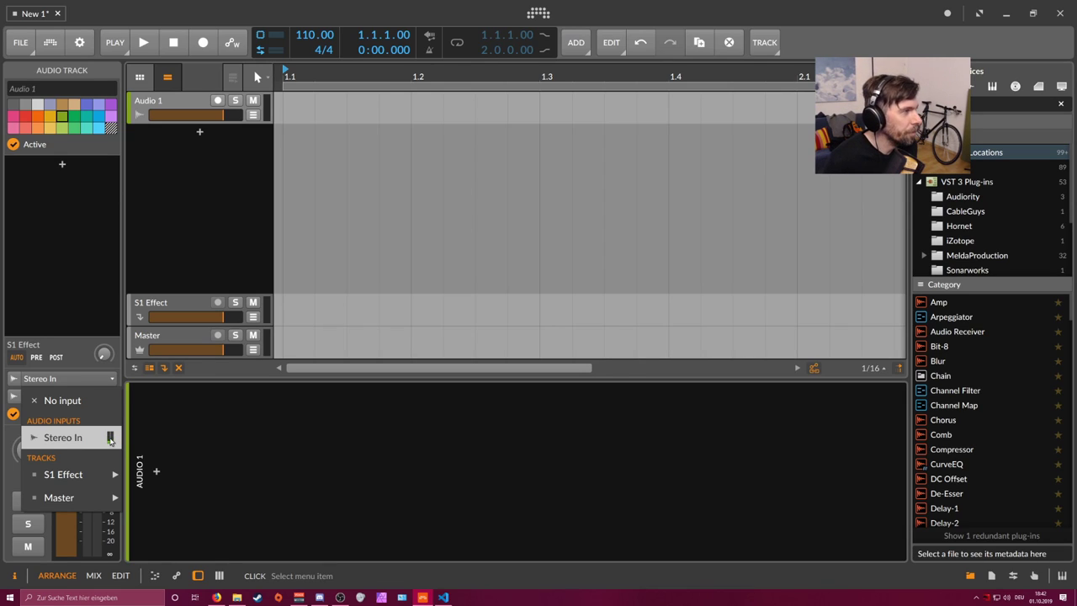
{"action": "left_click", "coordinate": [200, 216]}
{"action": "left_click_drag", "start_coordinate": [304, 82], "coordinate": [305, 97]}
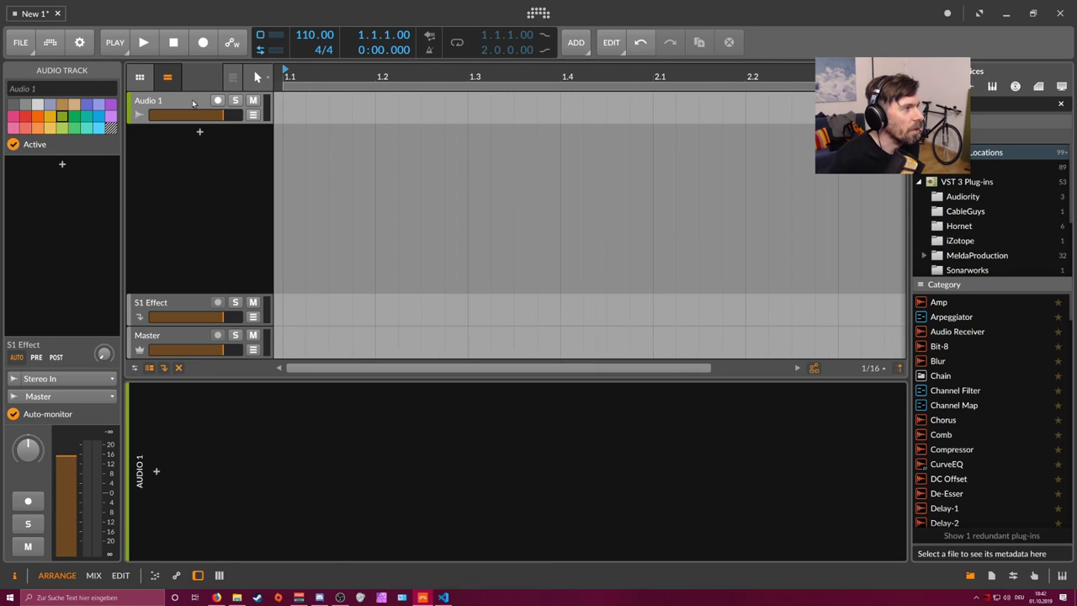
{"action": "left_click", "coordinate": [198, 102]}
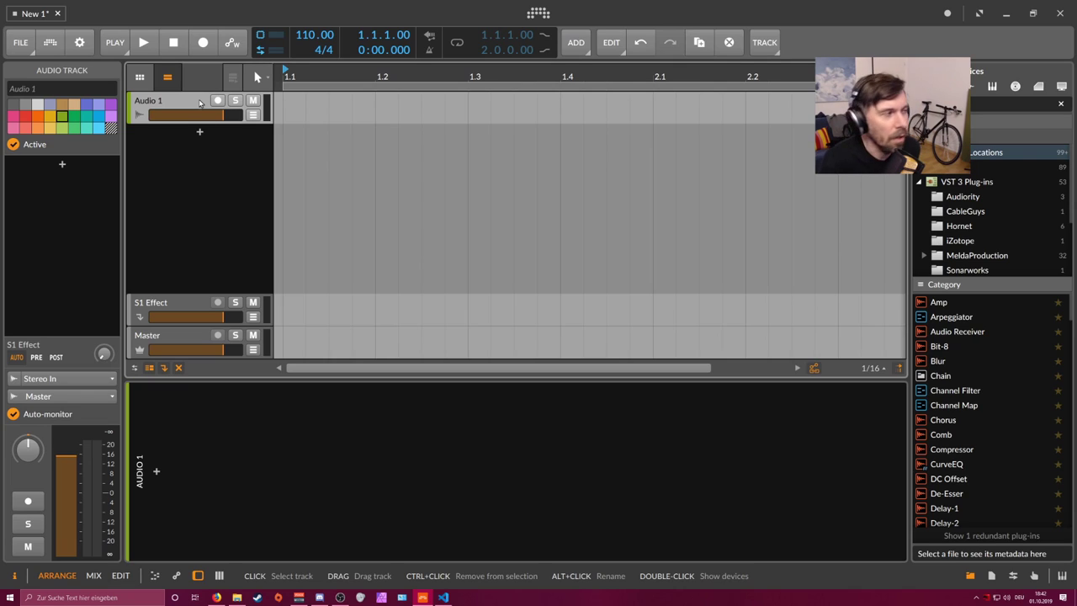
Step: Arm the audio track, record a few seconds of mouth sounds from bar 1, stop, and disarm the track
{"action": "left_click", "coordinate": [217, 100]}
{"action": "key", "text": "minus"}
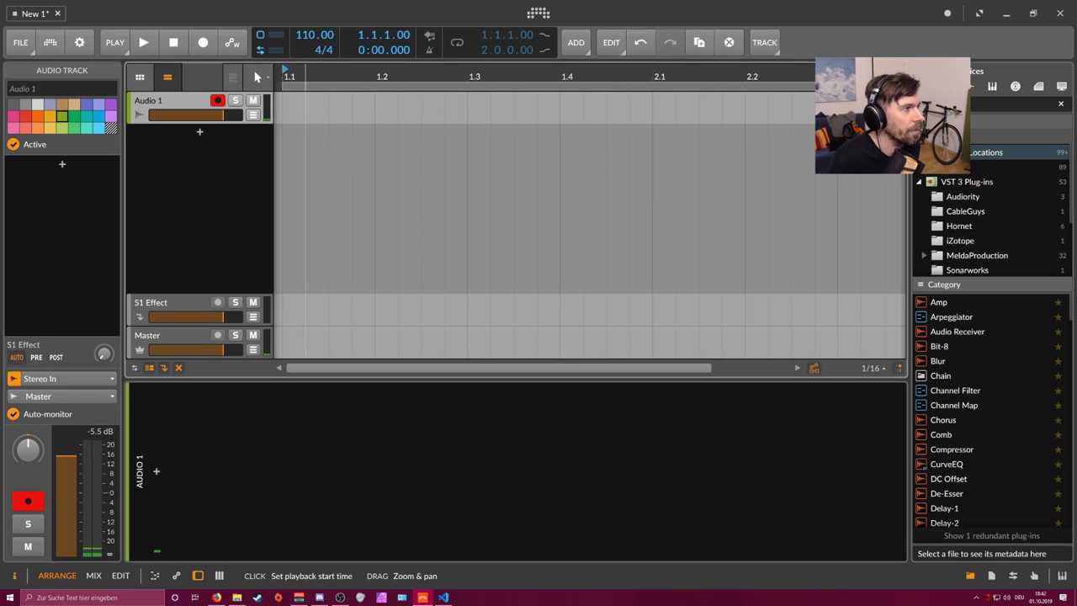
{"action": "left_click", "coordinate": [197, 54]}
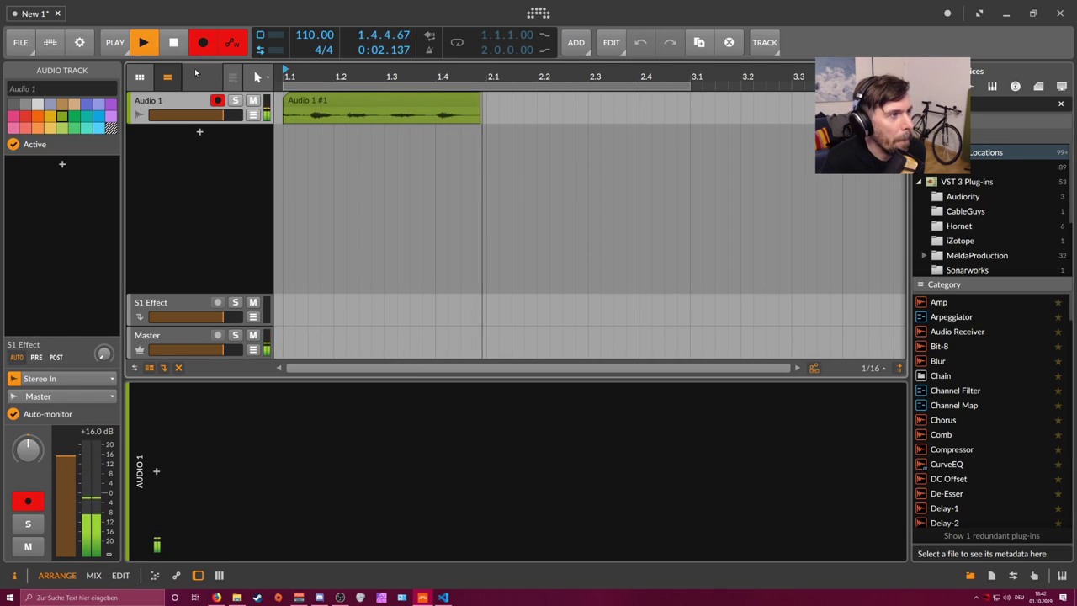
{"action": "key", "text": "space"}
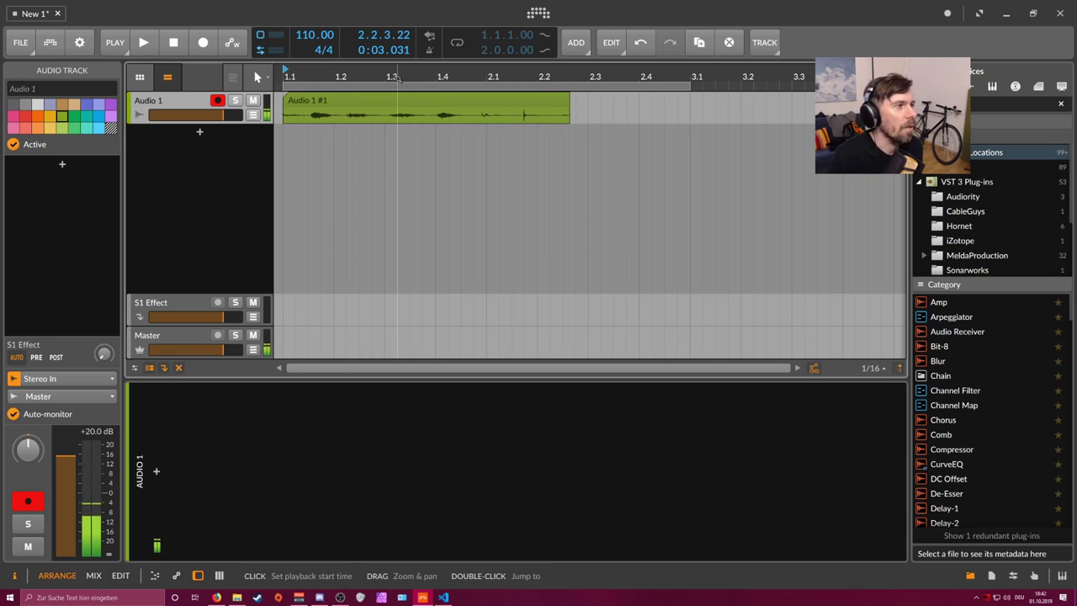
{"action": "left_click_drag", "start_coordinate": [399, 77], "coordinate": [393, 74]}
{"action": "left_click", "coordinate": [218, 100]}
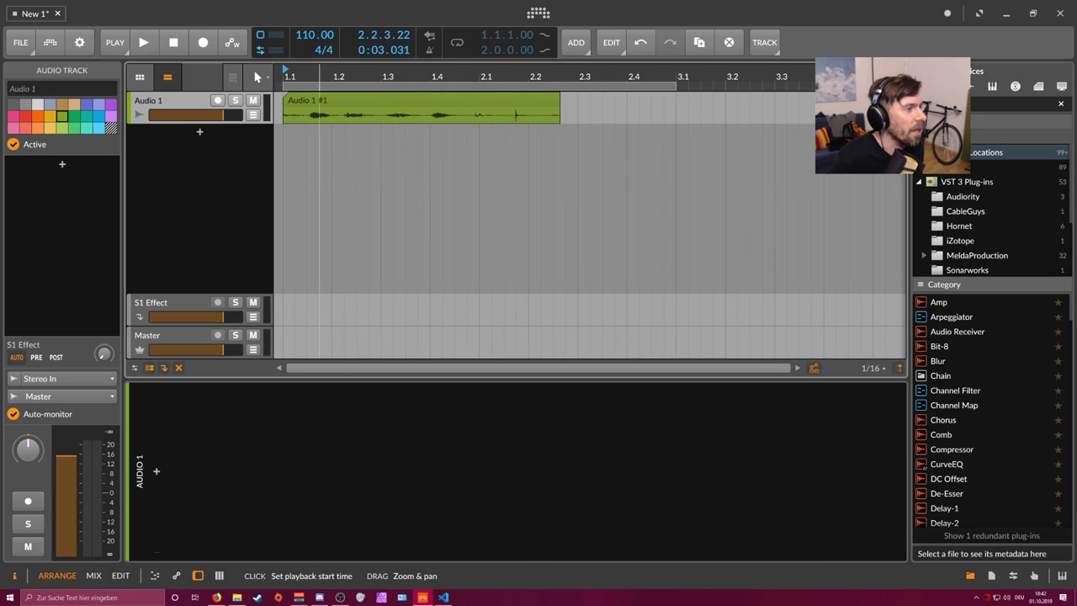
Step: Enlarge the audio track's height and add an instrument track with a Sampler device
{"action": "left_click_drag", "start_coordinate": [327, 78], "coordinate": [333, 90]}
{"action": "left_click", "coordinate": [357, 99]}
{"action": "mouse_move", "coordinate": [218, 122]}
{"action": "left_mouse_down"}
{"action": "mouse_move", "coordinate": [226, 232]}
{"action": "mouse_move", "coordinate": [229, 138]}
{"action": "left_mouse_up"}
{"action": "right_click", "coordinate": [206, 168]}
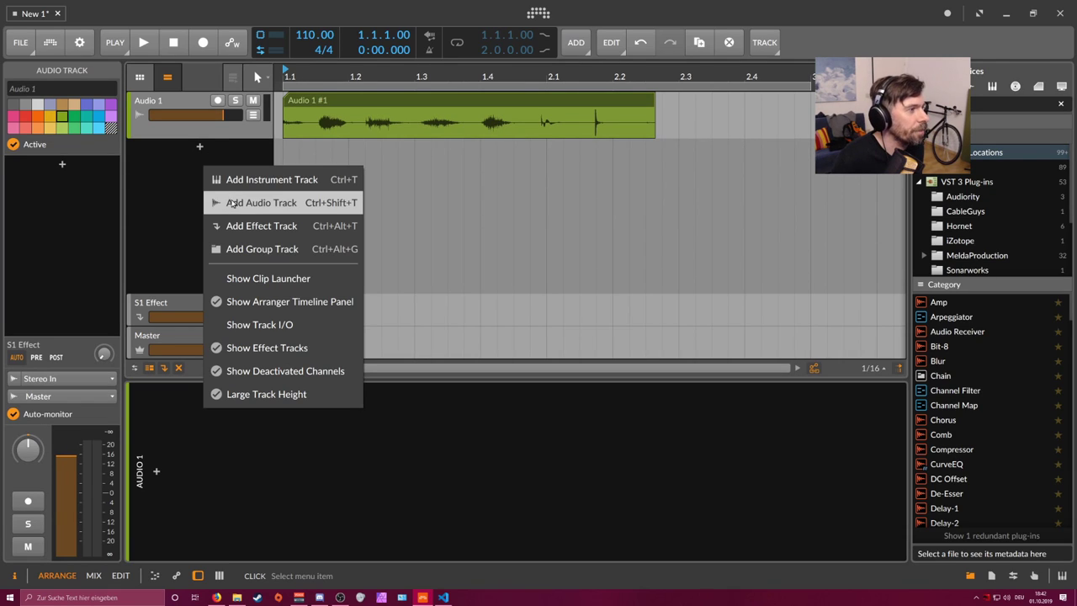
{"action": "left_click", "coordinate": [269, 179]}
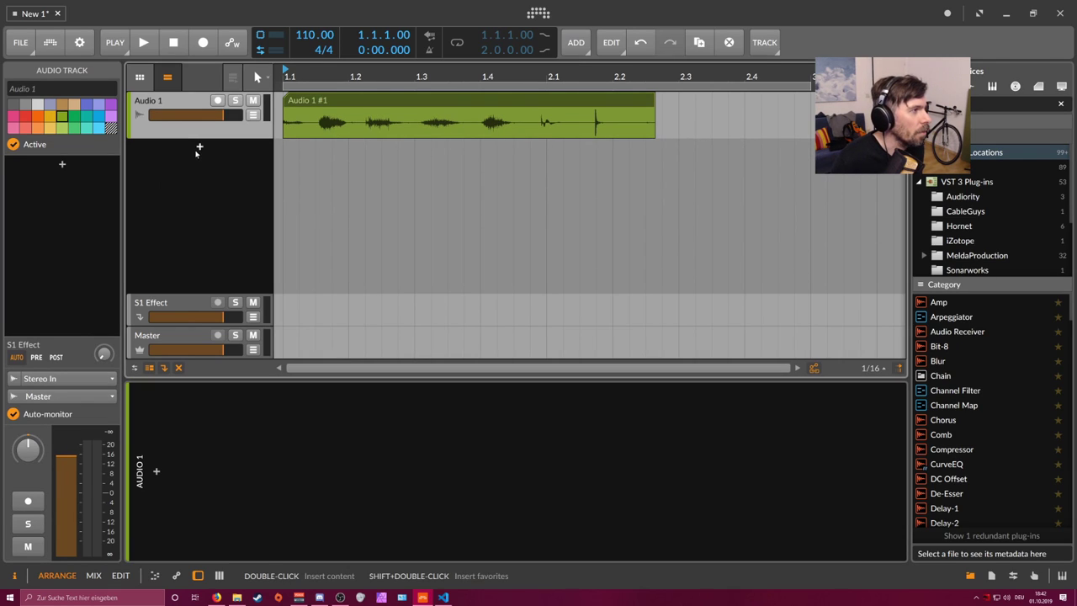
{"action": "type", "text": "samp"}
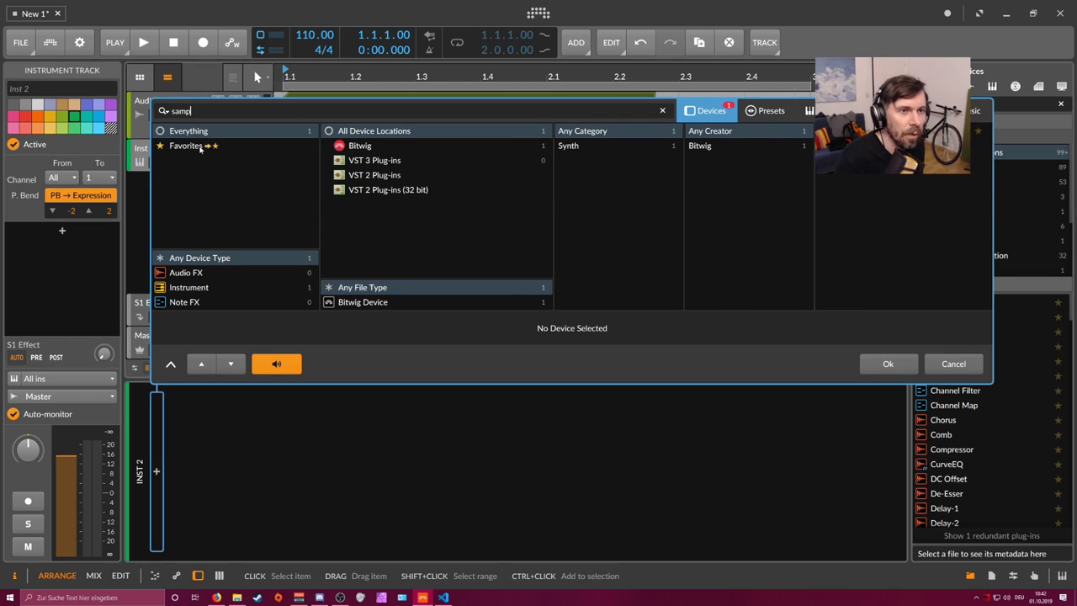
{"action": "key", "text": "Return"}
Step: Load the recorded audio clip into the Sampler and delete the original audio track
{"action": "left_click_drag", "start_coordinate": [444, 150], "coordinate": [446, 150]}
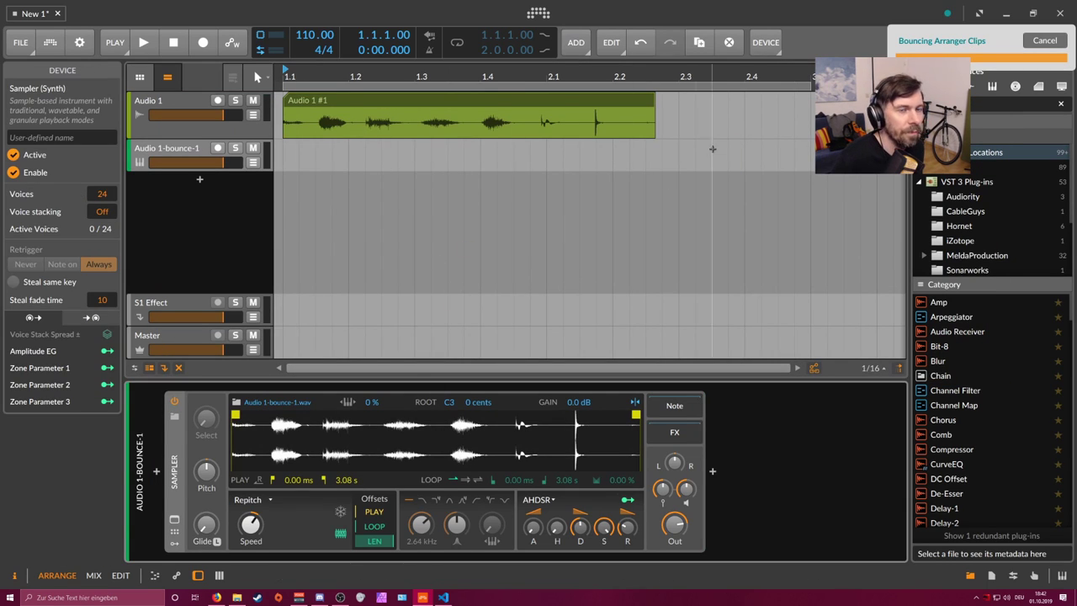
{"action": "left_click_drag", "start_coordinate": [317, 77], "coordinate": [361, 88]}
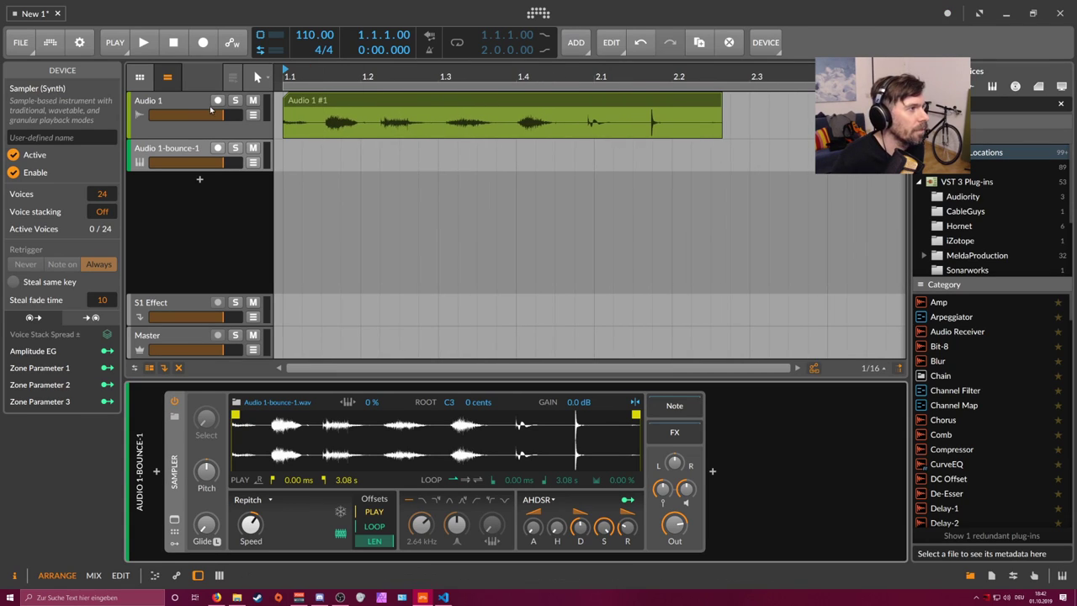
{"action": "left_click", "coordinate": [213, 111]}
{"action": "key", "text": "Delete"}
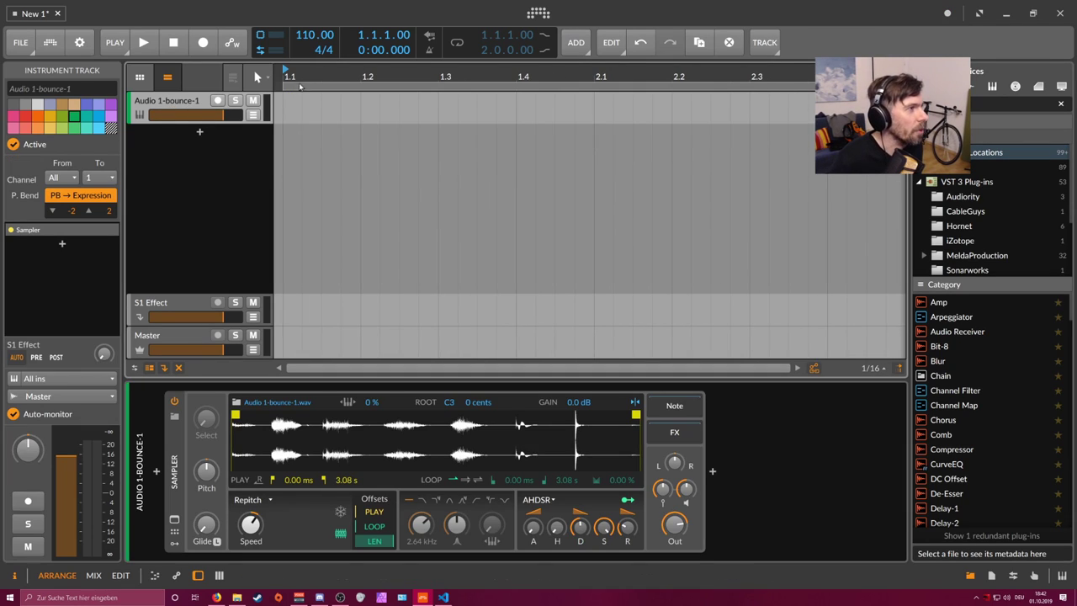
Step: Arm the Sampler track, remove the envelope's sustain, shorten its decay to 39.6 ms and set the play start to 359 ms
{"action": "left_click", "coordinate": [217, 100]}
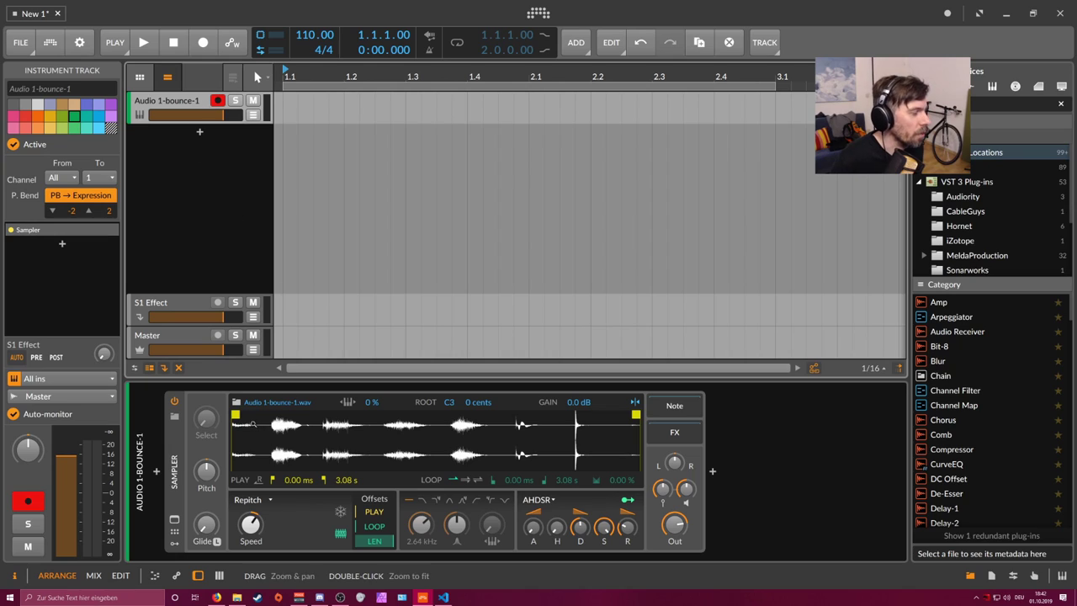
{"action": "left_click_drag", "start_coordinate": [237, 416], "coordinate": [271, 416]}
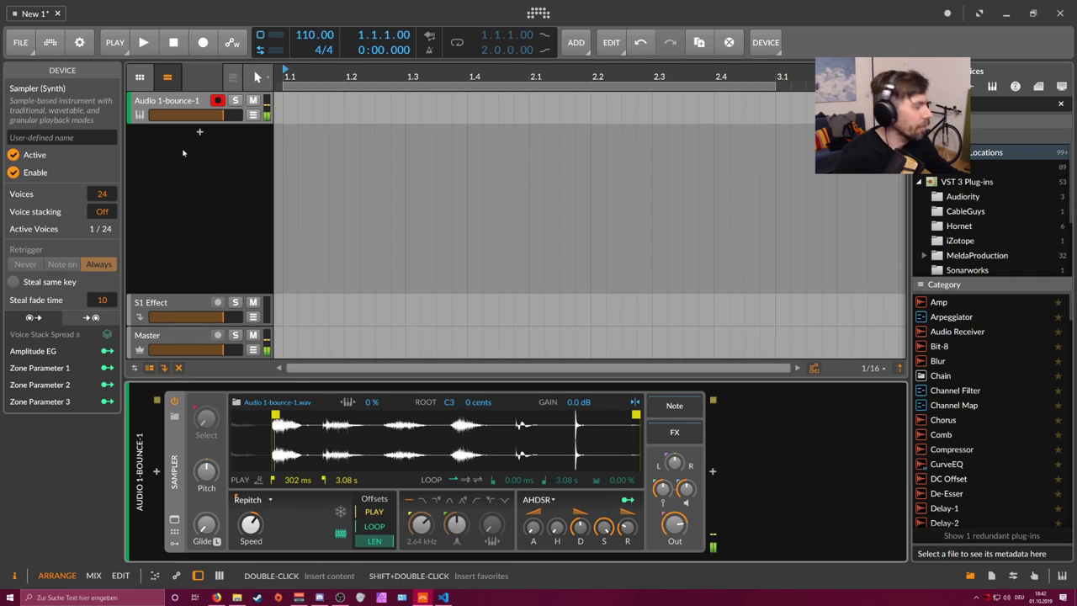
{"action": "left_click_drag", "start_coordinate": [581, 528], "coordinate": [603, 581]}
{"action": "left_click_drag", "start_coordinate": [604, 530], "coordinate": [580, 535]}
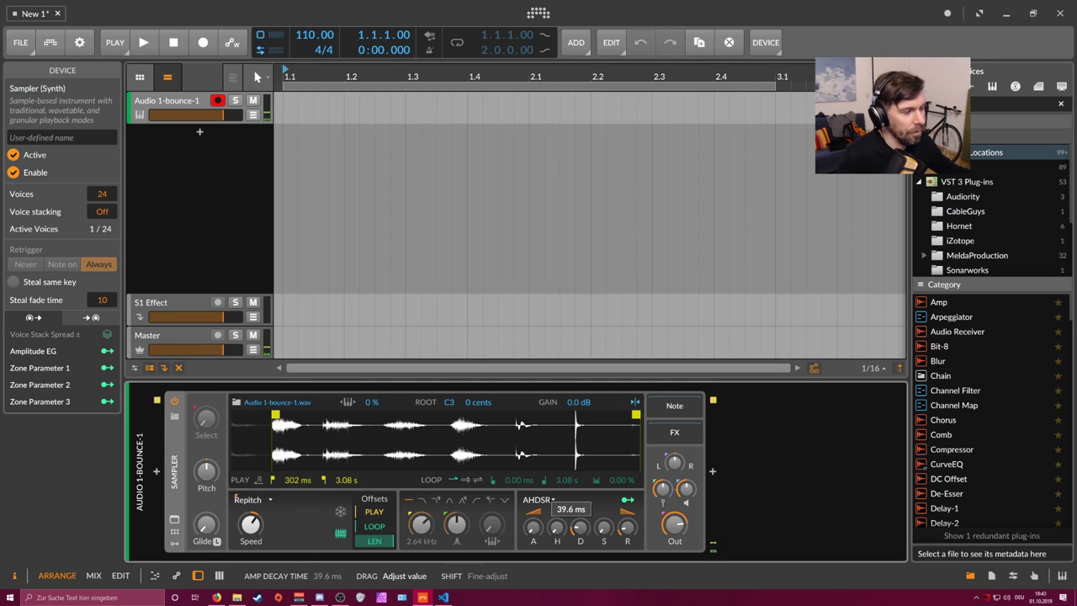
{"action": "left_click_drag", "start_coordinate": [274, 414], "coordinate": [279, 415]}
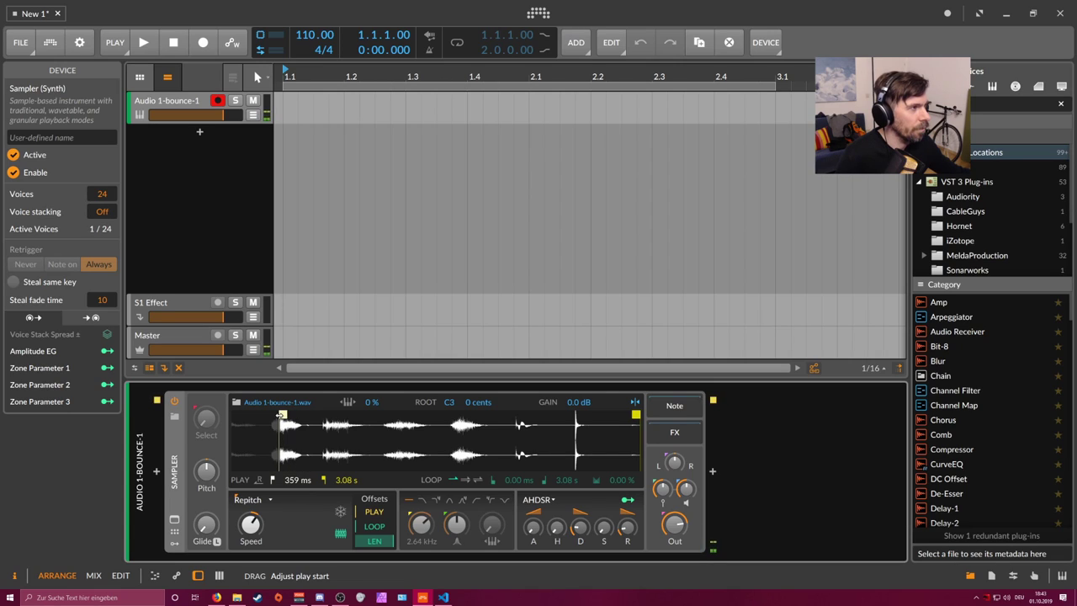
Step: Create a note clip at bar 1 on the Sampler track and extend it to two bars
{"action": "double_click", "coordinate": [291, 108]}
{"action": "scroll", "coordinate": [330, 87], "scroll_direction": "down", "scroll_amount": 2}
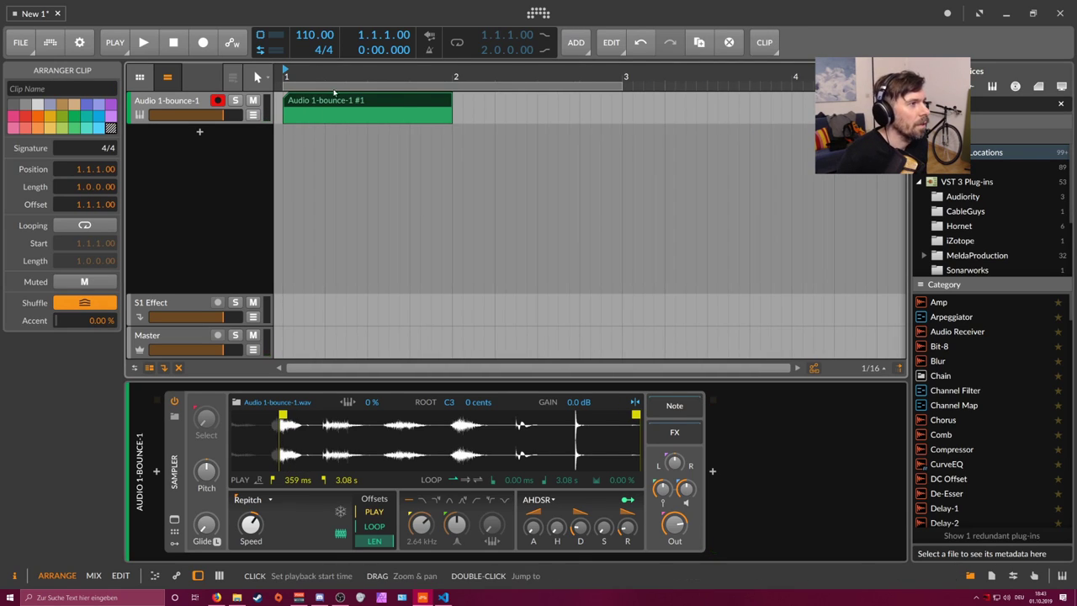
{"action": "left_click_drag", "start_coordinate": [451, 110], "coordinate": [632, 110]}
{"action": "left_click_drag", "start_coordinate": [432, 78], "coordinate": [368, 60]}
Step: Open the clip for note editing and draw two sixteenth-long C2 notes at 1.1.1 and 1.1.3
{"action": "double_click", "coordinate": [357, 100]}
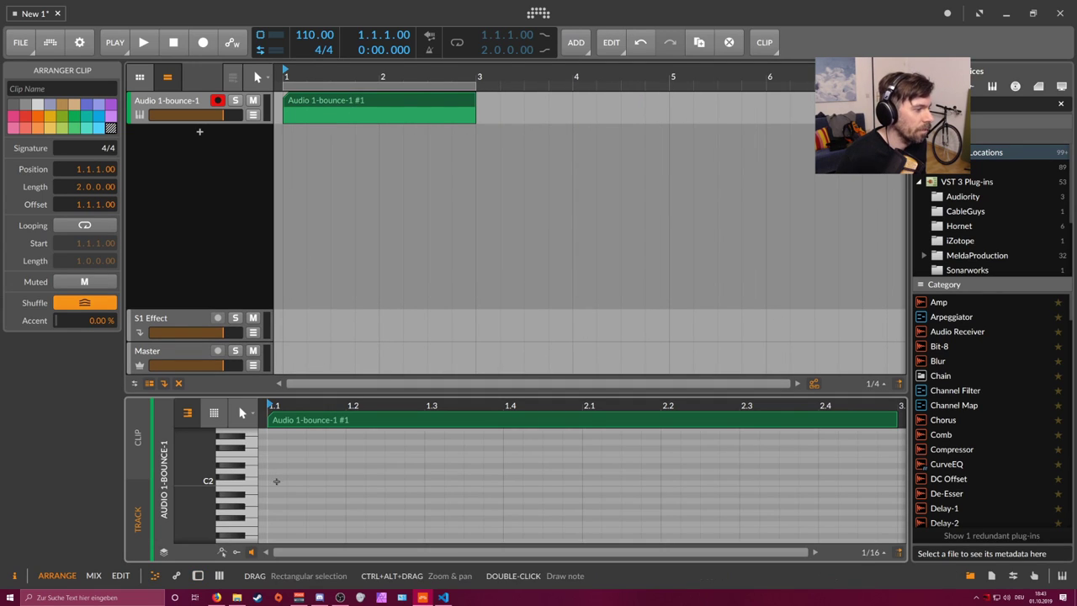
{"action": "double_click", "coordinate": [275, 481]}
{"action": "left_click", "coordinate": [304, 405]}
{"action": "left_click_drag", "start_coordinate": [308, 397], "coordinate": [315, 263]}
{"action": "left_click", "coordinate": [346, 358]}
{"action": "double_click", "coordinate": [346, 357]}
{"action": "left_click", "coordinate": [327, 387]}
{"action": "left_click", "coordinate": [316, 360]}
Step: Show the velocity lane and lower the second note's velocity
{"action": "left_click", "coordinate": [237, 553]}
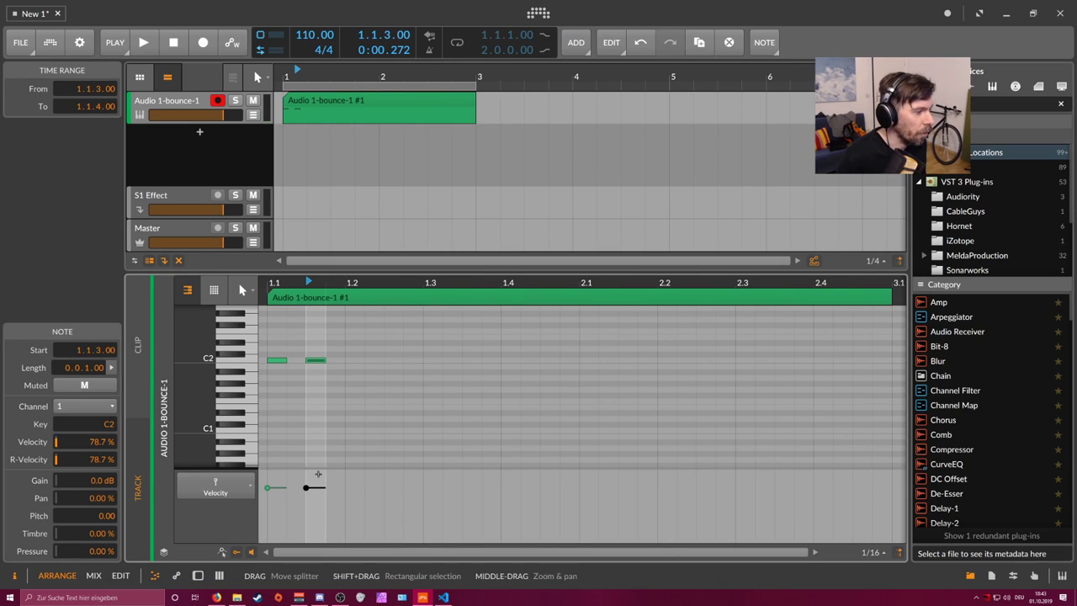
{"action": "left_click_drag", "start_coordinate": [314, 488], "coordinate": [309, 500]}
{"action": "left_click", "coordinate": [345, 395]}
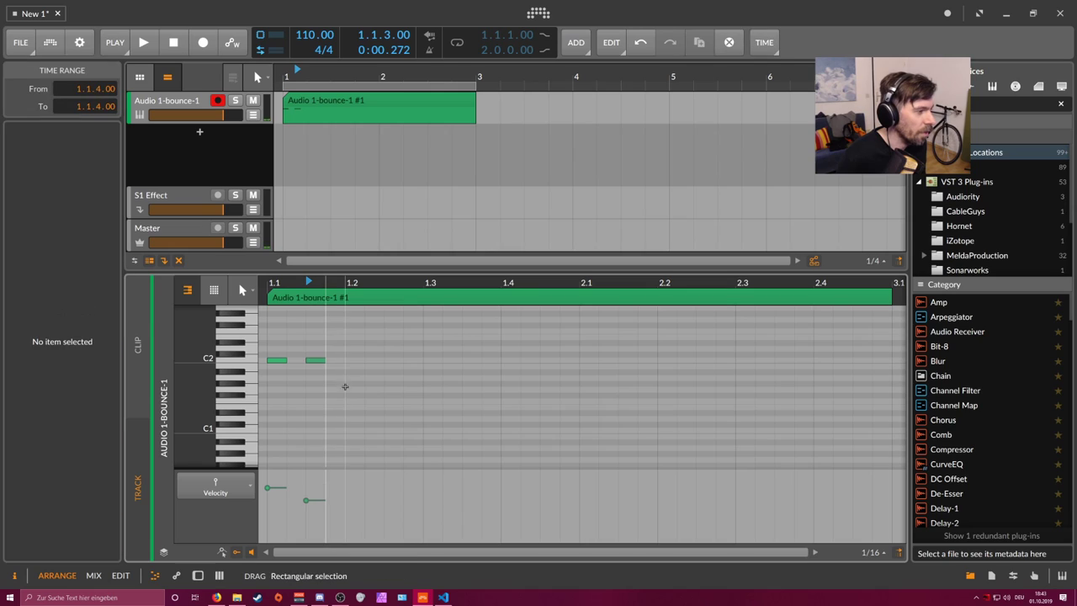
Step: Add two more C2 notes at 1.2.1 and 1.2.3 and lower their velocities, making the last one the softest
{"action": "double_click", "coordinate": [356, 361]}
{"action": "double_click", "coordinate": [393, 361]}
{"action": "left_click_drag", "start_coordinate": [345, 500], "coordinate": [386, 511]}
{"action": "left_click", "coordinate": [404, 406]}
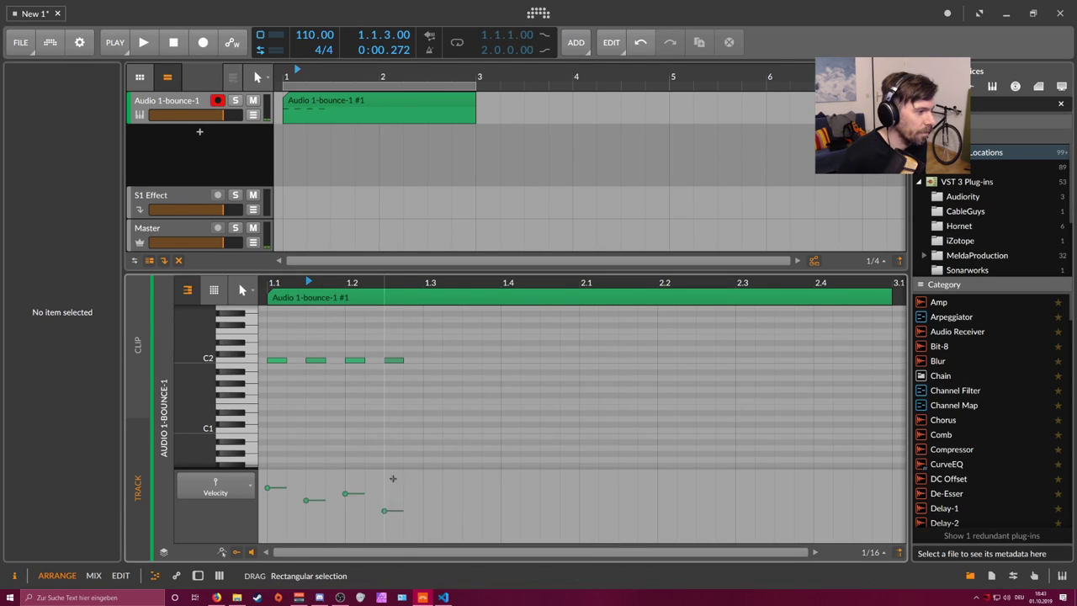
Step: Duplicate the four-note pattern three times to fill the two-bar clip
{"action": "left_click_drag", "start_coordinate": [419, 379], "coordinate": [280, 346]}
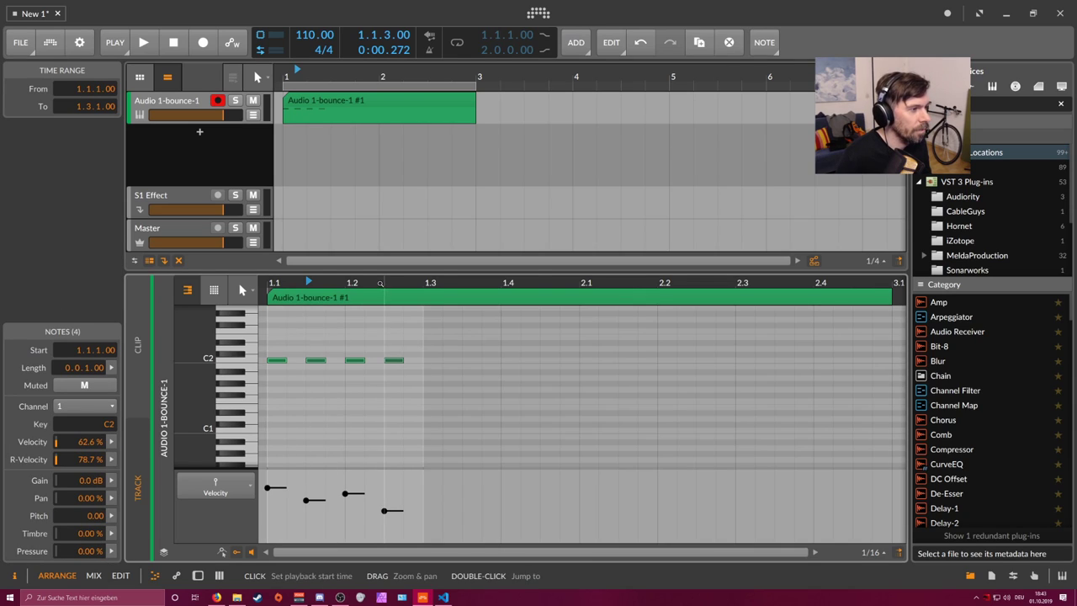
{"action": "scroll", "coordinate": [381, 284], "scroll_direction": "down", "scroll_amount": 2}
{"action": "key", "text": "ctrl+d"}
{"action": "key", "text": "ctrl+d"}
{"action": "key", "text": "ctrl+d"}
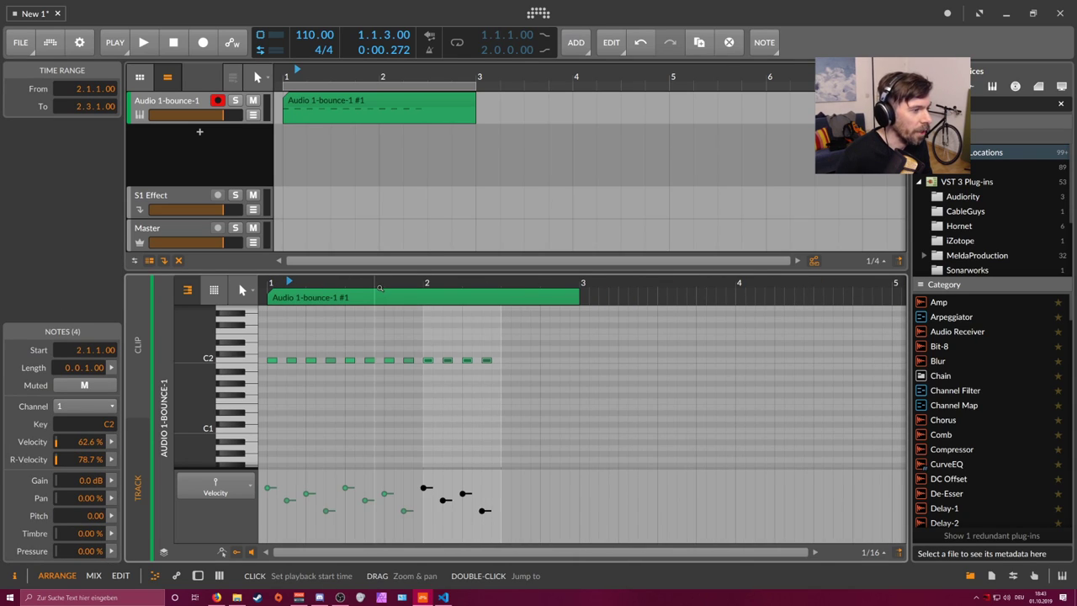
Step: Enable looping over the first two bars and play the arrangement from the start
{"action": "left_click_drag", "start_coordinate": [330, 78], "coordinate": [292, 76]}
{"action": "left_click", "coordinate": [457, 43]}
{"action": "left_click_drag", "start_coordinate": [419, 77], "coordinate": [419, 87]}
{"action": "key", "text": "space"}
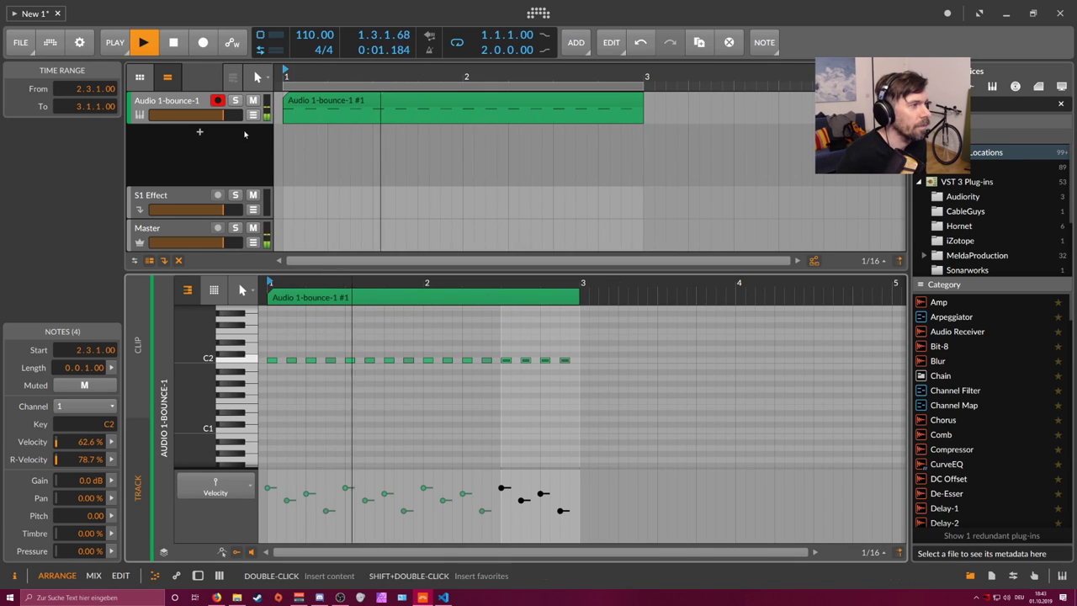
Step: Adjust the Sampler's decay, set release to 331 ms, play end to 684 ms and output to about -2.5 dB, and stop playback
{"action": "double_click", "coordinate": [187, 102]}
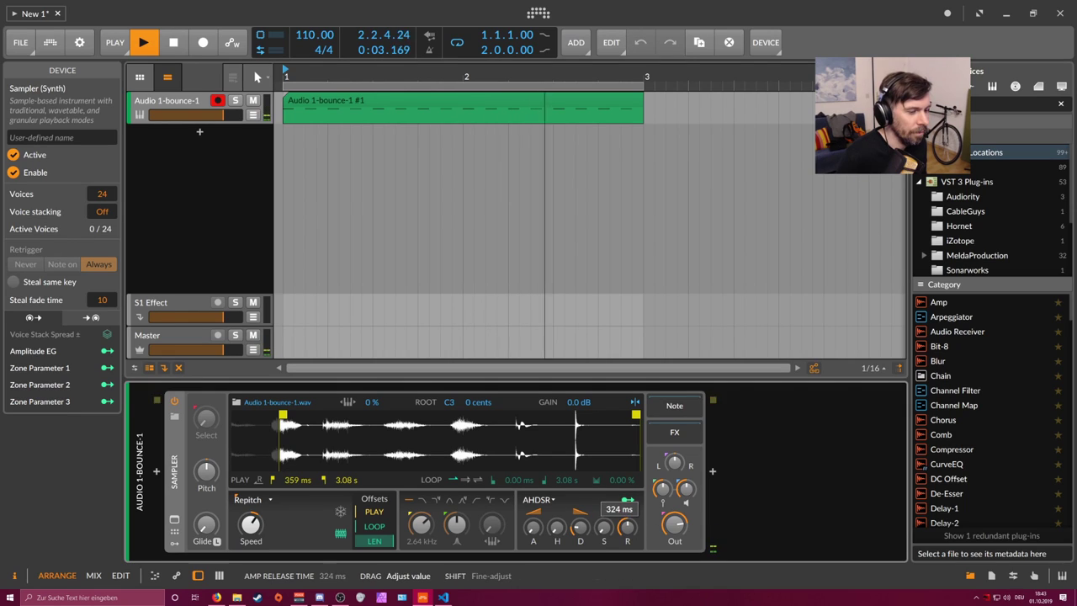
{"action": "mouse_move", "coordinate": [580, 527]}
{"action": "left_mouse_down"}
{"action": "mouse_move", "coordinate": [580, 505]}
{"action": "mouse_move", "coordinate": [580, 517]}
{"action": "left_mouse_up"}
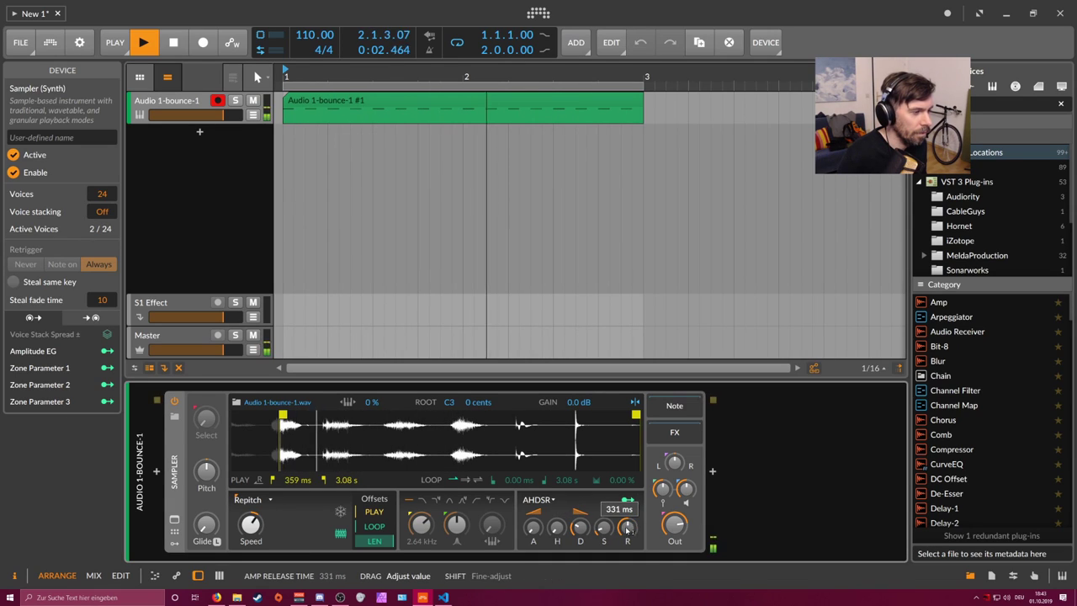
{"action": "left_click_drag", "start_coordinate": [635, 415], "coordinate": [318, 417]}
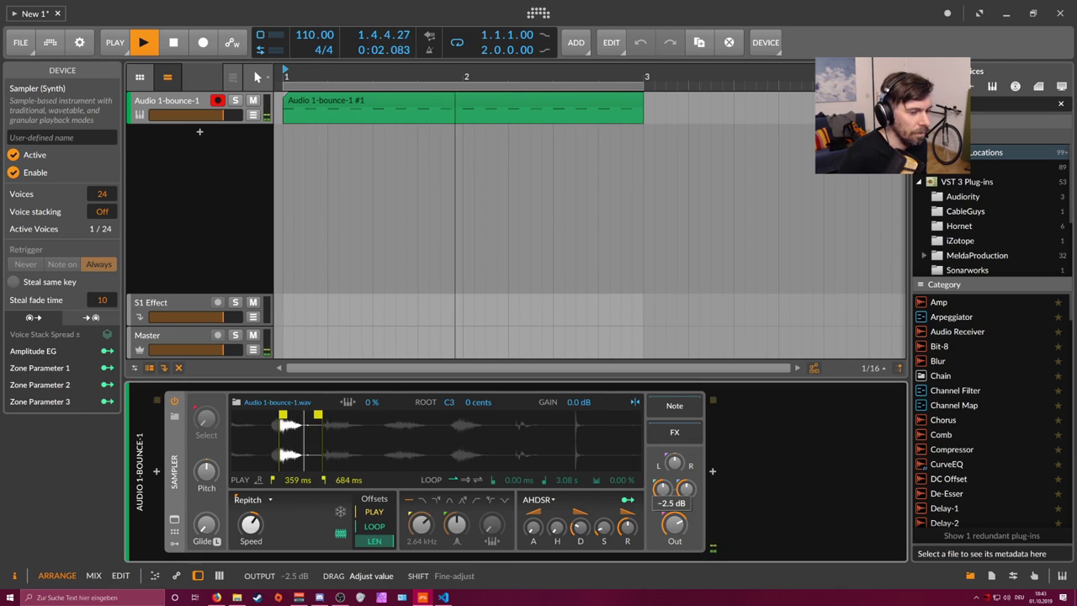
{"action": "key", "text": "space"}
Step: Duplicate the Sampler track together with its clip
{"action": "left_click", "coordinate": [196, 103]}
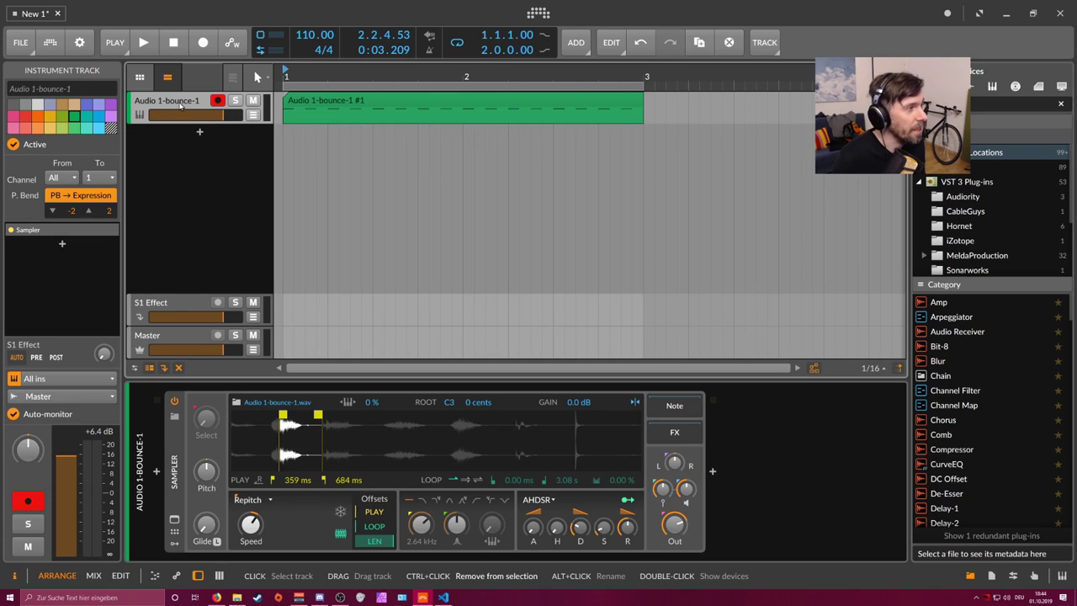
{"action": "left_click", "coordinate": [180, 105], "text": "ctrl"}
{"action": "left_click", "coordinate": [180, 105]}
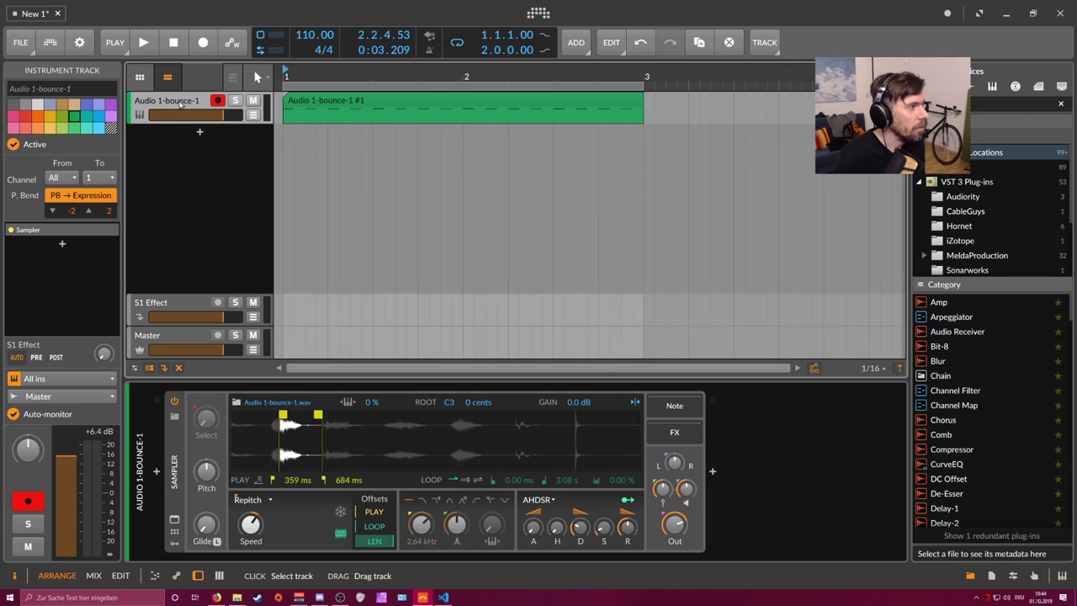
{"action": "key", "text": "ctrl+d"}
Step: Replace all notes in the duplicated clip with four notes on beats 2 and 4 of both bars
{"action": "left_click", "coordinate": [296, 135]}
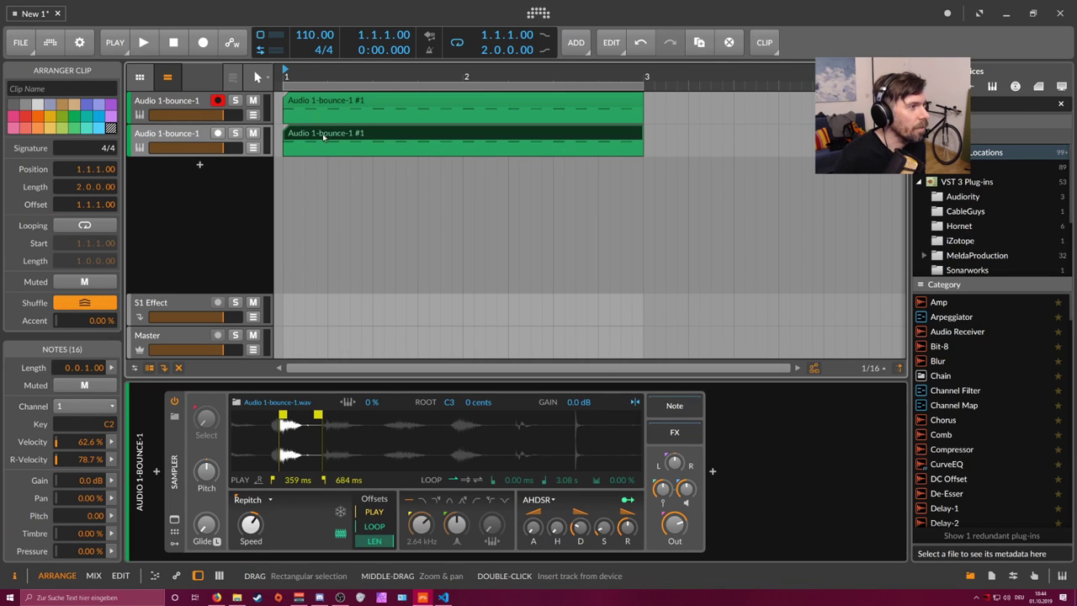
{"action": "double_click", "coordinate": [322, 143]}
{"action": "left_click", "coordinate": [644, 378]}
{"action": "left_click_drag", "start_coordinate": [655, 376], "coordinate": [323, 347]}
{"action": "key", "text": "Delete"}
{"action": "left_click", "coordinate": [372, 344]}
{"action": "double_click", "coordinate": [425, 348]}
{"action": "double_click", "coordinate": [520, 347]}
{"action": "left_click", "coordinate": [614, 349]}
{"action": "double_click", "coordinate": [616, 348]}
{"action": "left_click", "coordinate": [432, 317]}
Step: Arm the duplicated track and set its Sampler's play range to start at 710 ms and end at 1.89 s
{"action": "double_click", "coordinate": [173, 142]}
{"action": "left_click_drag", "start_coordinate": [283, 415], "coordinate": [399, 415]}
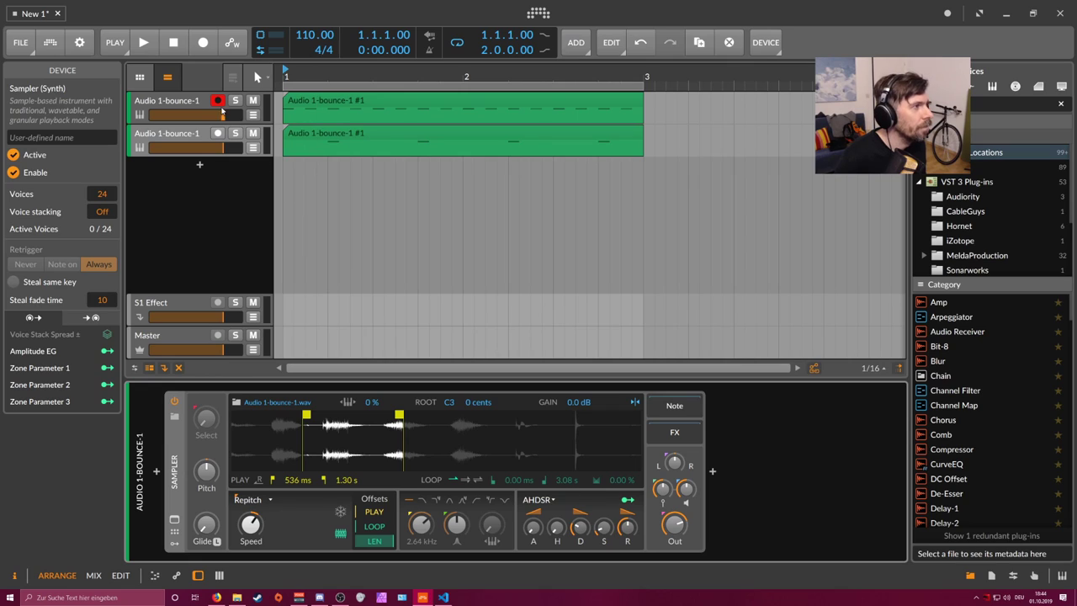
{"action": "left_click", "coordinate": [321, 234]}
{"action": "left_click_drag", "start_coordinate": [306, 415], "coordinate": [324, 415]}
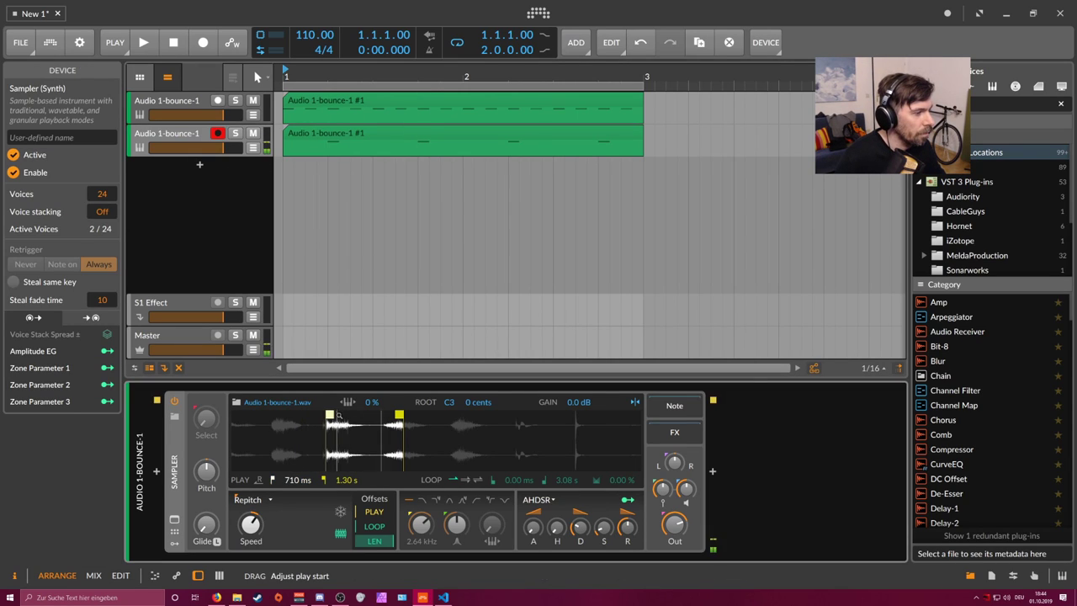
{"action": "mouse_move", "coordinate": [398, 415]}
{"action": "left_mouse_down"}
{"action": "mouse_move", "coordinate": [359, 415]}
{"action": "mouse_move", "coordinate": [478, 416]}
{"action": "left_mouse_up"}
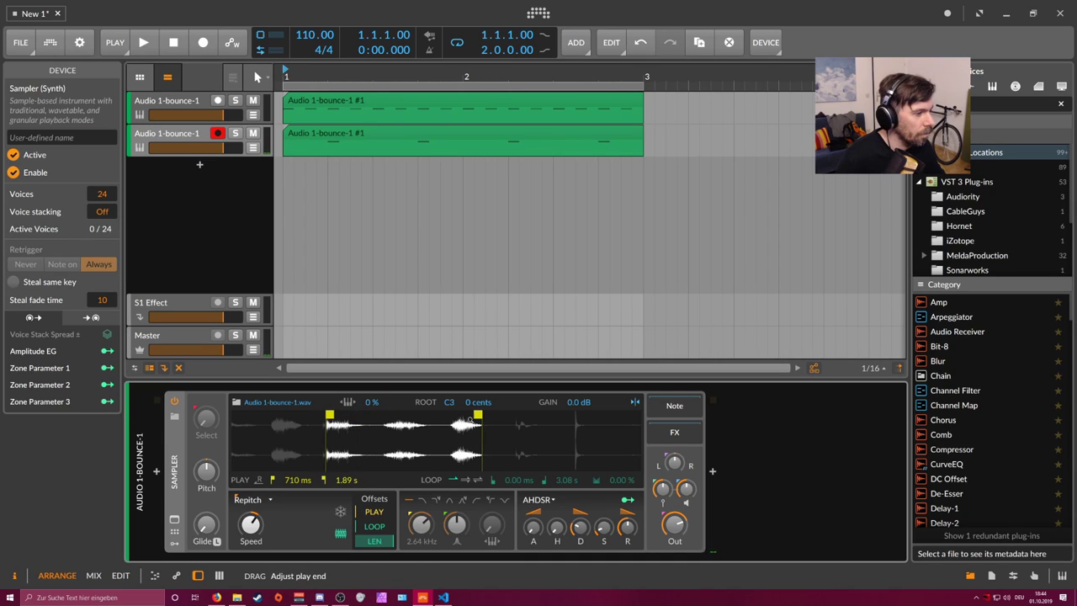
Step: Set the duplicated Sampler's play end to 960 ms, play the loop with the other track, and stop playback
{"action": "mouse_move", "coordinate": [329, 415]}
{"action": "left_mouse_down"}
{"action": "mouse_move", "coordinate": [461, 414]}
{"action": "mouse_move", "coordinate": [327, 424]}
{"action": "left_mouse_up"}
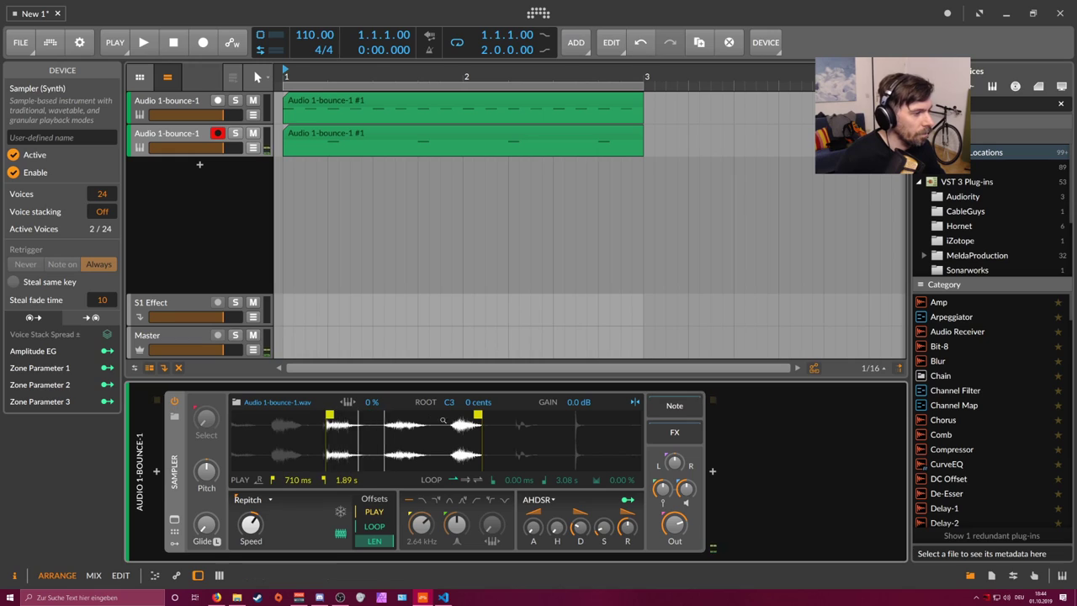
{"action": "left_click_drag", "start_coordinate": [477, 417], "coordinate": [357, 423]}
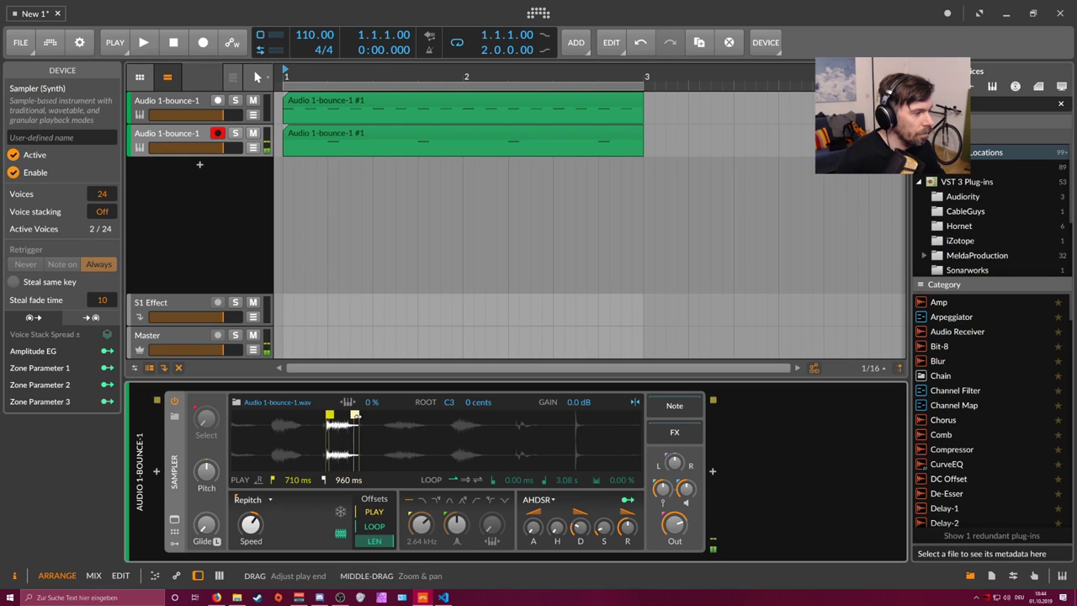
{"action": "left_click", "coordinate": [180, 133]}
{"action": "key", "text": "space"}
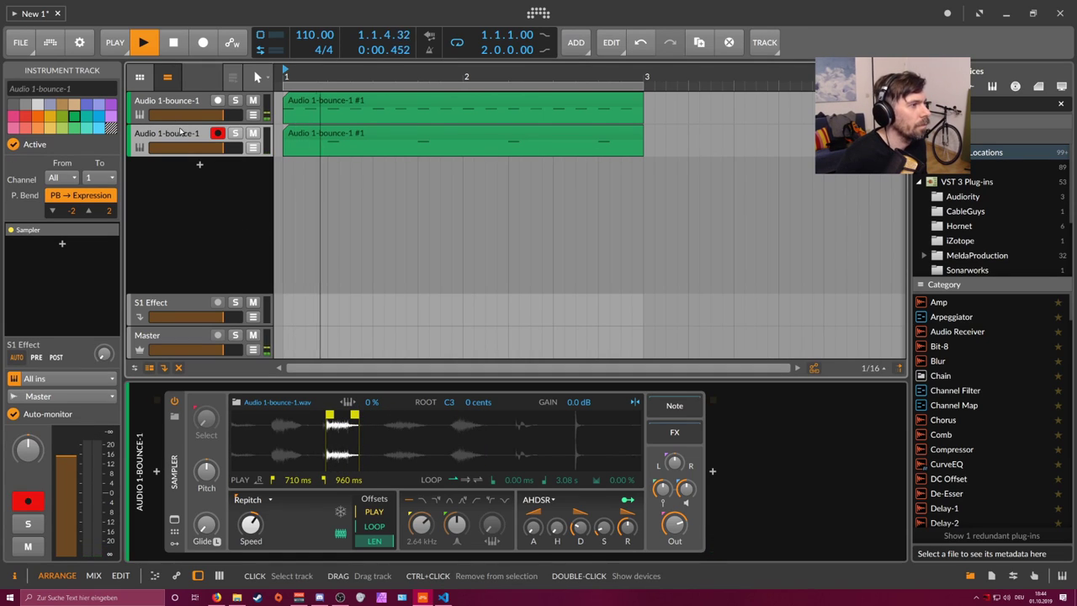
{"action": "left_click", "coordinate": [237, 497]}
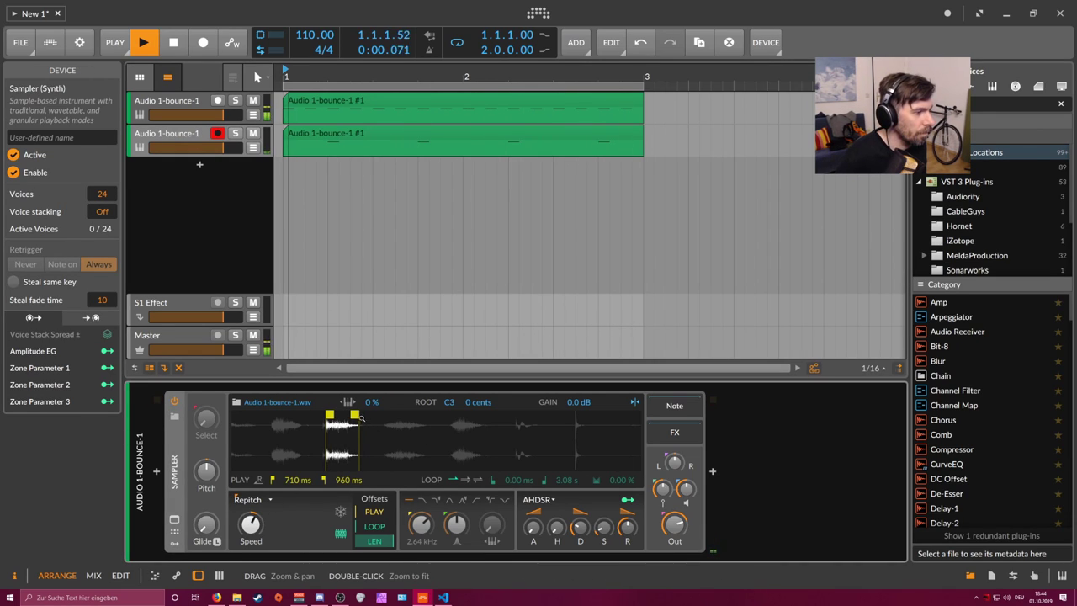
{"action": "left_click", "coordinate": [207, 109]}
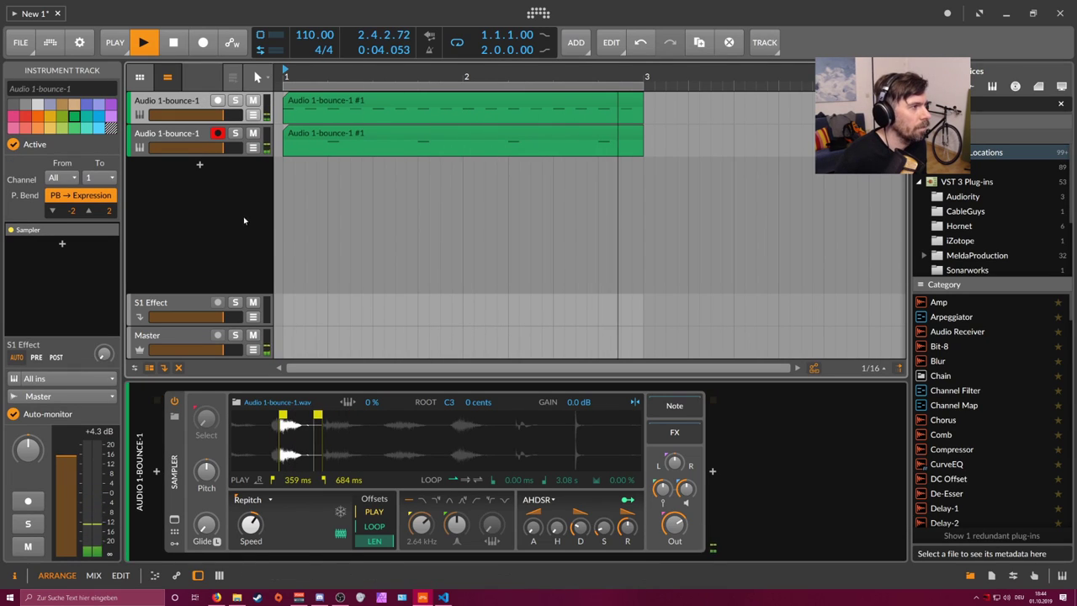
{"action": "key", "text": "space"}
Step: Add a new instrument track with an E-Kick device and create an empty two-bar clip on it
{"action": "left_click", "coordinate": [200, 168]}
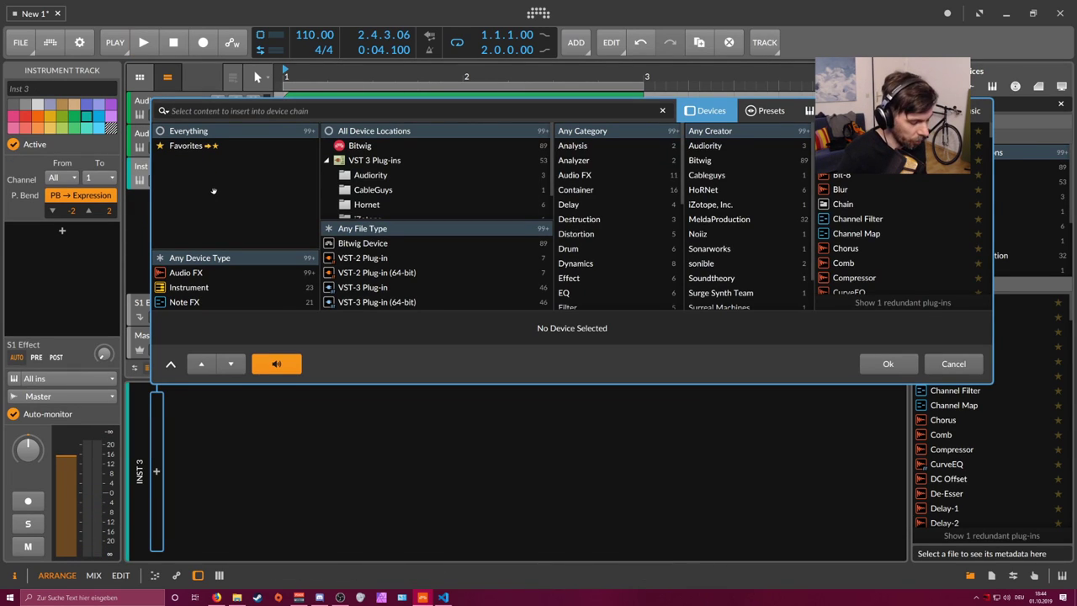
{"action": "type", "text": "e-kick"}
{"action": "key", "text": "Return"}
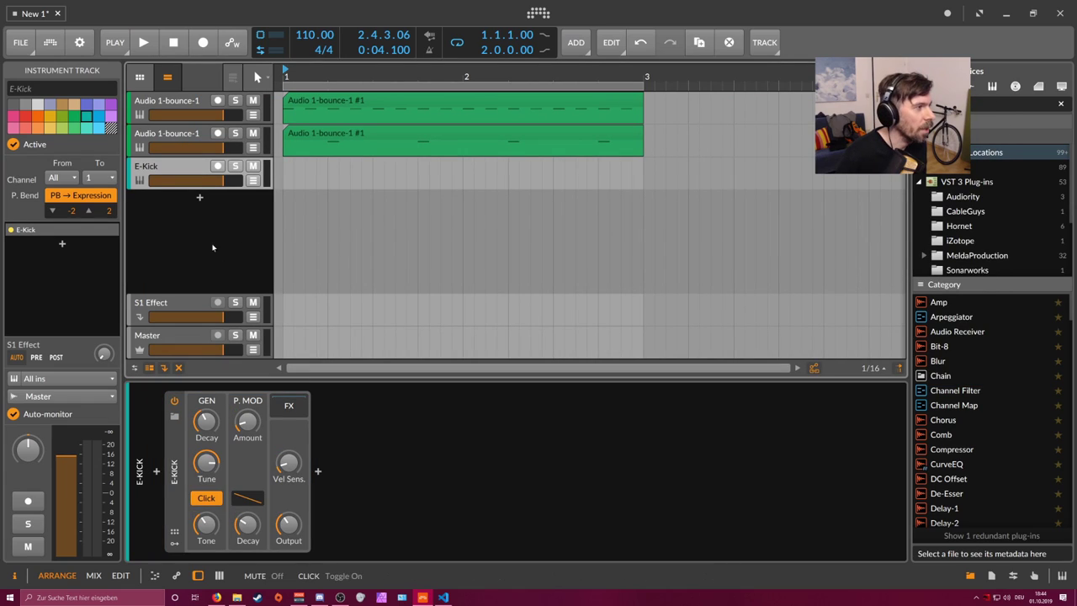
{"action": "double_click", "coordinate": [297, 171]}
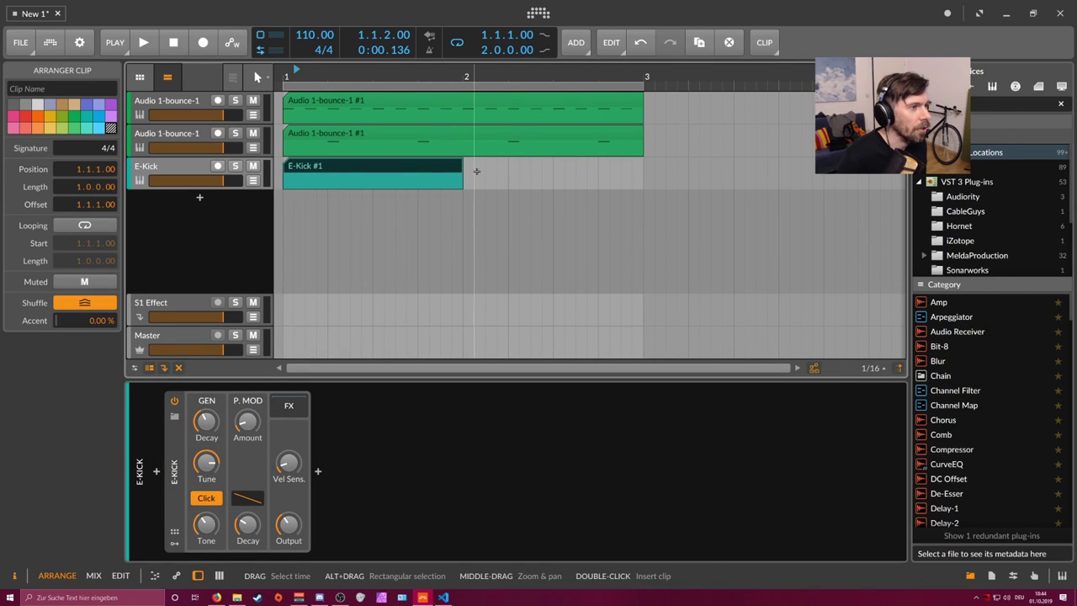
{"action": "left_click_drag", "start_coordinate": [462, 177], "coordinate": [655, 176]}
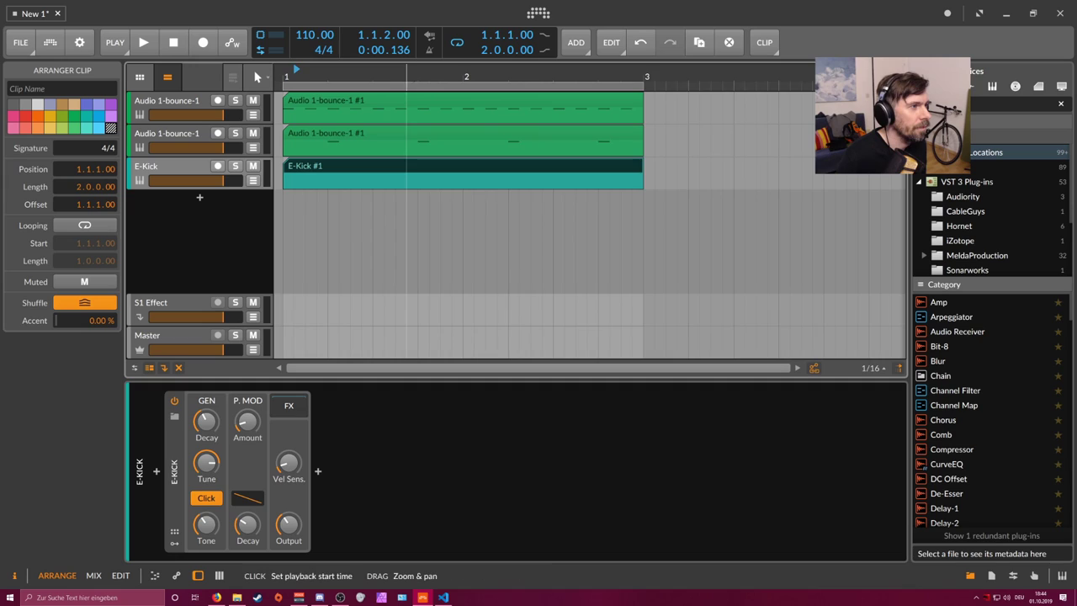
Step: Place C2 kick notes at 1.1.1, 1.2.3 and 1.3.4 in the E-Kick clip, checking them against the loop
{"action": "left_click_drag", "start_coordinate": [406, 72], "coordinate": [362, 126]}
{"action": "double_click", "coordinate": [318, 170]}
{"action": "double_click", "coordinate": [284, 378]}
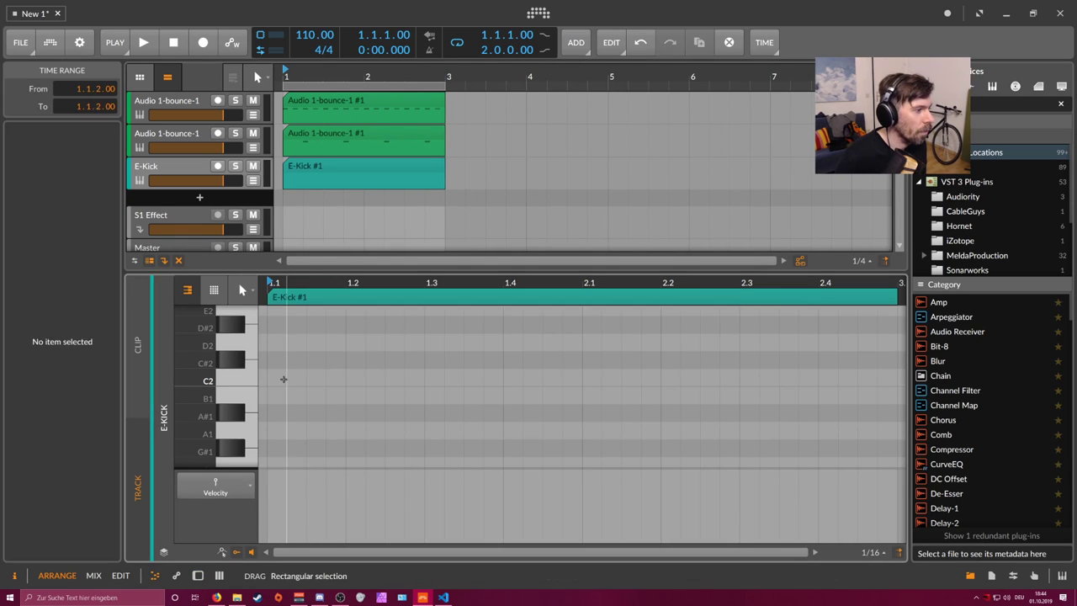
{"action": "left_click_drag", "start_coordinate": [311, 283], "coordinate": [320, 332]}
{"action": "left_click", "coordinate": [347, 370]}
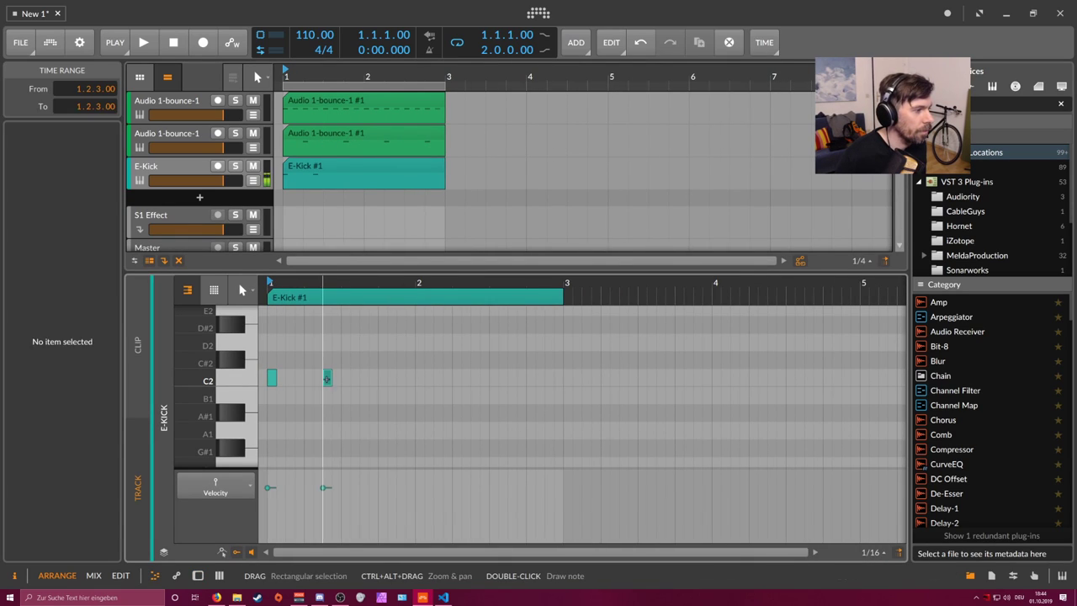
{"action": "double_click", "coordinate": [327, 378]}
{"action": "key", "text": "space"}
{"action": "double_click", "coordinate": [383, 377]}
{"action": "key", "text": "space"}
{"action": "key", "text": "Left"}
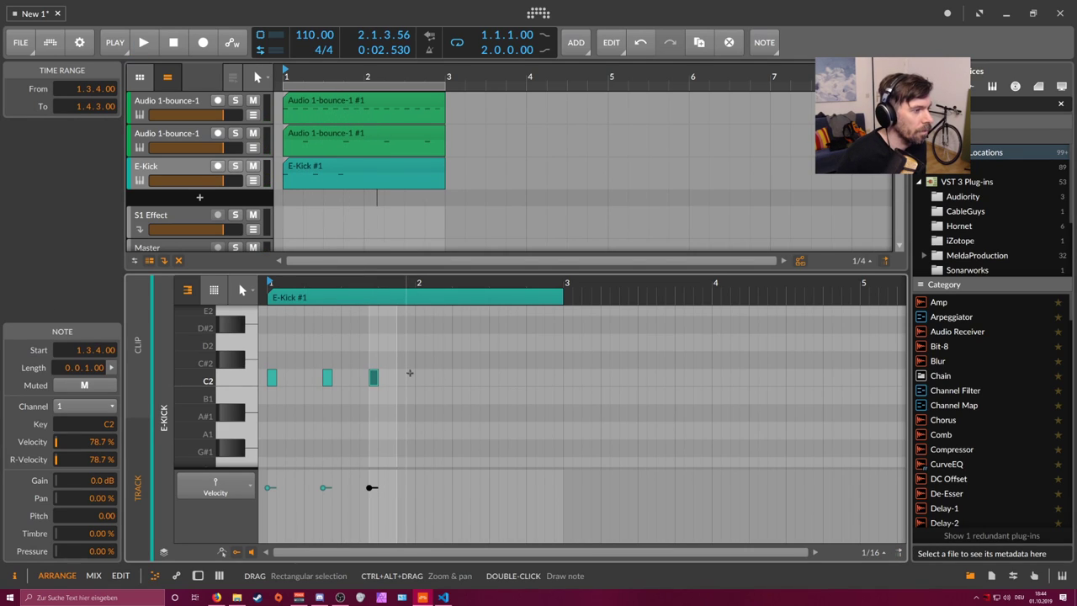
Step: Add C2 kick notes at 2.1.1, 2.2.4 and 2.4.2 in the clip's second bar and play the loop
{"action": "double_click", "coordinate": [420, 377]}
{"action": "double_click", "coordinate": [476, 378]}
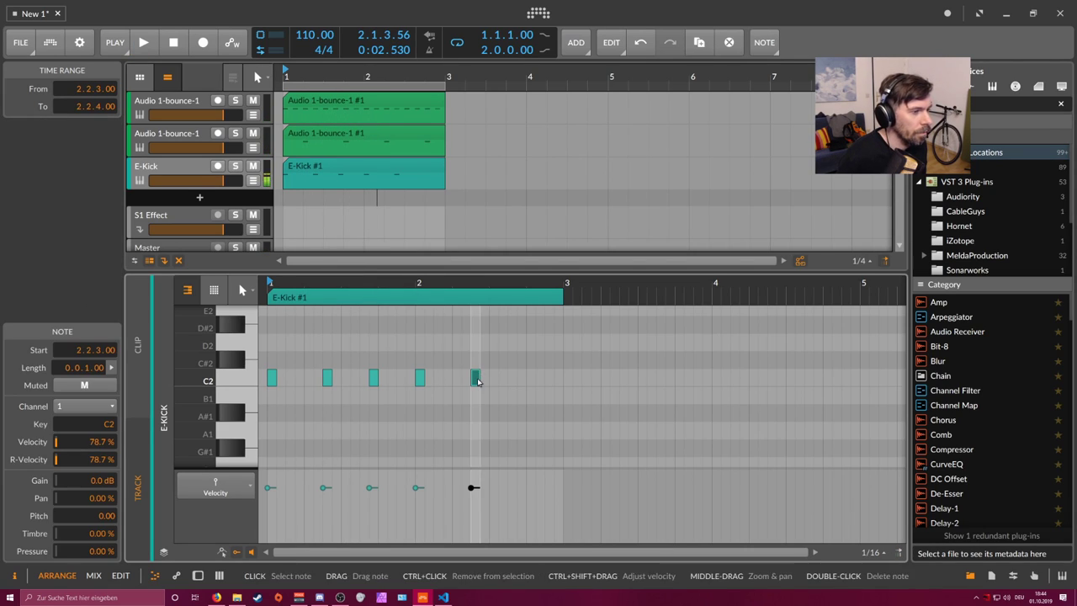
{"action": "left_click_drag", "start_coordinate": [487, 381], "coordinate": [488, 382]}
{"action": "left_click", "coordinate": [529, 378]}
{"action": "double_click", "coordinate": [548, 378]}
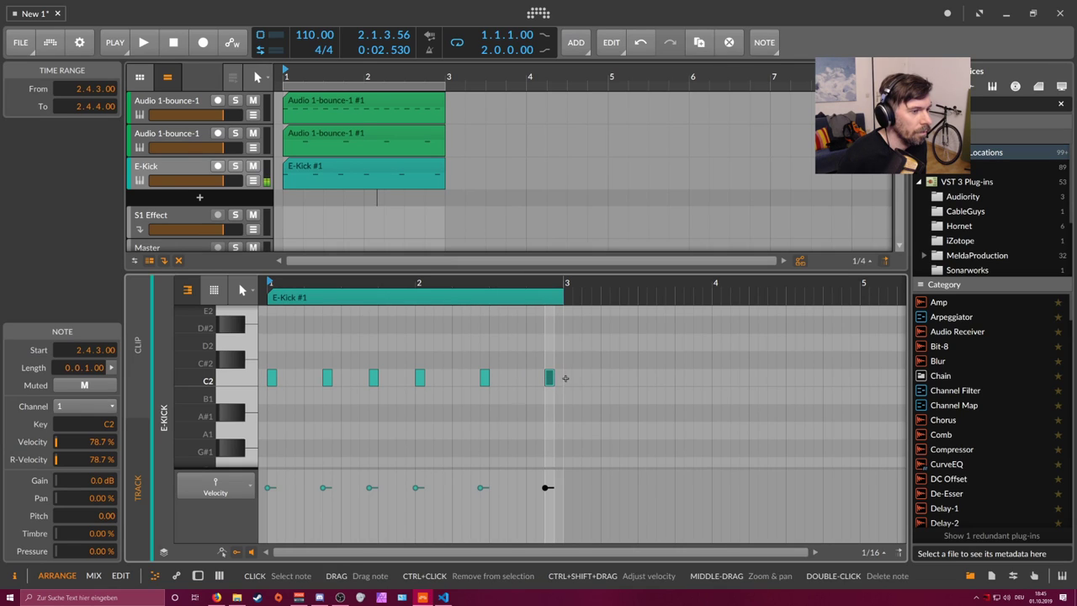
{"action": "key", "text": "space"}
{"action": "left_click", "coordinate": [281, 221]}
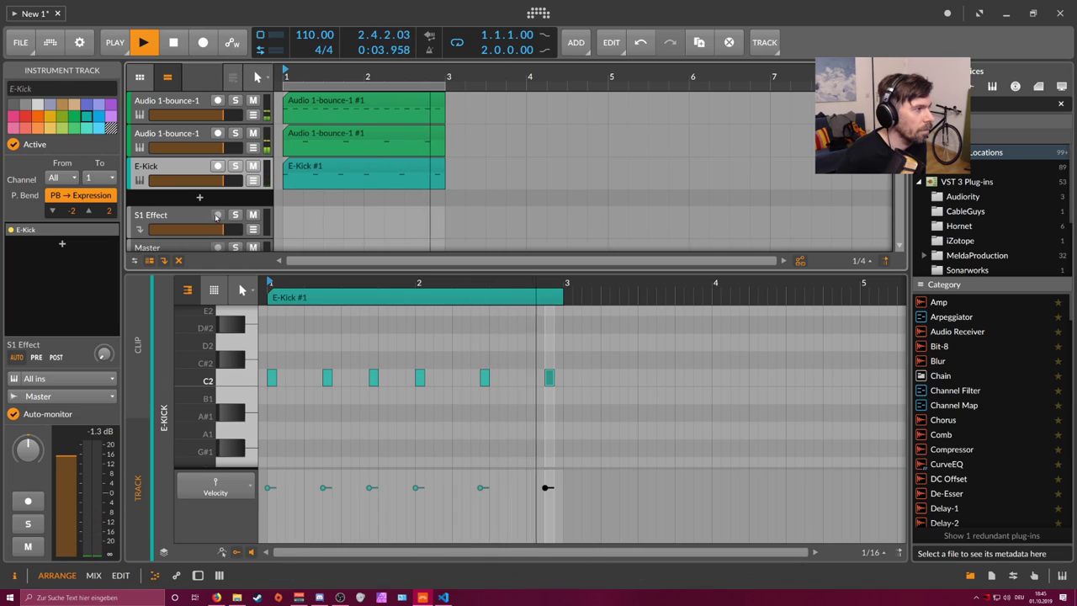
{"action": "key", "text": "Left"}
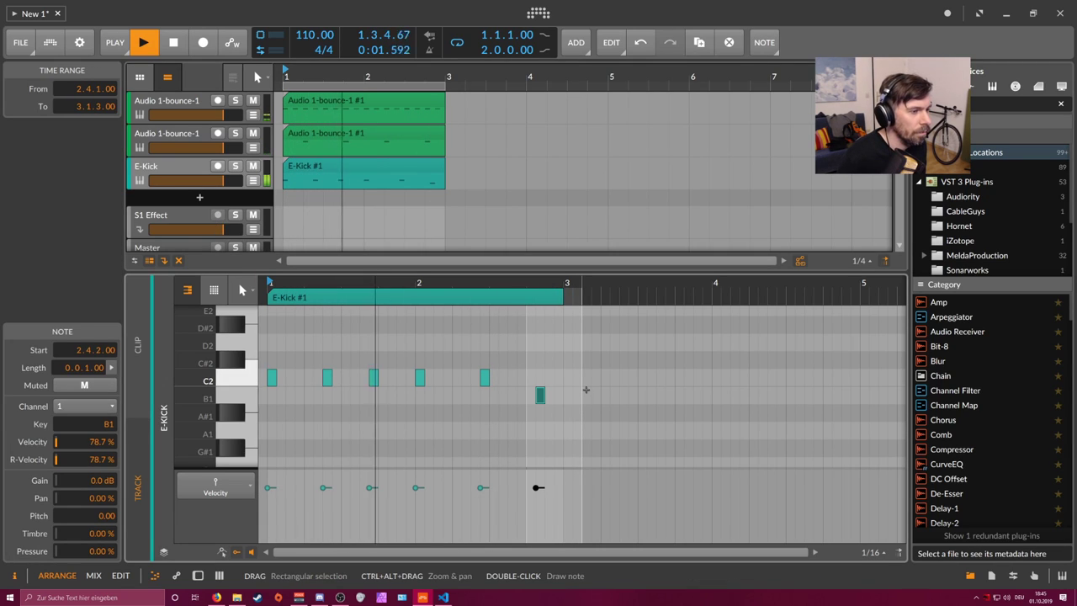
Step: Set the E-Kick's tune to F and adjust its output level while the loop plays
{"action": "key", "text": "d"}
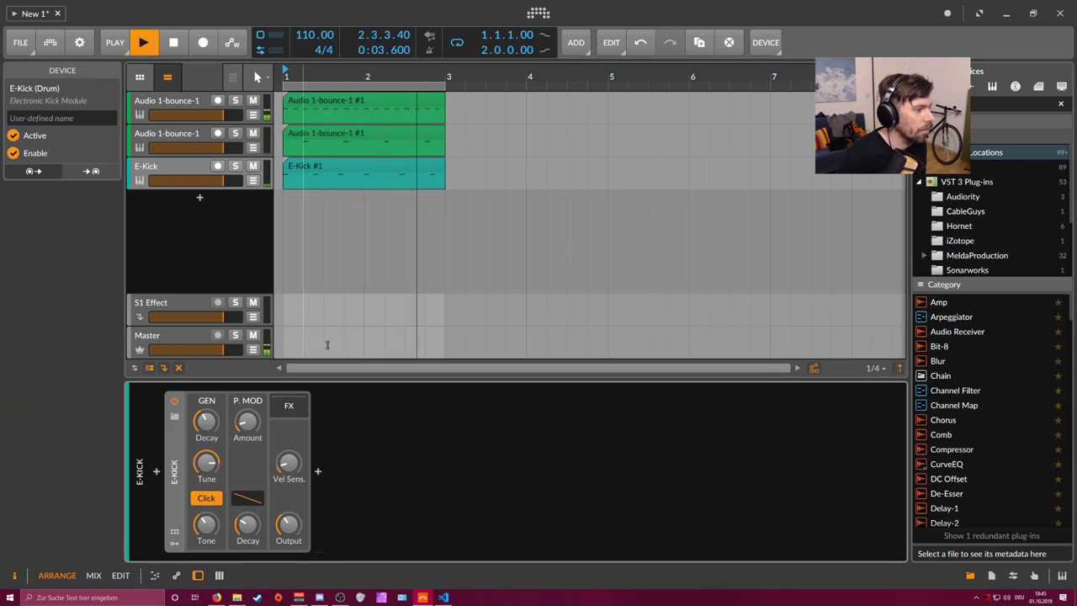
{"action": "left_click_drag", "start_coordinate": [289, 524], "coordinate": [289, 516]}
{"action": "left_click", "coordinate": [214, 465], "text": "ctrl"}
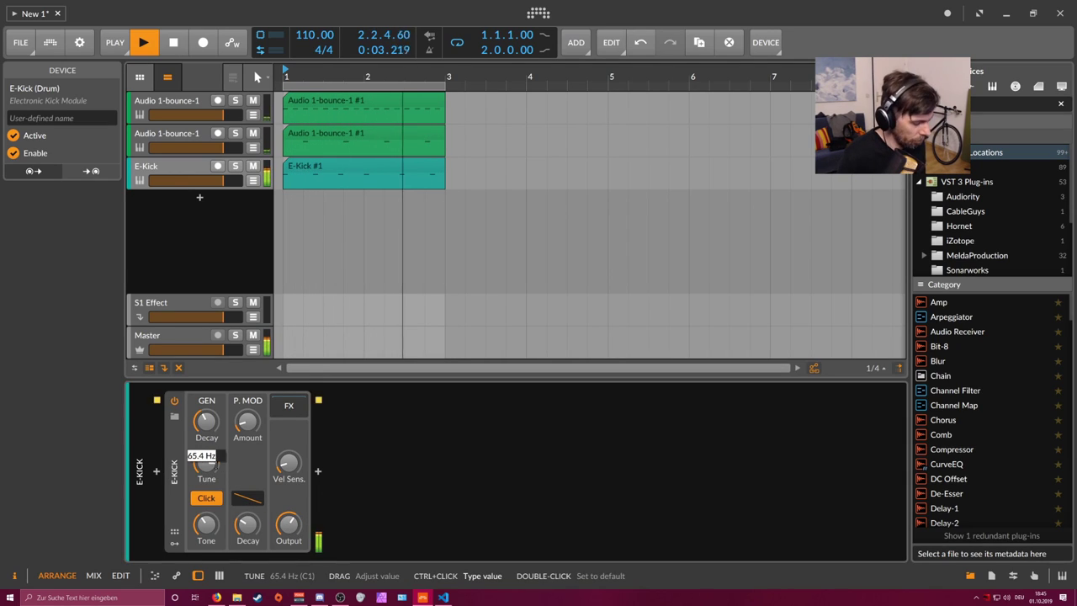
{"action": "type", "text": "F"}
{"action": "key", "text": "Return"}
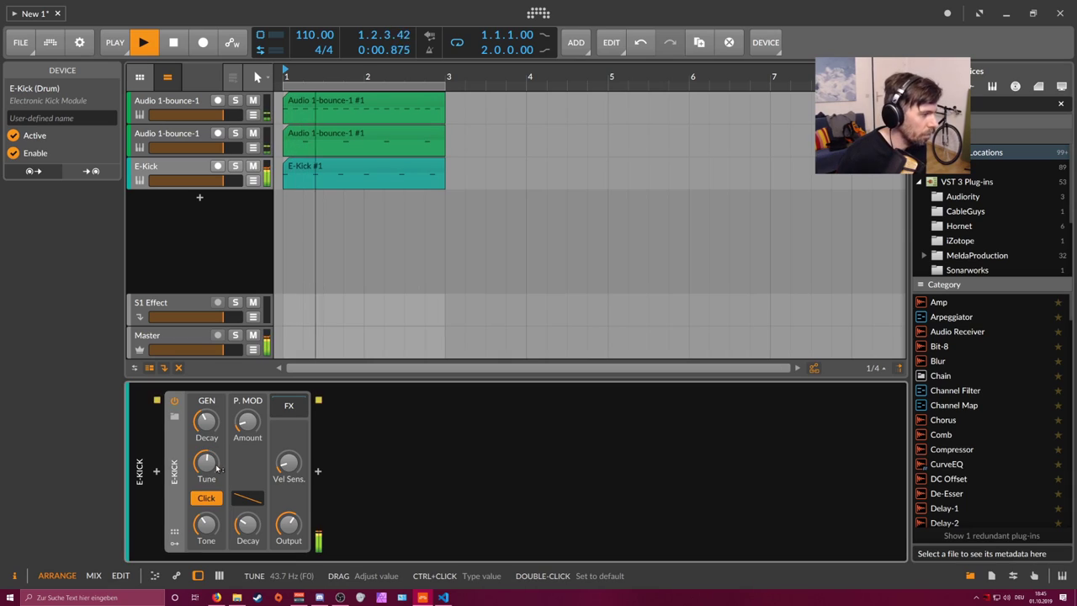
{"action": "left_click_drag", "start_coordinate": [289, 525], "coordinate": [289, 526]}
Step: Adjust the first Sampler track's output slightly and duplicate that track with its clip
{"action": "left_click", "coordinate": [198, 102]}
{"action": "left_click_drag", "start_coordinate": [674, 525], "coordinate": [674, 526]}
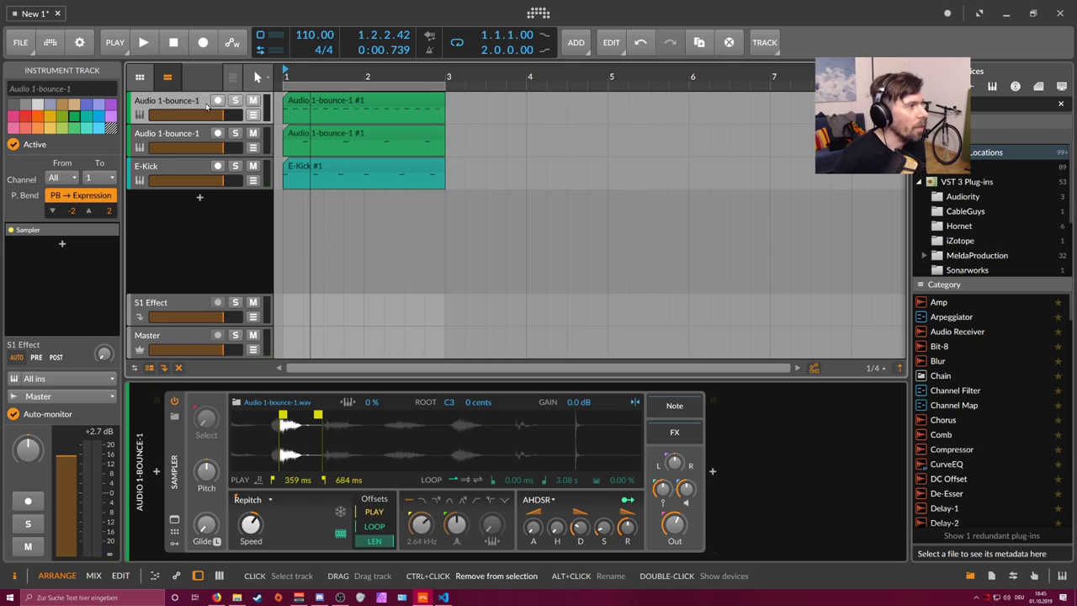
{"action": "key", "text": "ctrl+d"}
{"action": "key", "text": "space"}
Step: Delete all notes except the first in the new duplicate's clip and move that note to 1.1.4
{"action": "double_click", "coordinate": [319, 135]}
{"action": "left_click", "coordinate": [329, 313]}
{"action": "left_click_drag", "start_coordinate": [308, 329], "coordinate": [878, 412]}
{"action": "key", "text": "Delete"}
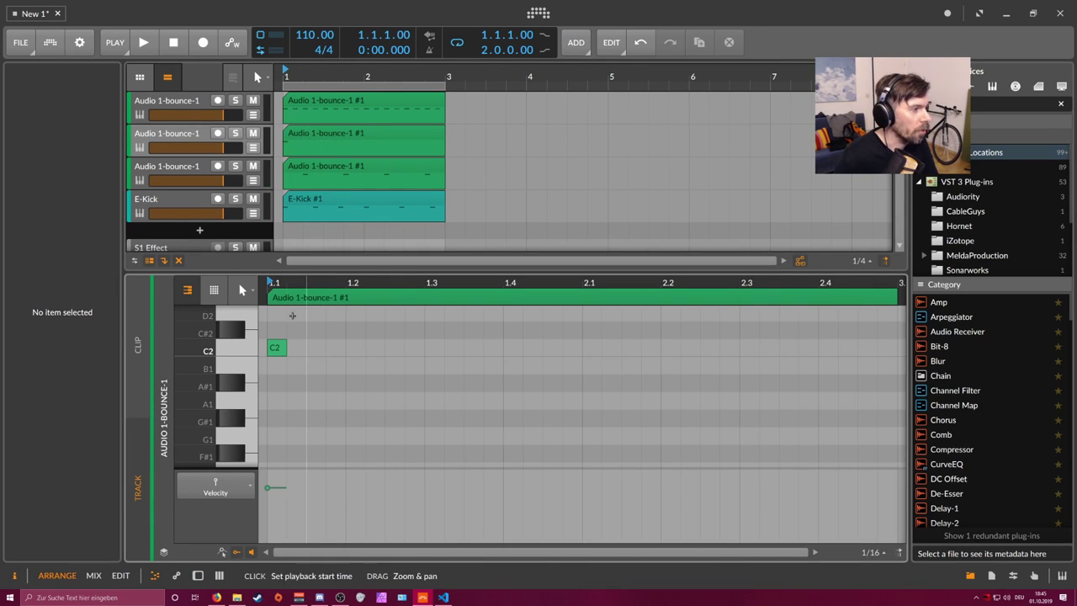
{"action": "left_click", "coordinate": [276, 328]}
{"action": "left_click_drag", "start_coordinate": [276, 347], "coordinate": [334, 347]}
{"action": "left_click", "coordinate": [329, 331]}
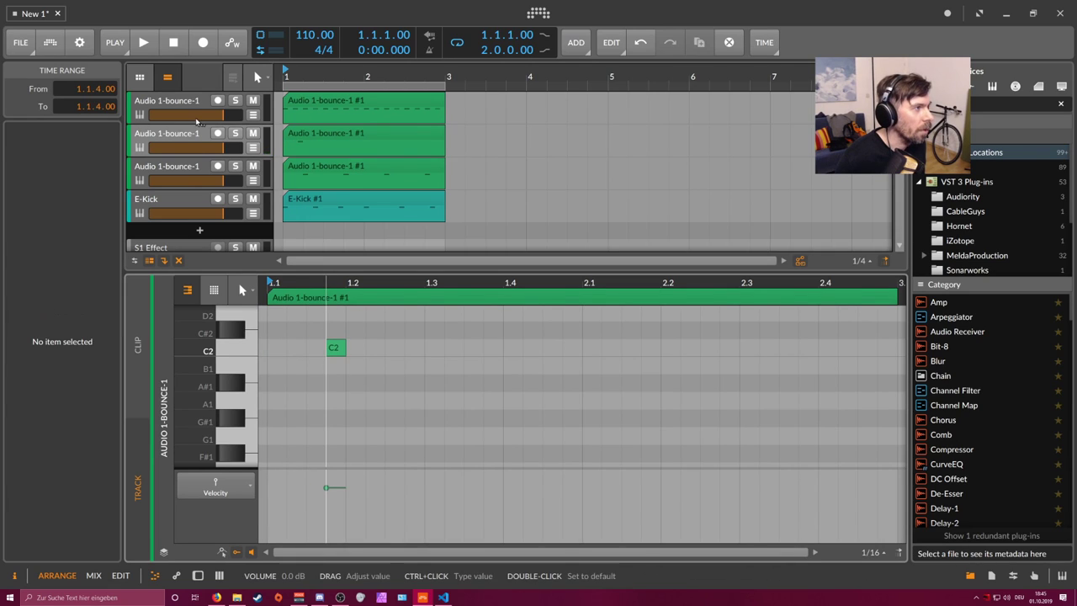
Step: Set the new duplicate's Sampler play range to start at 856 ms and end at 1.02 s while auditioning it
{"action": "key", "text": "d"}
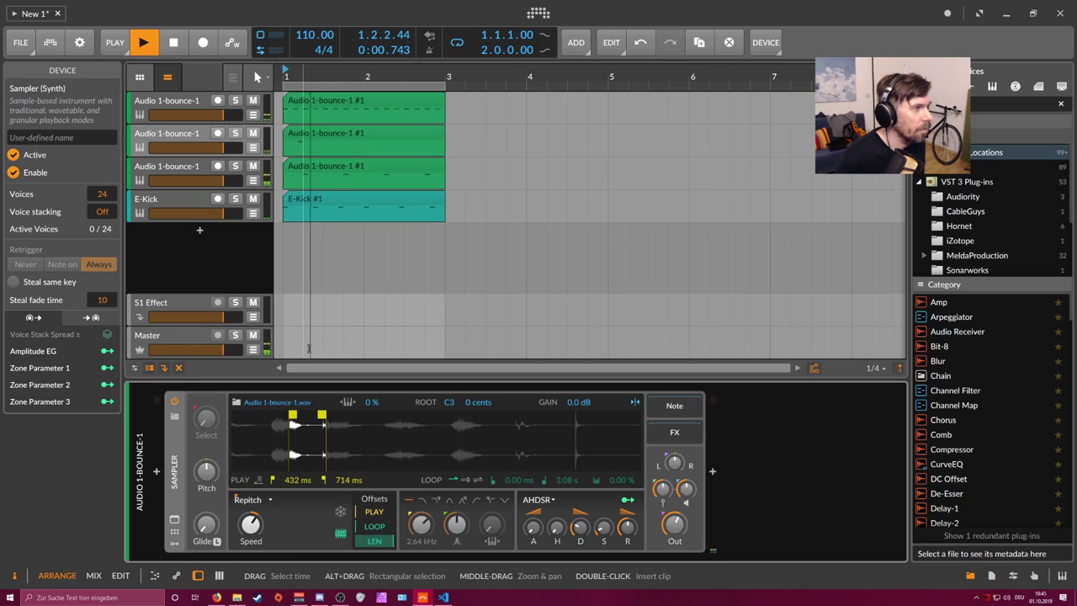
{"action": "key", "text": "space"}
{"action": "left_click_drag", "start_coordinate": [327, 414], "coordinate": [365, 415]}
{"action": "key", "text": "space"}
{"action": "key", "text": "space"}
{"action": "key", "text": "space"}
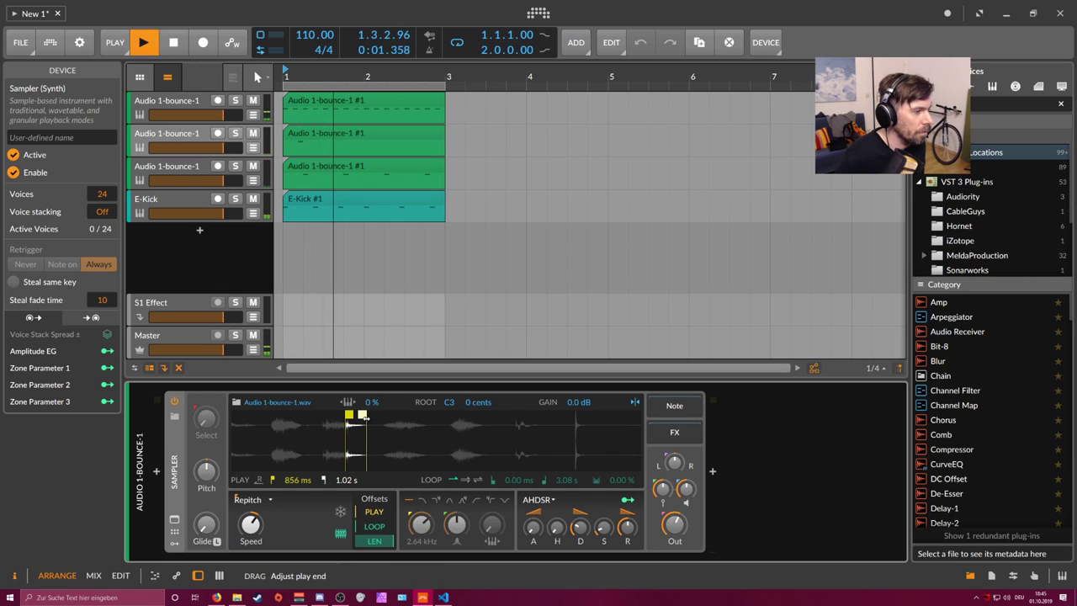
Step: Loop the second track's clip content every two beats across both bars and play the result
{"action": "left_click", "coordinate": [370, 143]}
{"action": "key", "text": "space"}
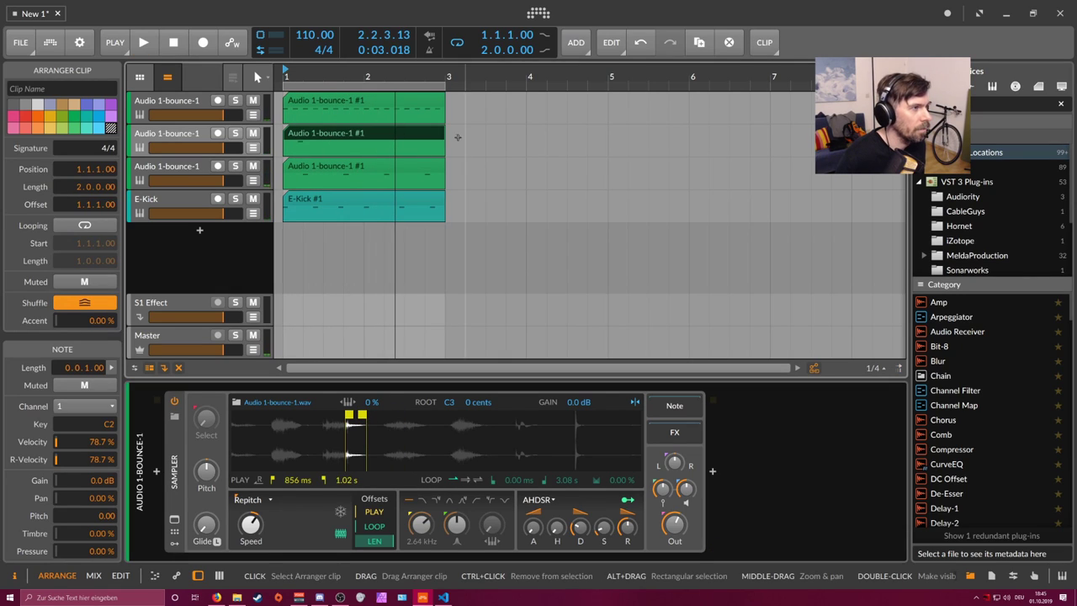
{"action": "mouse_move", "coordinate": [442, 133]}
{"action": "left_mouse_down"}
{"action": "mouse_move", "coordinate": [319, 133]}
{"action": "mouse_move", "coordinate": [446, 150]}
{"action": "left_mouse_up"}
{"action": "key", "text": "space"}
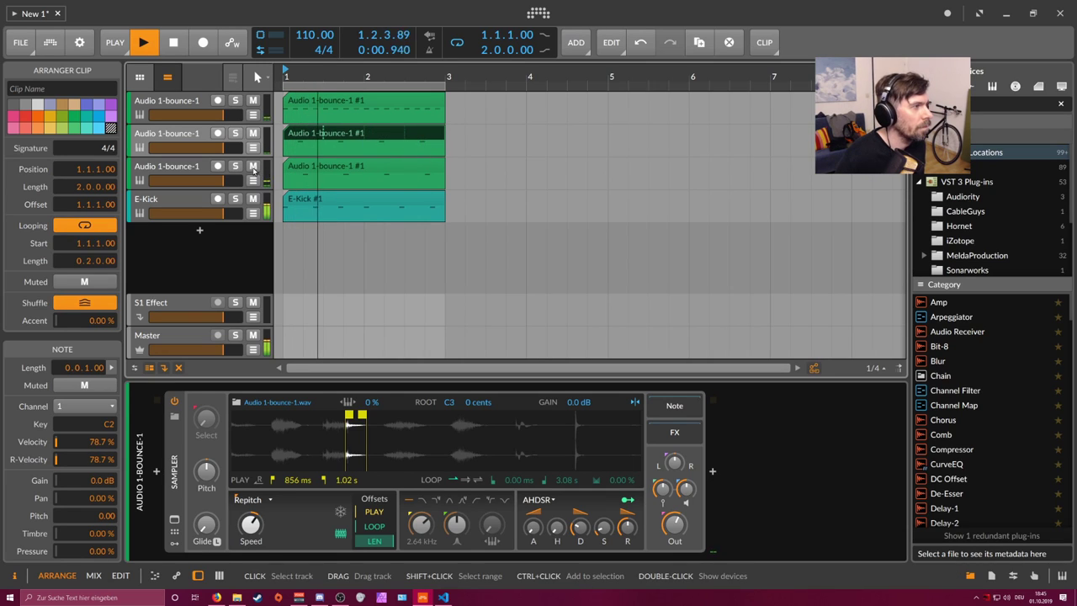
Step: Check the looped clip's notes and fine-tune the output of the second track's Sampler
{"action": "double_click", "coordinate": [309, 134]}
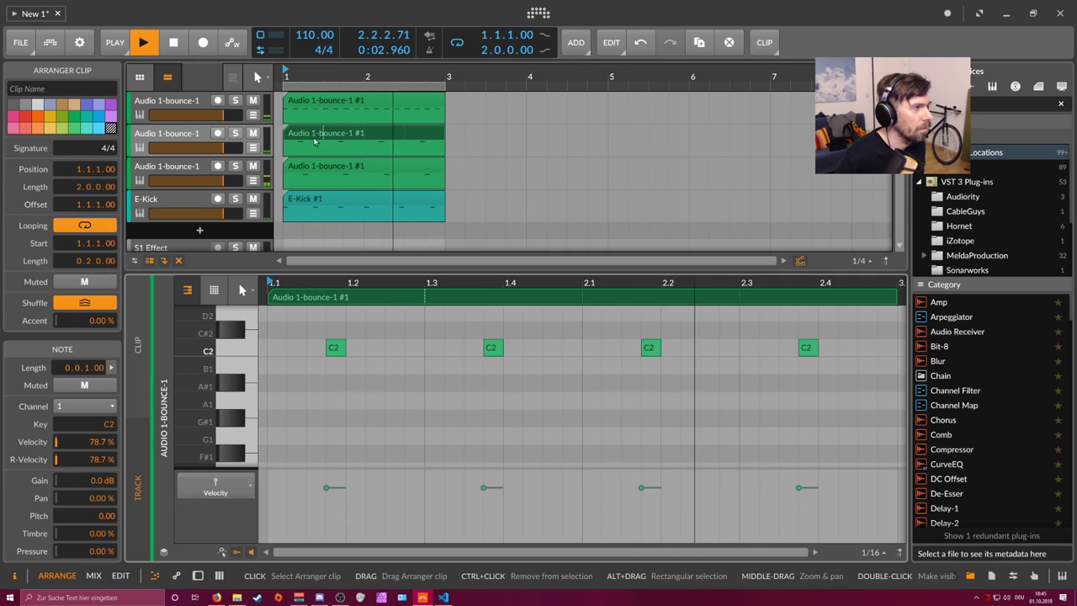
{"action": "double_click", "coordinate": [202, 135]}
{"action": "left_click_drag", "start_coordinate": [675, 524], "coordinate": [674, 530]}
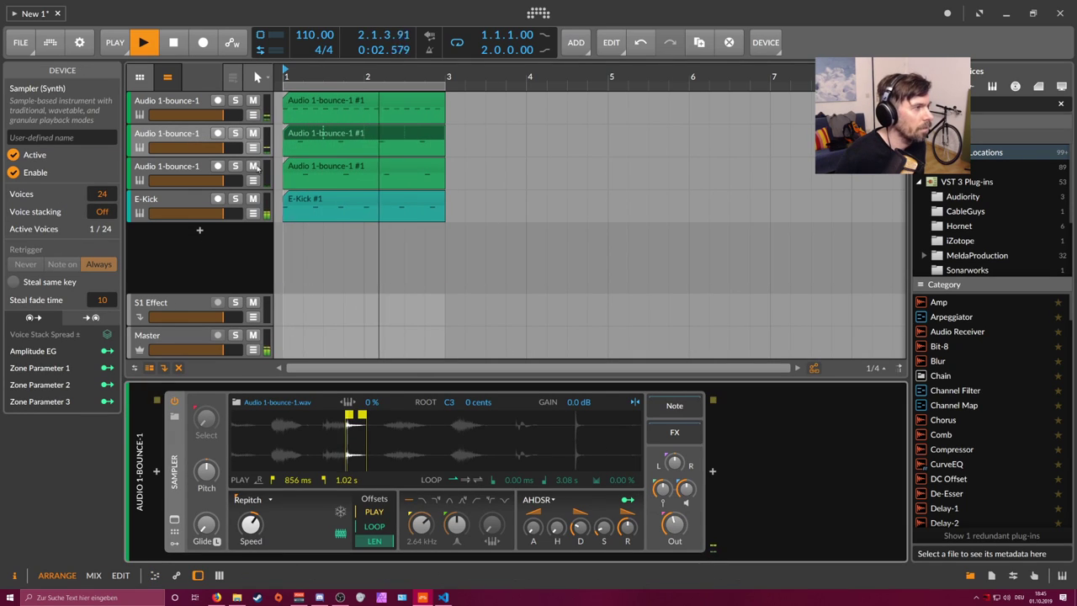
Step: Duplicate the second track and shift the looped note in the copy one beat later to 1.2.4
{"action": "key", "text": "space"}
{"action": "left_click", "coordinate": [191, 138]}
{"action": "key", "text": "ctrl+d"}
{"action": "double_click", "coordinate": [314, 166]}
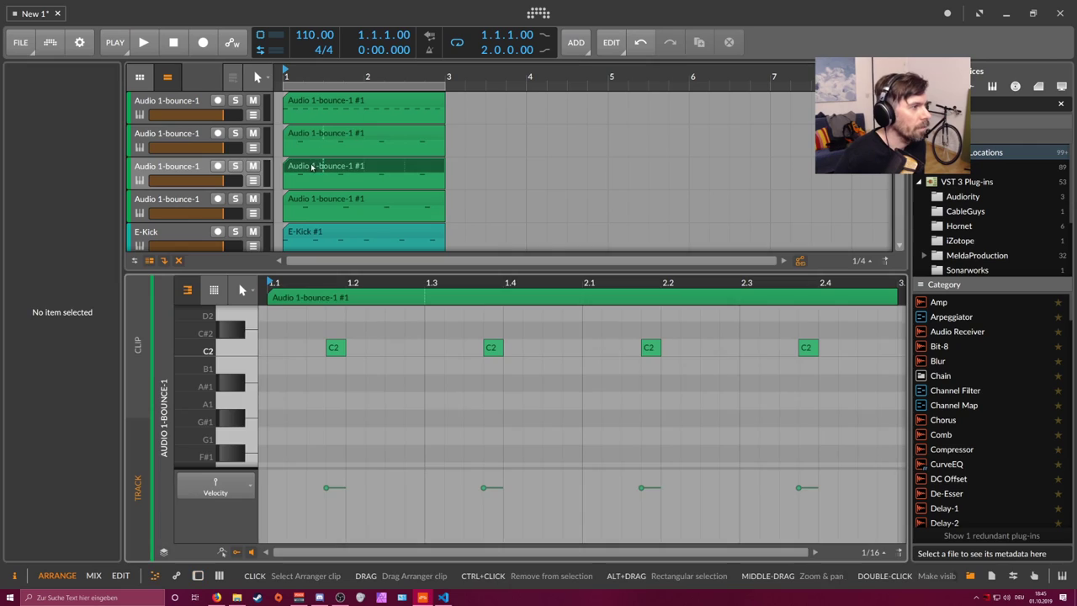
{"action": "left_click", "coordinate": [364, 318]}
{"action": "left_click_drag", "start_coordinate": [333, 283], "coordinate": [334, 295]}
{"action": "left_click", "coordinate": [349, 350]}
{"action": "key", "text": "ctrl+a"}
{"action": "key", "text": "Right"}
{"action": "key", "text": "Right"}
{"action": "key", "text": "Right"}
{"action": "key", "text": "Right"}
Step: Set the third track's Sampler play range to start at 1.22 s and end at 1.39 s during playback
{"action": "key", "text": "d"}
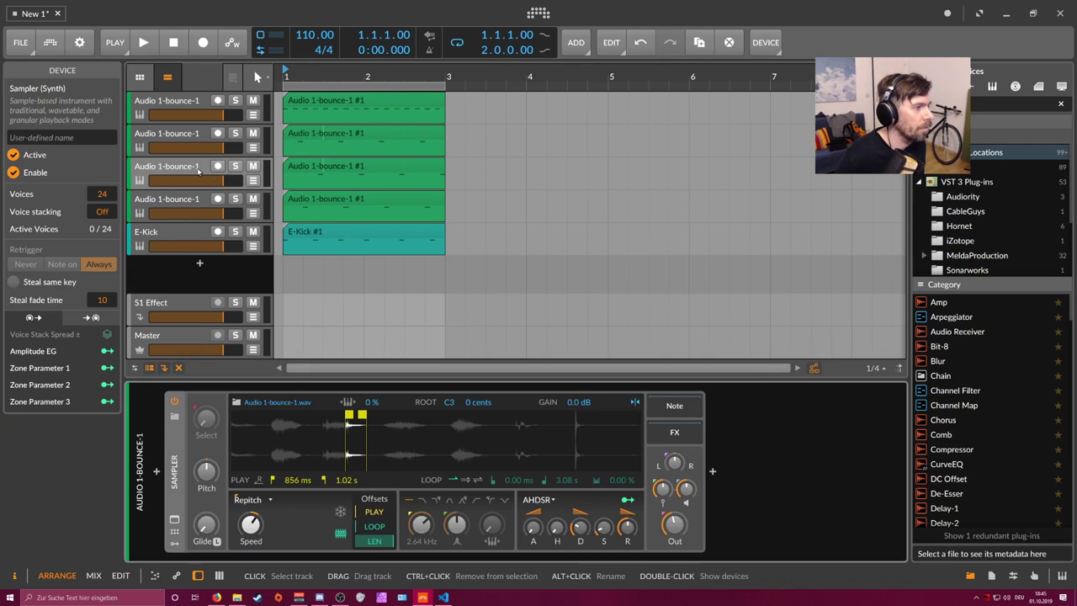
{"action": "key", "text": "space"}
{"action": "left_click_drag", "start_coordinate": [358, 415], "coordinate": [413, 415]}
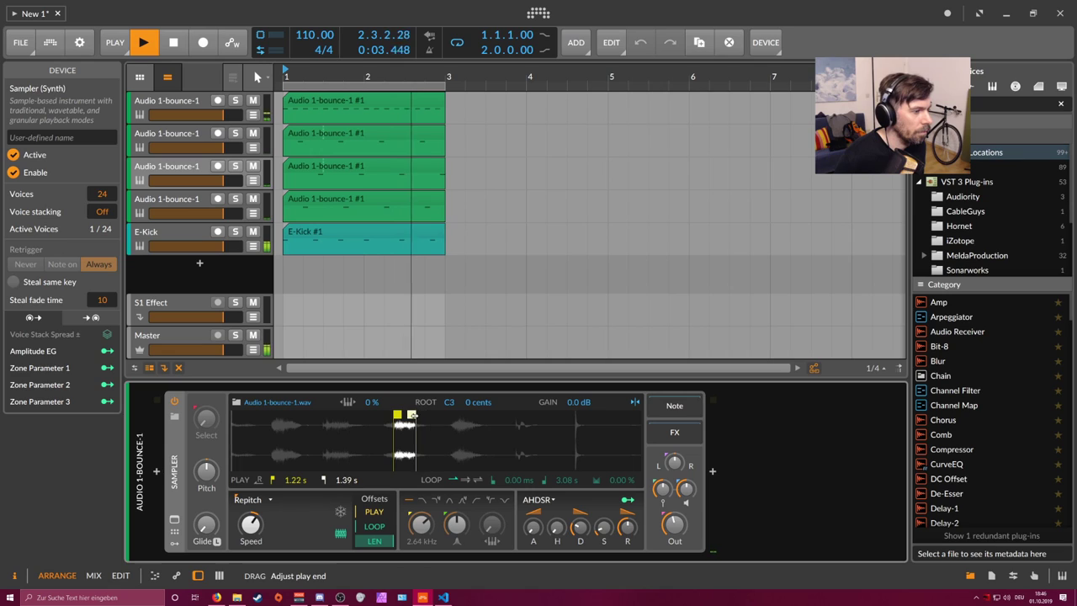
Step: Move the looped note in the third track's clip earlier to 1.1.3 and play the loop
{"action": "double_click", "coordinate": [316, 167]}
{"action": "left_click_drag", "start_coordinate": [397, 338], "coordinate": [444, 361]}
{"action": "key", "text": "ctrl+a"}
{"action": "key", "text": "space"}
{"action": "key", "text": "Left"}
{"action": "key", "text": "Left"}
{"action": "key", "text": "Left"}
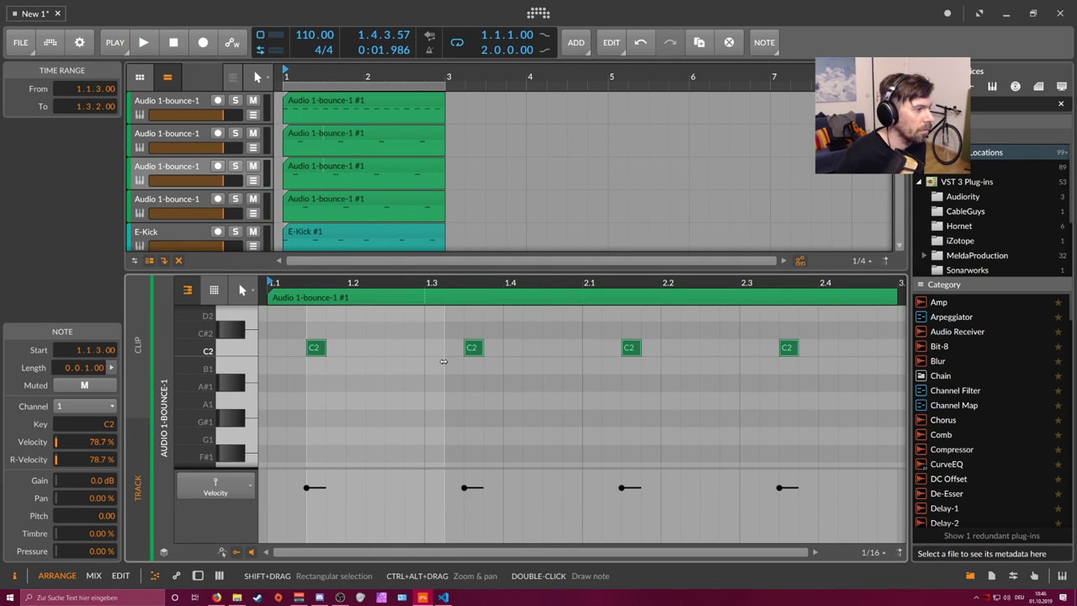
{"action": "key", "text": "space"}
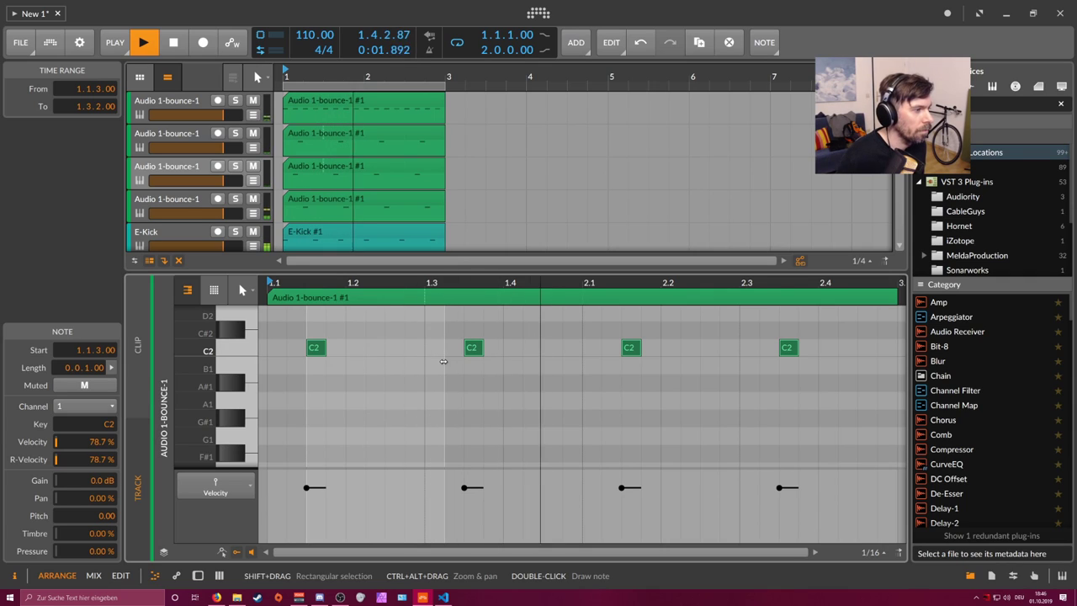
{"action": "left_click", "coordinate": [342, 314]}
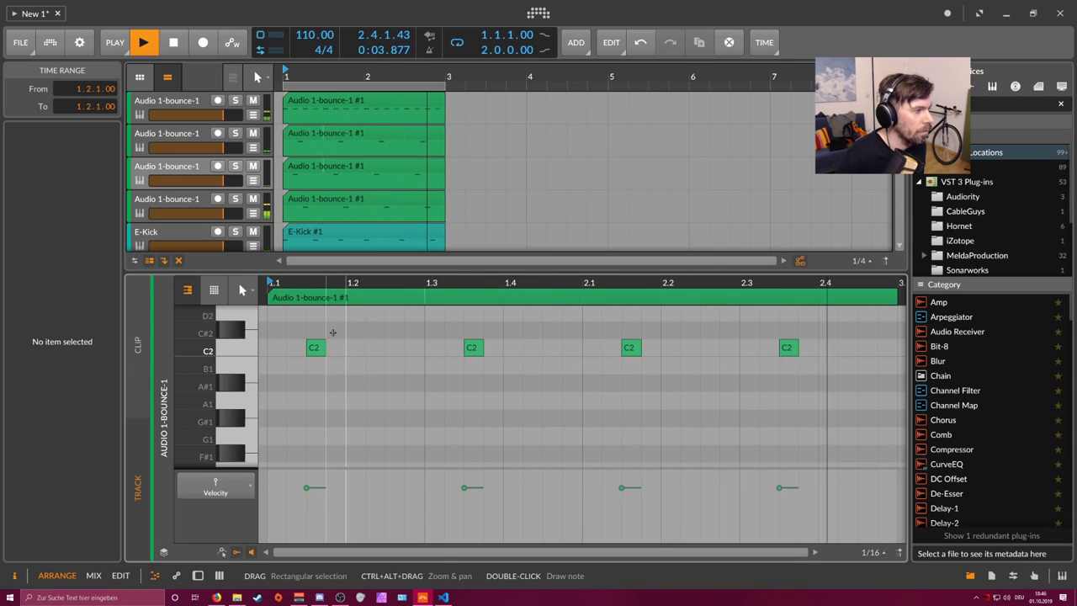
{"action": "left_click", "coordinate": [327, 173]}
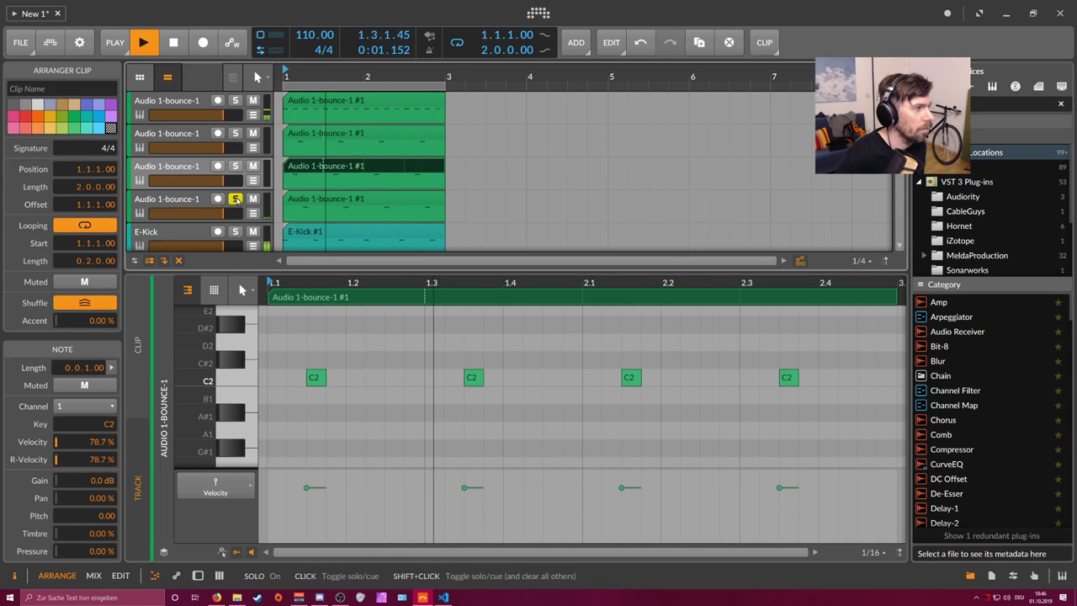
Step: Extend the loop length of the third track's clip to one bar, stop playback and duplicate the track
{"action": "left_click_drag", "start_coordinate": [324, 167], "coordinate": [364, 168]}
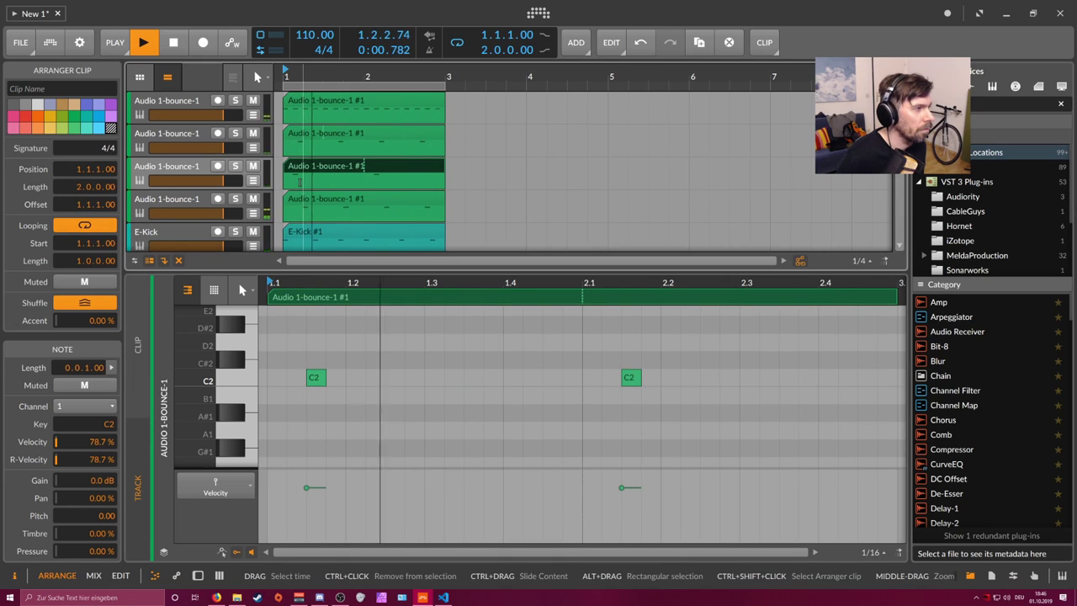
{"action": "key", "text": "space"}
{"action": "left_click", "coordinate": [204, 169]}
{"action": "key", "text": "ctrl+d"}
Step: Move the looped C2 note in the duplicated track's clip a little over two beats later
{"action": "left_click", "coordinate": [310, 204]}
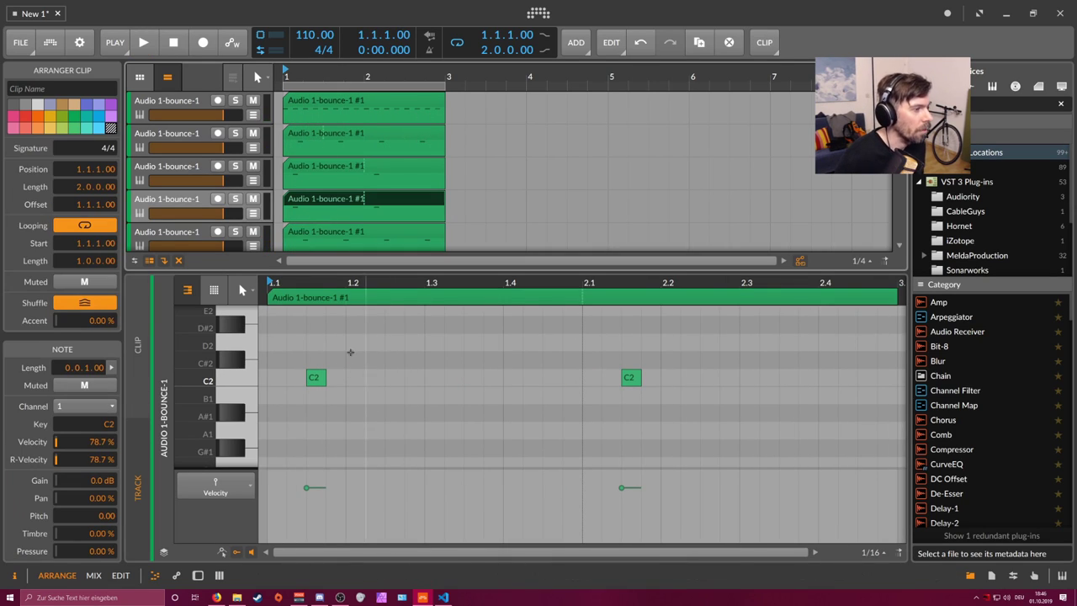
{"action": "left_click", "coordinate": [330, 379]}
{"action": "left_click_drag", "start_coordinate": [315, 379], "coordinate": [485, 384]}
Step: Set the fourth track's Sampler play range to start at 2.58 s and end at 2.78 s while the loop plays
{"action": "double_click", "coordinate": [202, 202]}
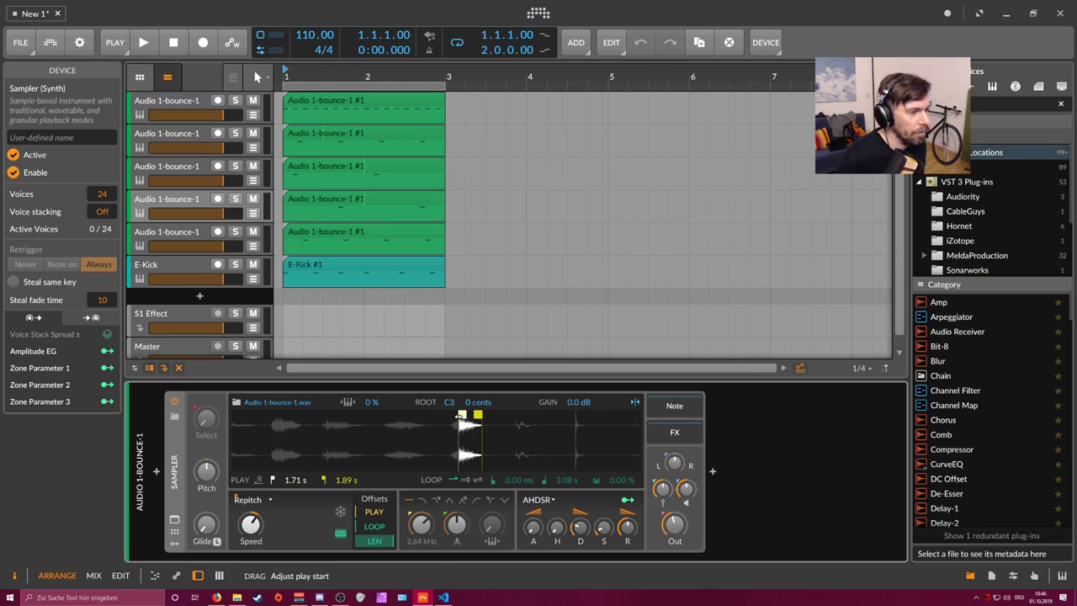
{"action": "key", "text": "space"}
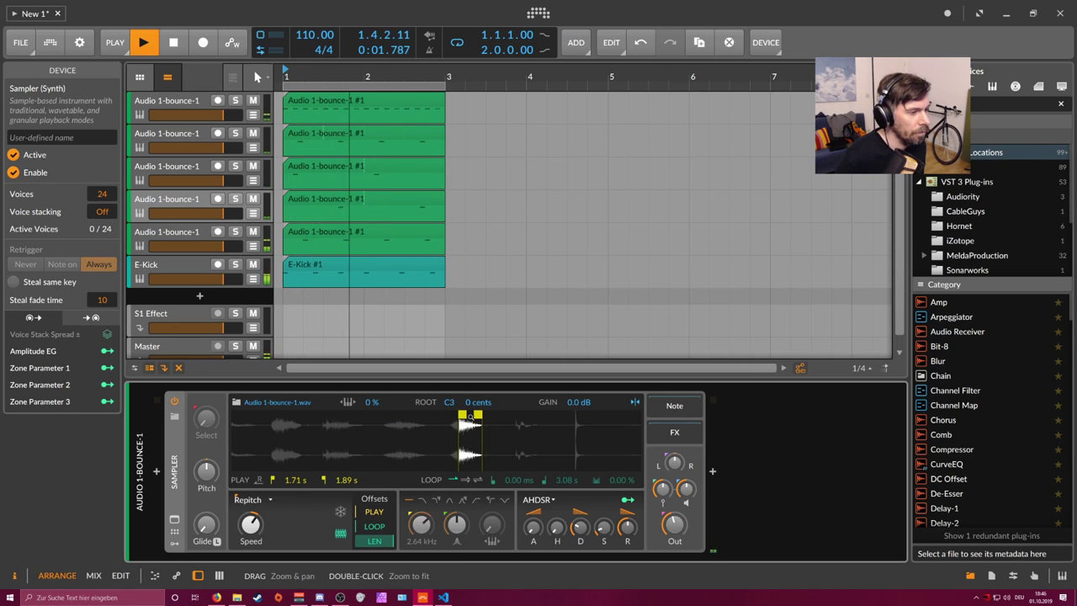
{"action": "mouse_move", "coordinate": [478, 415]}
{"action": "left_mouse_down"}
{"action": "mouse_move", "coordinate": [469, 415]}
{"action": "mouse_move", "coordinate": [562, 416]}
{"action": "mouse_move", "coordinate": [519, 415]}
{"action": "left_mouse_up"}
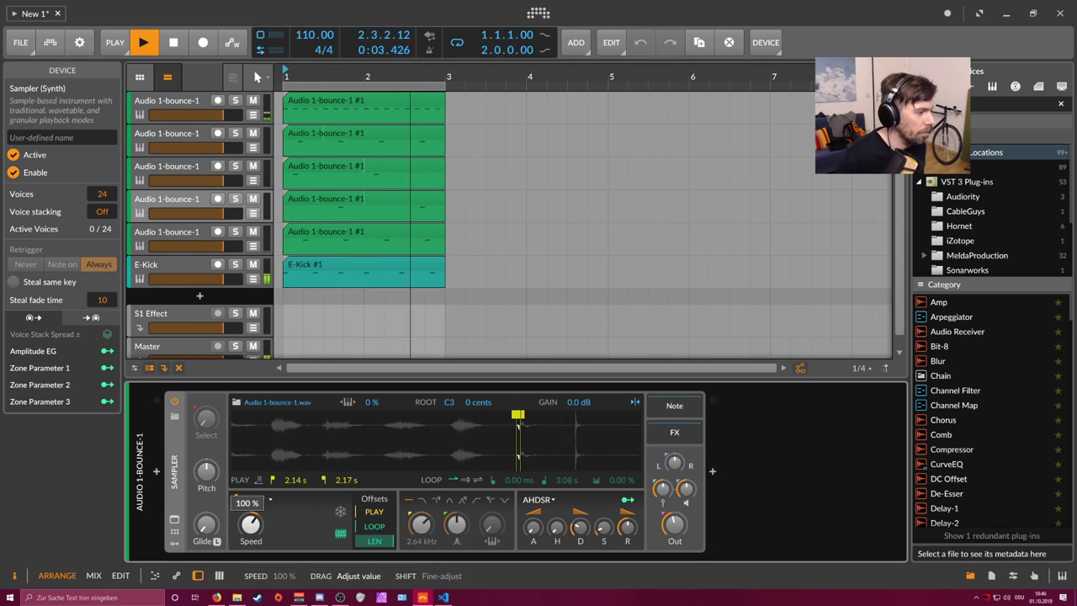
{"action": "left_click_drag", "start_coordinate": [251, 525], "coordinate": [251, 513]}
{"action": "mouse_move", "coordinate": [519, 416]}
{"action": "left_mouse_down"}
{"action": "mouse_move", "coordinate": [597, 416]}
{"action": "mouse_move", "coordinate": [573, 415]}
{"action": "left_mouse_up"}
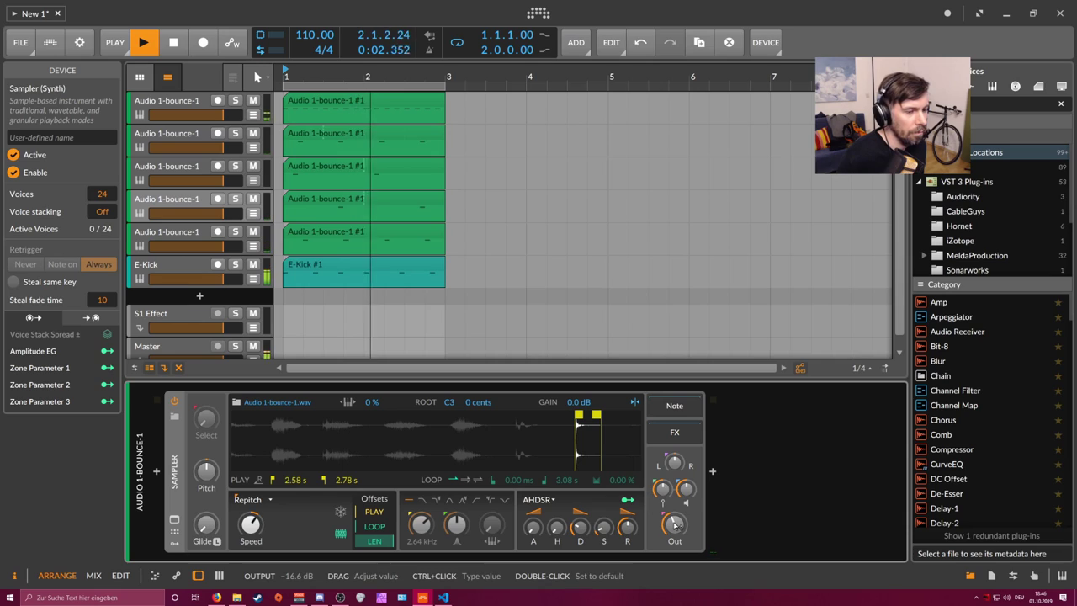
Step: Group the five mouth-sound Sampler tracks together, leaving the E-Kick track outside
{"action": "left_click", "coordinate": [197, 242]}
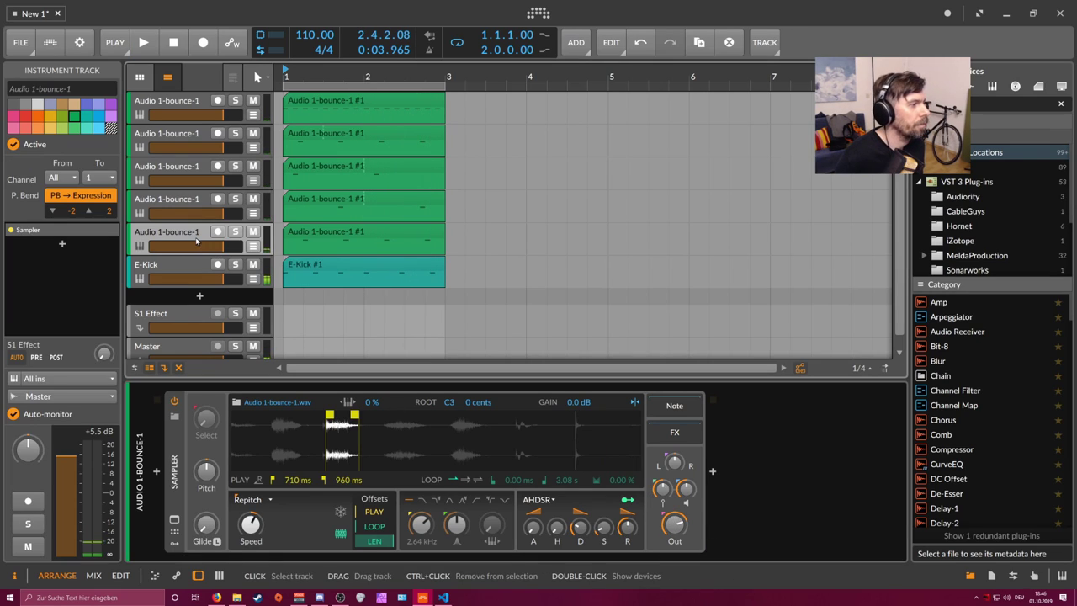
{"action": "left_click", "coordinate": [191, 110], "text": "shift"}
{"action": "key", "text": "ctrl+g"}
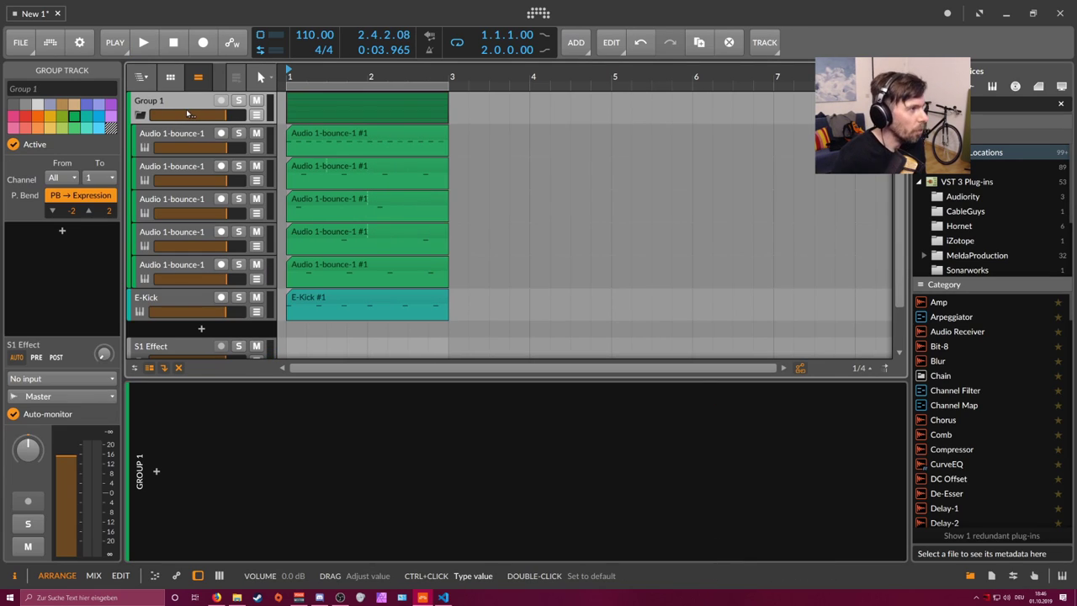
Step: Insert an EQ-2 device into the new group's device chain
{"action": "left_click", "coordinate": [156, 471]}
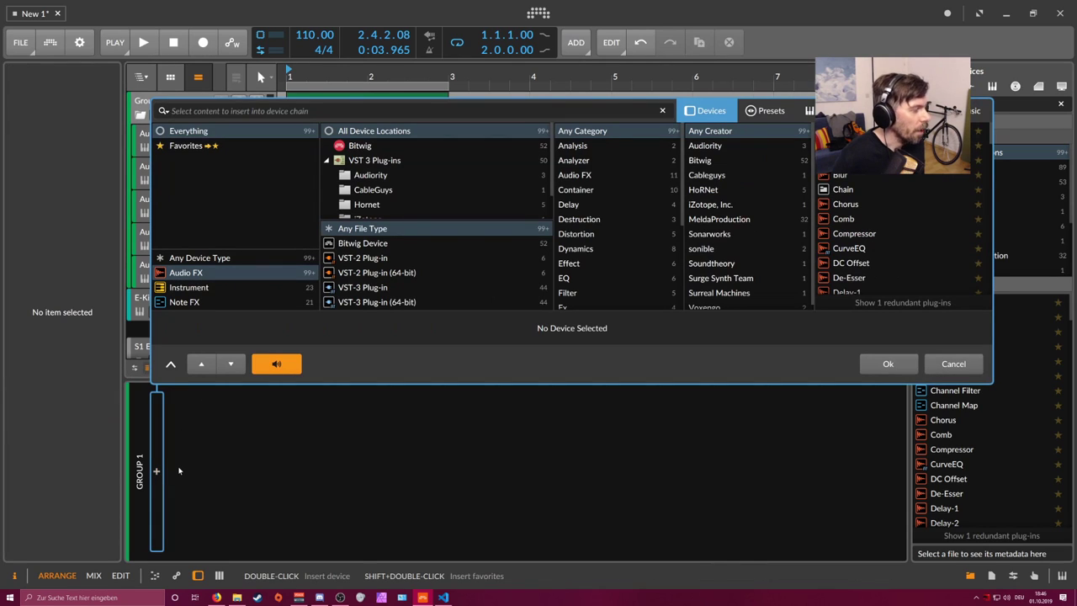
{"action": "type", "text": "eq"}
{"action": "key", "text": "Return"}
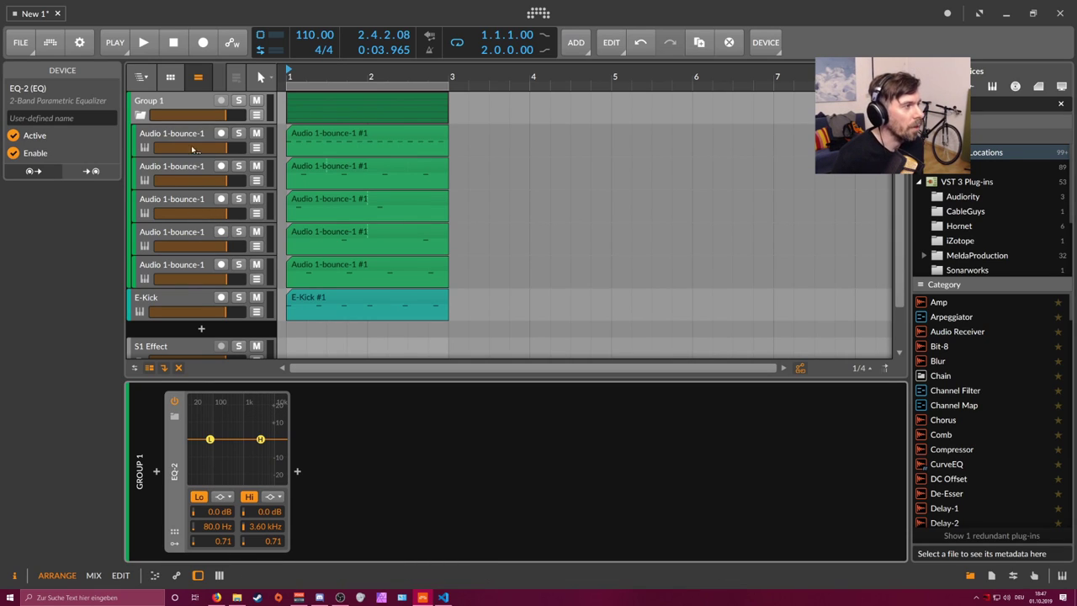
{"action": "left_click", "coordinate": [187, 101]}
{"action": "left_click", "coordinate": [186, 452]}
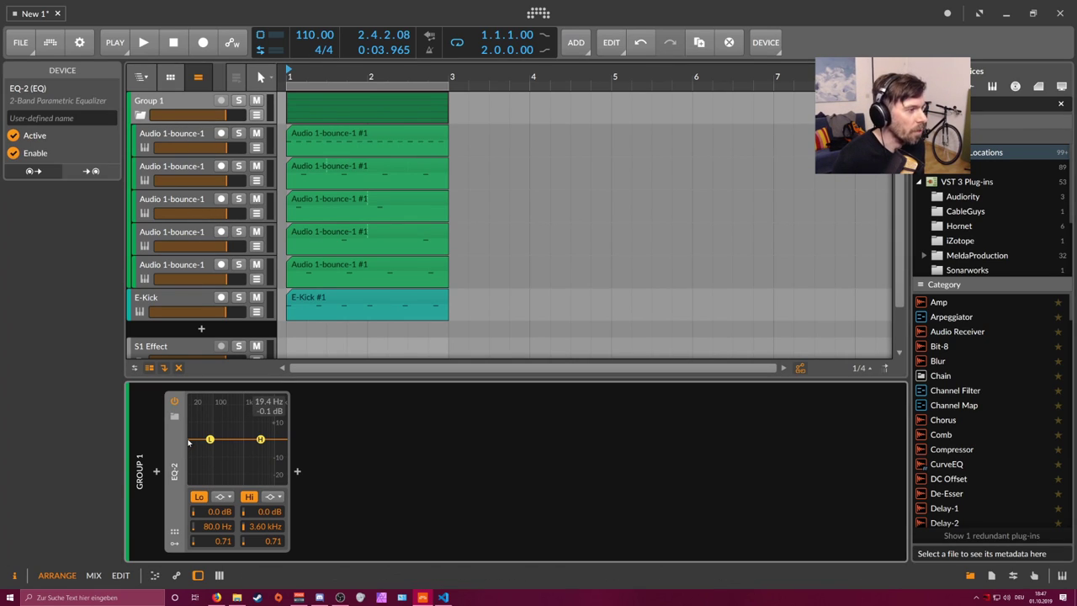
Step: Set the group EQ-2's low band to highpass24 at 130 Hz and play the loop
{"action": "key", "text": "space"}
{"action": "key", "text": "space"}
{"action": "key", "text": "space"}
{"action": "key", "text": "space"}
{"action": "left_click", "coordinate": [222, 497]}
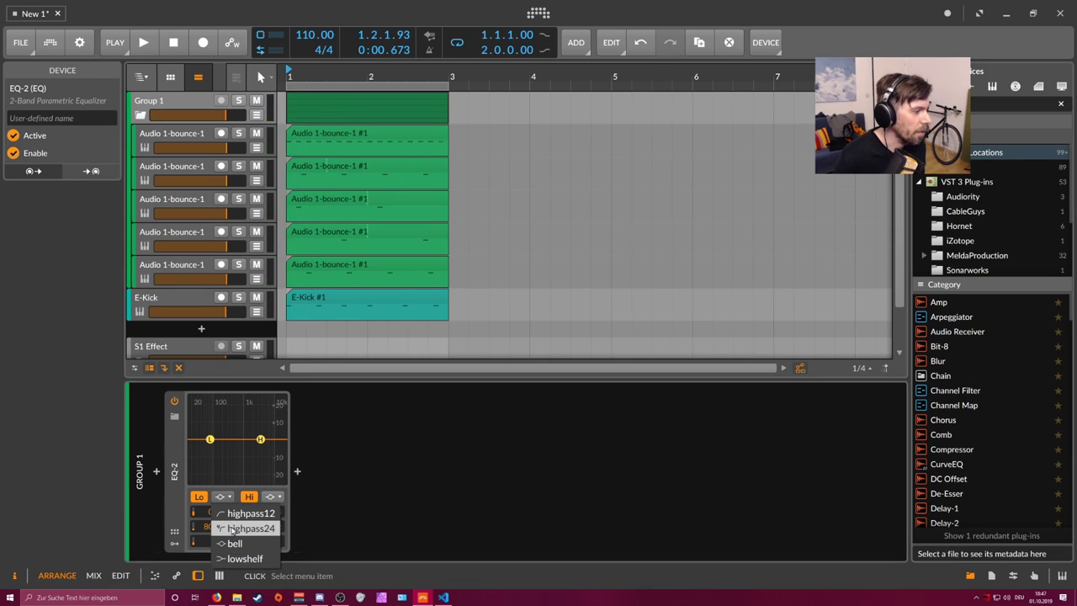
{"action": "left_click", "coordinate": [232, 529]}
{"action": "key", "text": "space"}
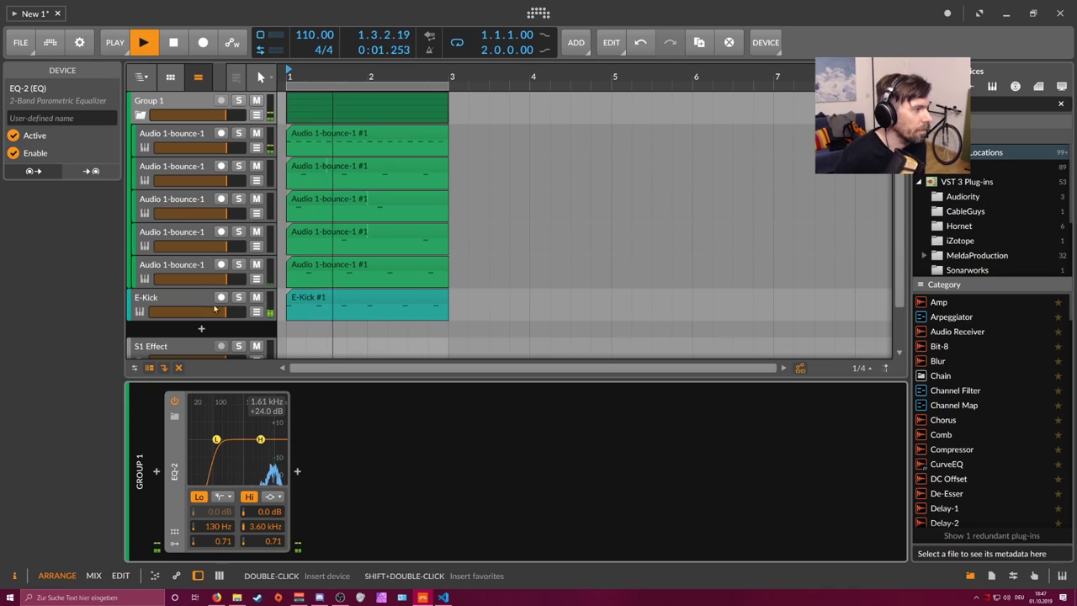
Step: Collapse the group and add a new instrument track with Phase-4 beneath the E-Kick track
{"action": "left_click", "coordinate": [140, 116]}
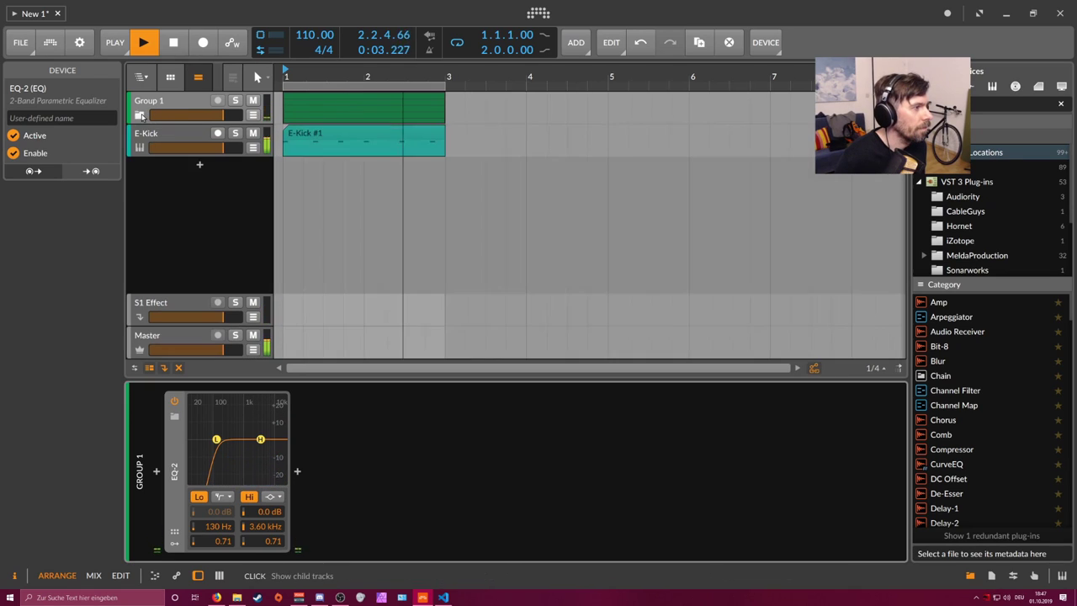
{"action": "left_click", "coordinate": [192, 139]}
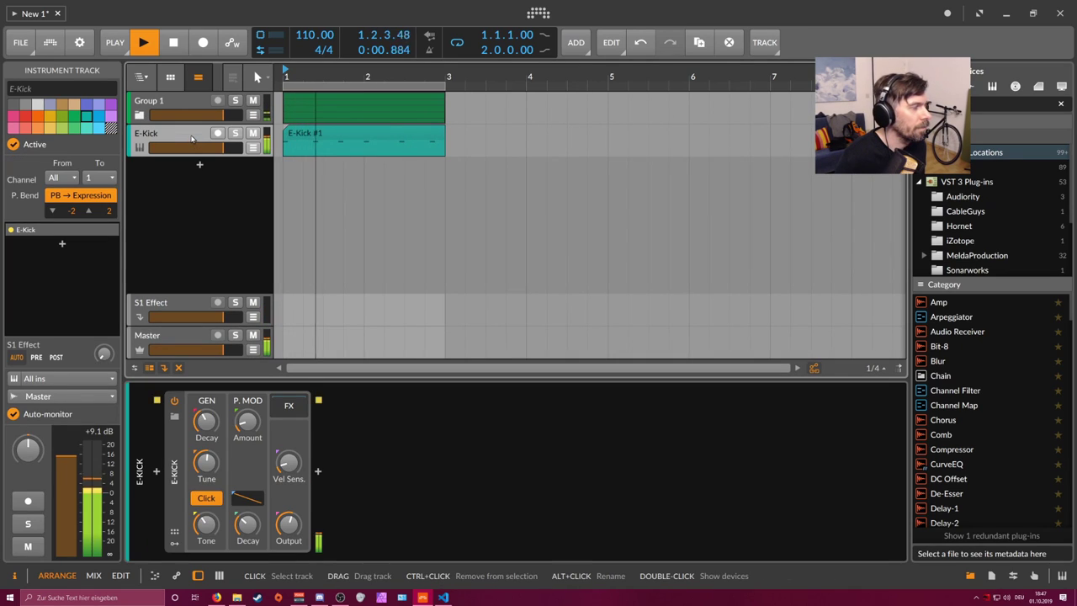
{"action": "key", "text": "space"}
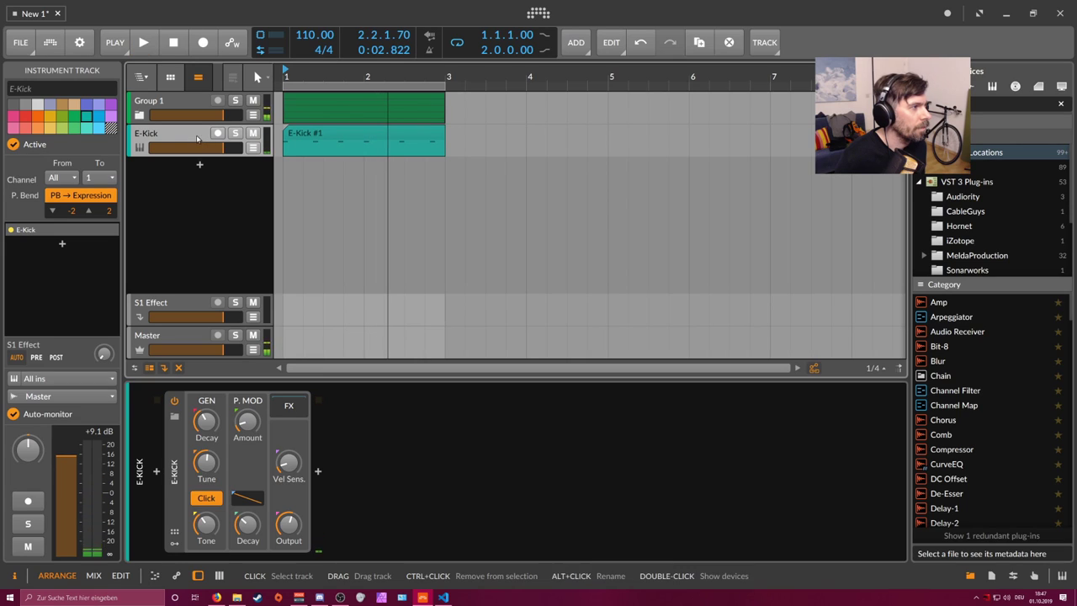
{"action": "double_click", "coordinate": [202, 170]}
{"action": "type", "text": "phase"}
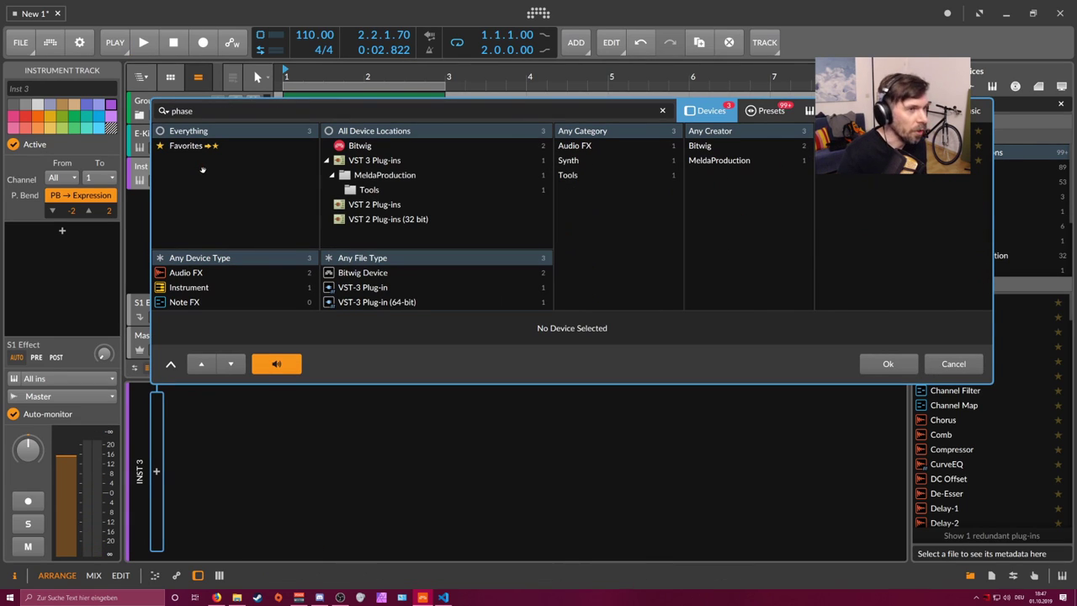
{"action": "key", "text": "Return"}
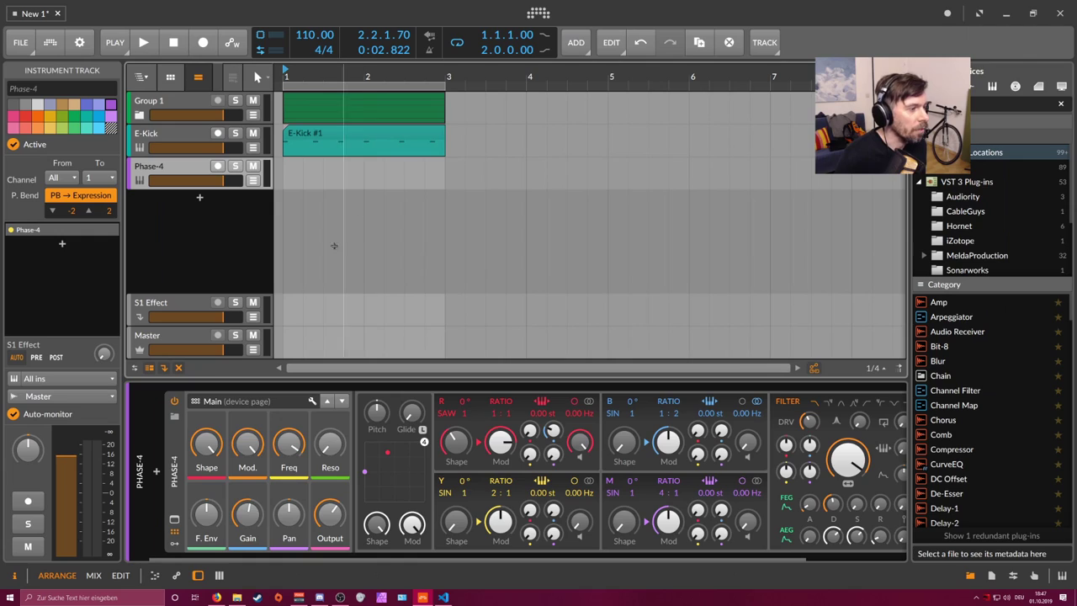
Step: Create a clip on the Phase-4 track starting at bar 1 and lengthen it to two bars
{"action": "double_click", "coordinate": [353, 169]}
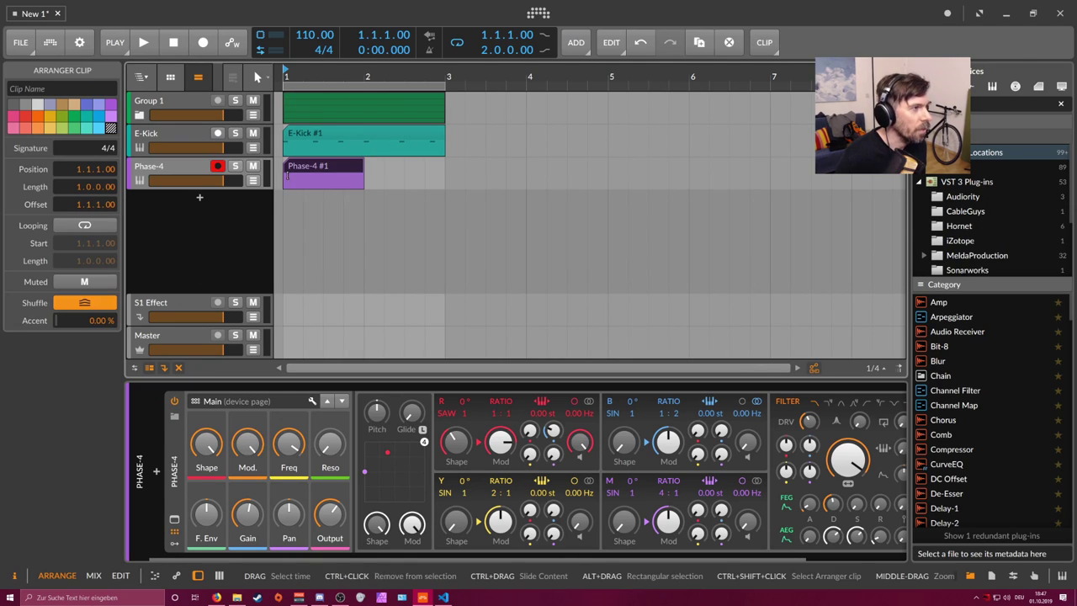
{"action": "left_click_drag", "start_coordinate": [359, 169], "coordinate": [440, 172]}
{"action": "left_click", "coordinate": [182, 168]}
{"action": "left_click", "coordinate": [294, 167]}
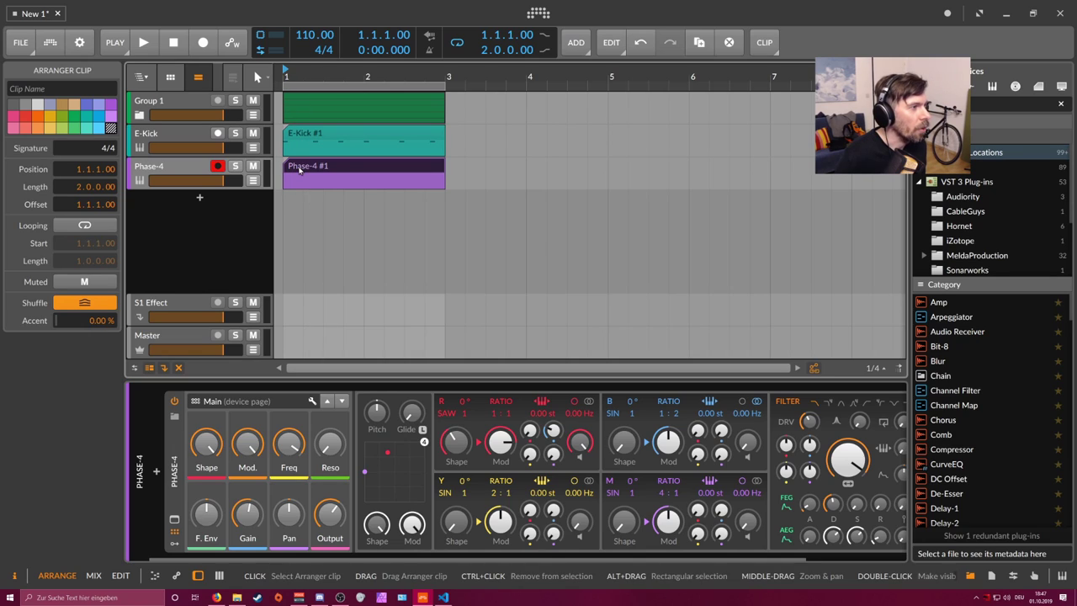
Step: Draw an F1 note spanning the full two bars of the Phase-4 clip
{"action": "double_click", "coordinate": [300, 168]}
{"action": "left_click", "coordinate": [295, 348]}
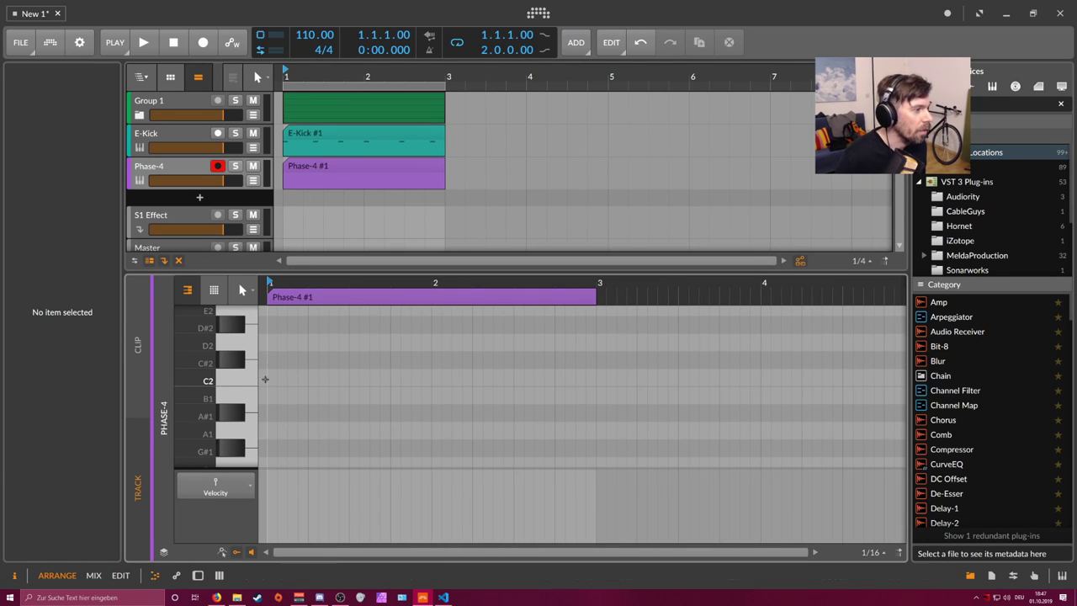
{"action": "scroll", "coordinate": [250, 389], "scroll_direction": "down", "scroll_amount": 3}
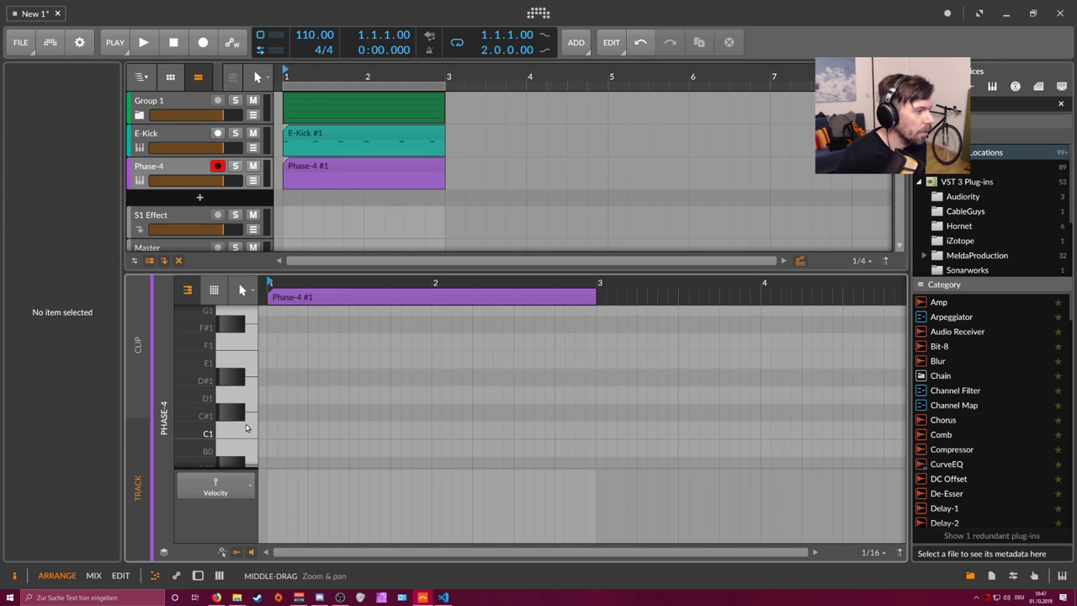
{"action": "double_click", "coordinate": [271, 343]}
{"action": "left_click_drag", "start_coordinate": [271, 343], "coordinate": [596, 343]}
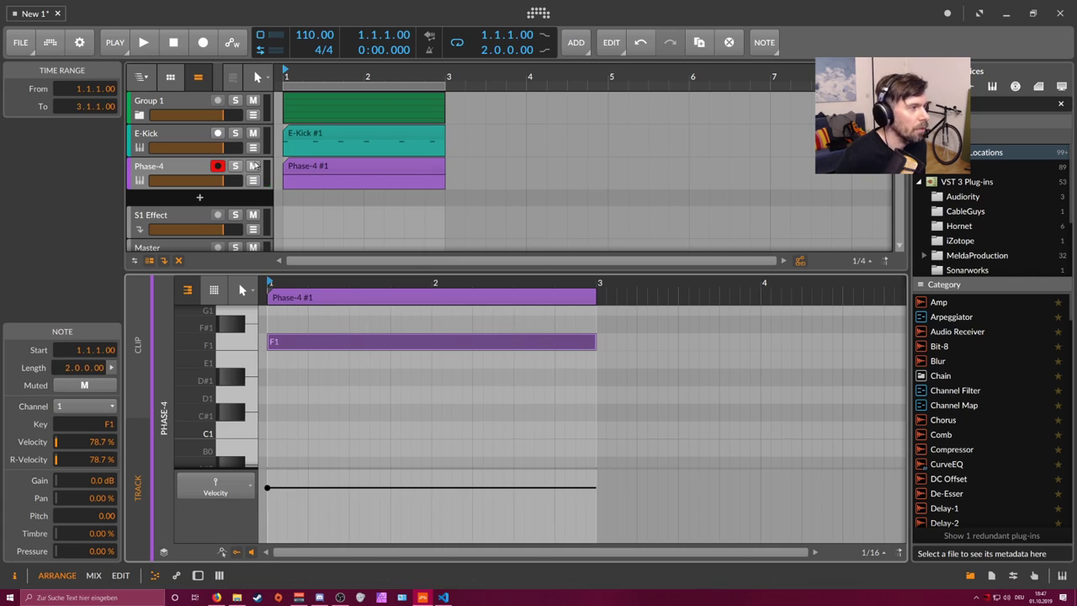
Step: Set Phase-4's R oscillator ratio to 1:2, B oscillator detune to -0.54 st and B-to-R modulation to 4.45 % during playback
{"action": "double_click", "coordinate": [200, 174]}
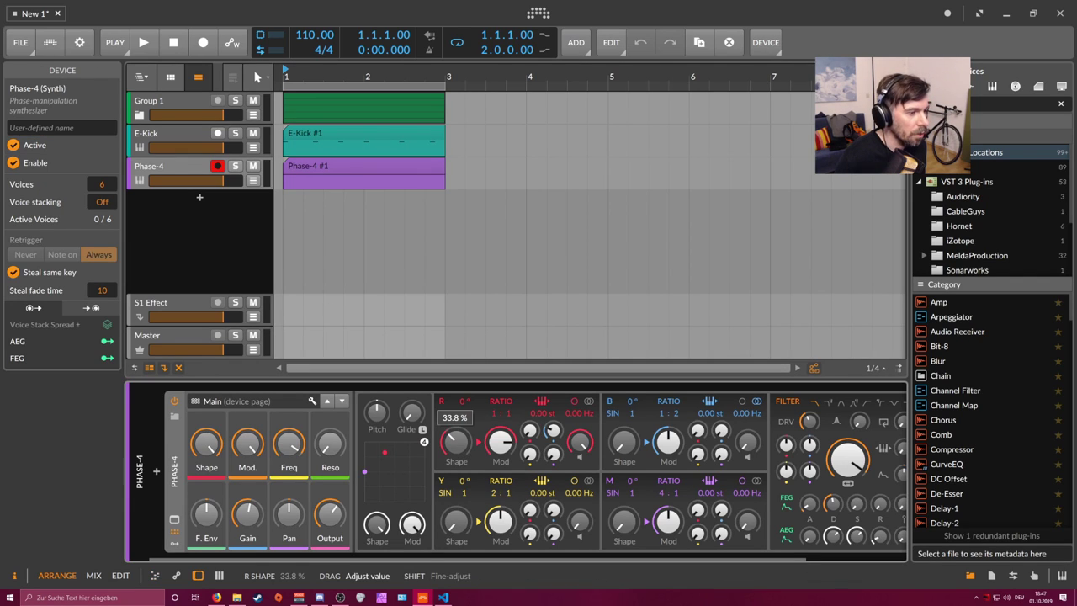
{"action": "key", "text": "space"}
{"action": "key", "text": "space"}
{"action": "key", "text": "space"}
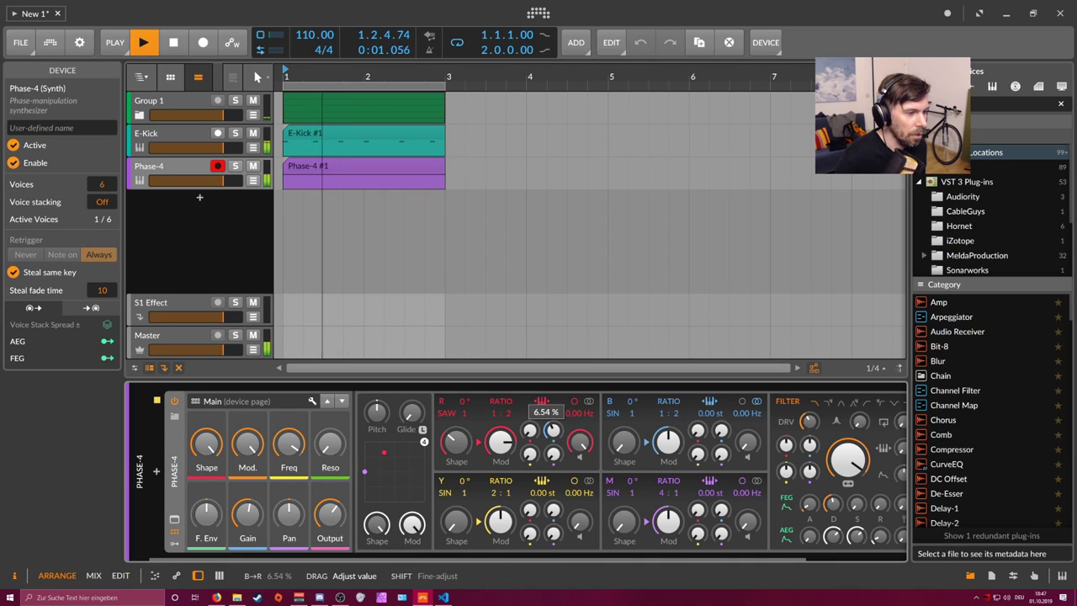
{"action": "left_click_drag", "start_coordinate": [676, 413], "coordinate": [710, 409]}
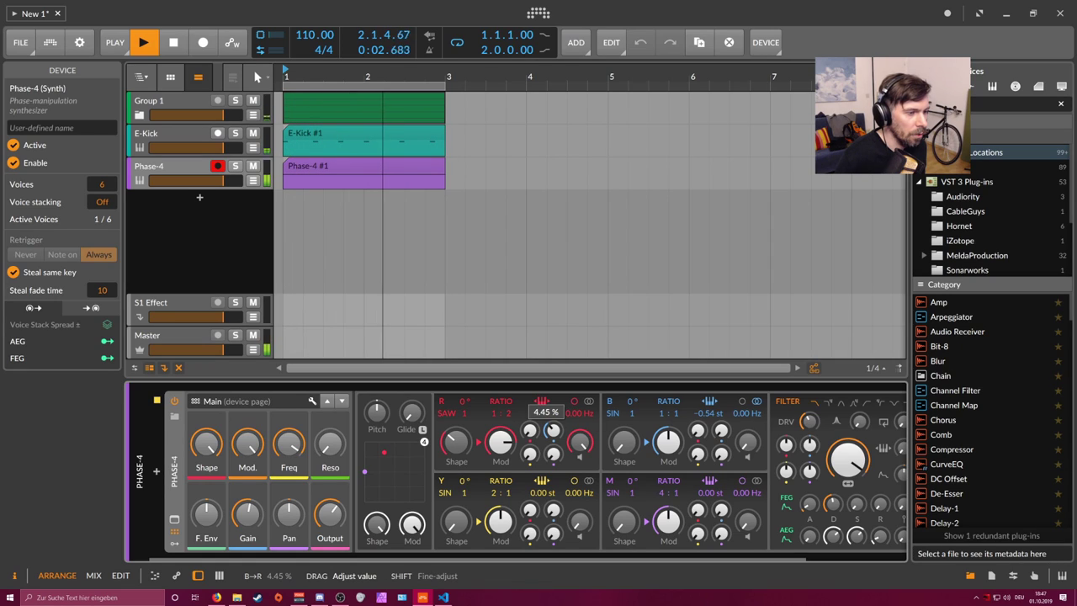
Step: Fine-tune Phase-4's filter cutoff and drive by ear, then stop playback
{"action": "left_click_drag", "start_coordinate": [588, 559], "coordinate": [677, 559]}
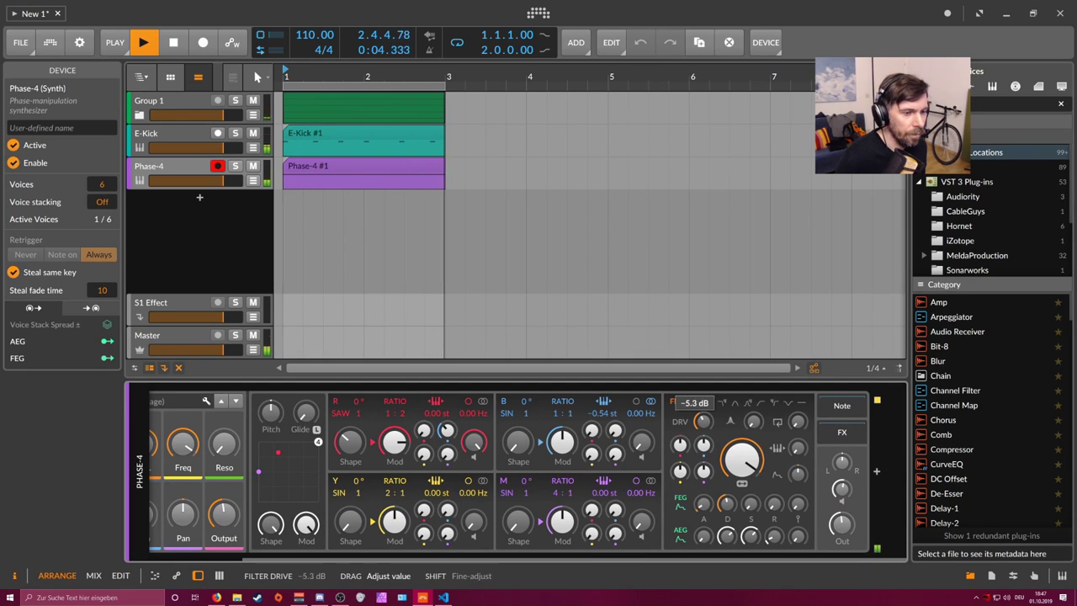
{"action": "mouse_move", "coordinate": [742, 459]}
{"action": "mouse_move", "coordinate": [742, 459]}
{"action": "left_mouse_down"}
{"action": "mouse_move", "coordinate": [742, 468]}
{"action": "mouse_move", "coordinate": [741, 454]}
{"action": "left_mouse_up"}
{"action": "left_click_drag", "start_coordinate": [703, 421], "coordinate": [704, 422]}
{"action": "key", "text": "space"}
Step: Move the second kick note in the E-Kick clip from 1.2.2 to 1.3.1 while listening to the loop
{"action": "double_click", "coordinate": [290, 139]}
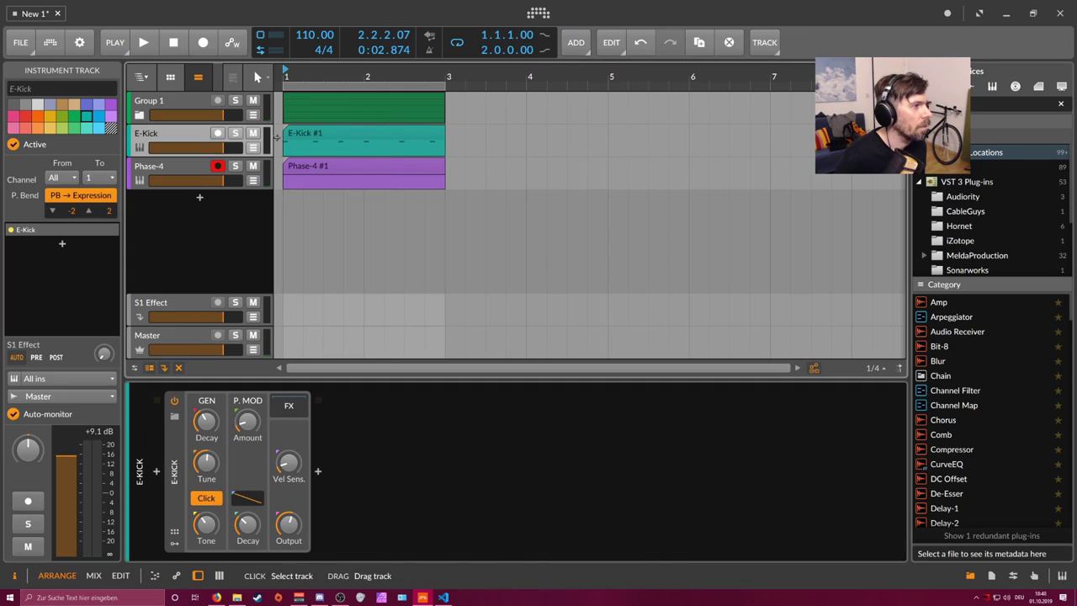
{"action": "left_click", "coordinate": [403, 348]}
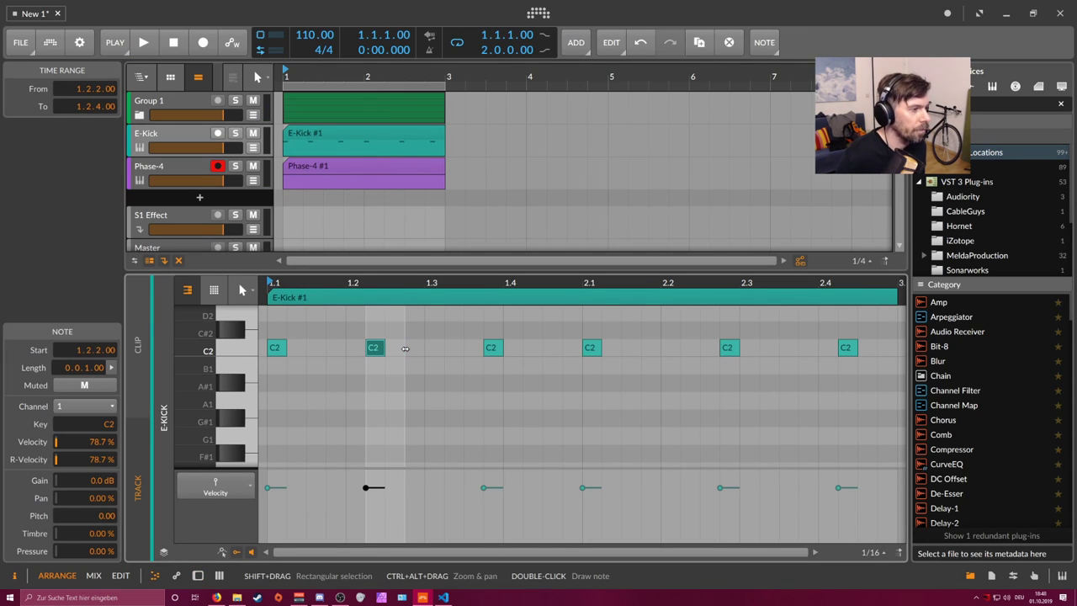
{"action": "key", "text": "Right"}
{"action": "key", "text": "Right"}
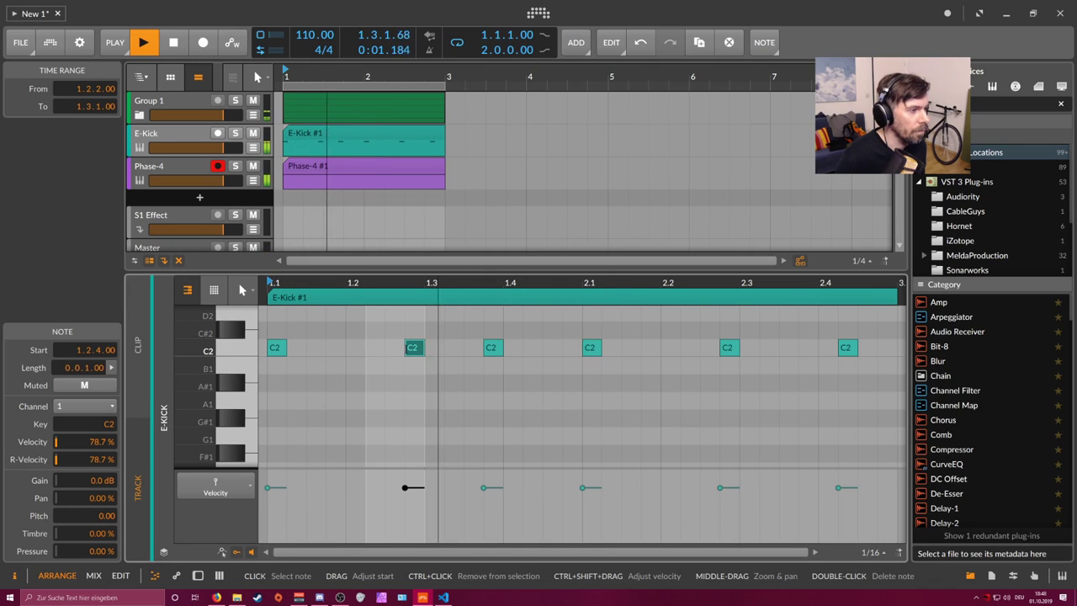
{"action": "key", "text": "Right"}
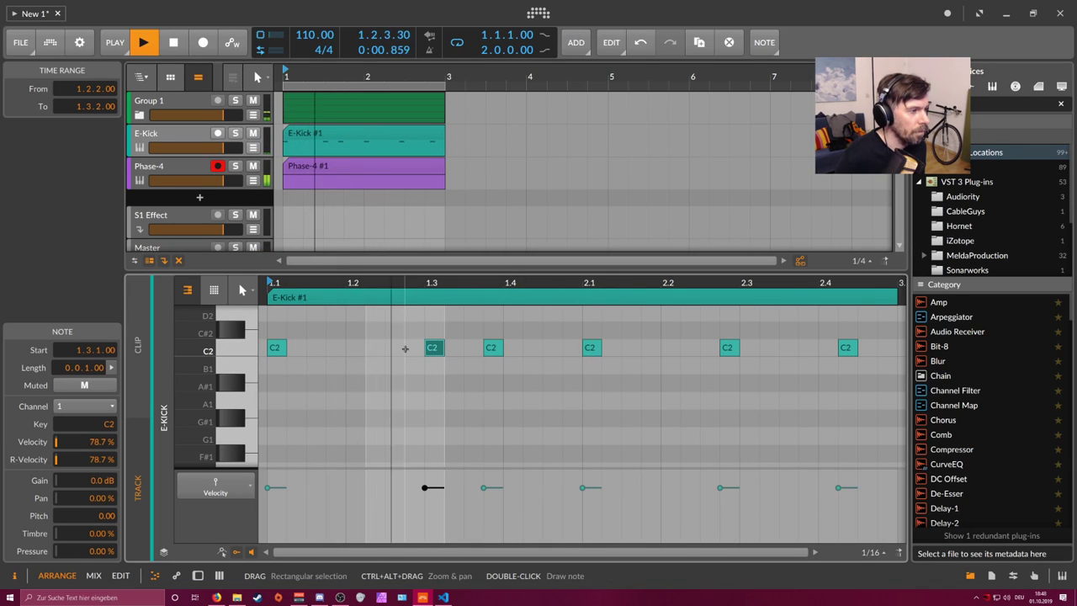
Step: Delete the E-Kick clip's third note and move the second one back to 1.2.4
{"action": "left_click_drag", "start_coordinate": [478, 326], "coordinate": [513, 360]}
{"action": "key", "text": "Delete"}
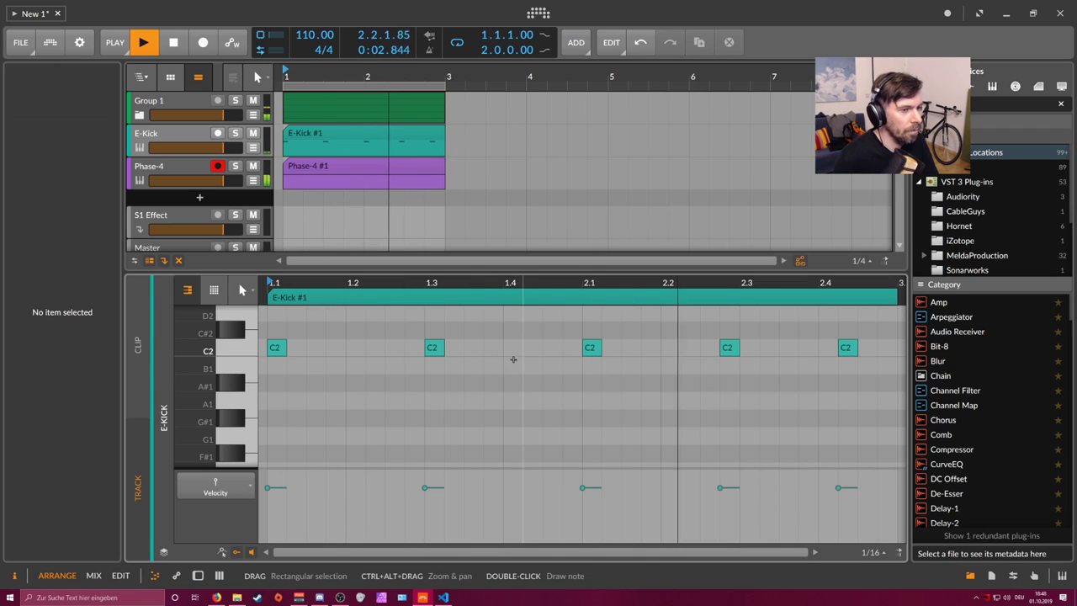
{"action": "left_click_drag", "start_coordinate": [605, 283], "coordinate": [514, 295]}
{"action": "left_click_drag", "start_coordinate": [415, 364], "coordinate": [392, 349]}
{"action": "key", "text": "Left"}
Step: Delete the last kick note at 2.4.2 from the E-Kick clip
{"action": "left_click_drag", "start_coordinate": [661, 329], "coordinate": [703, 358]}
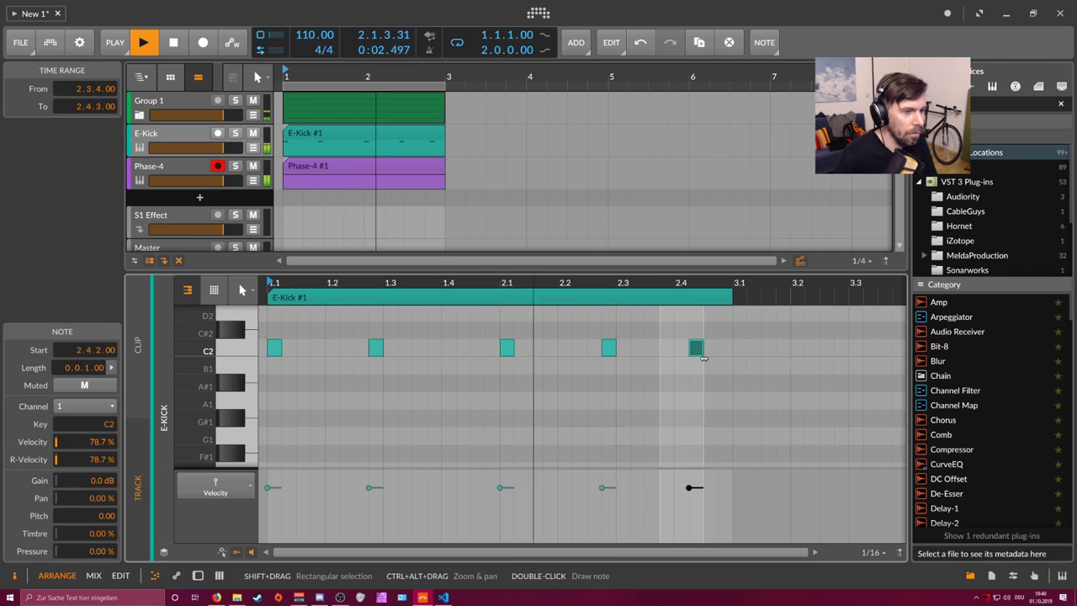
{"action": "key", "text": "Delete"}
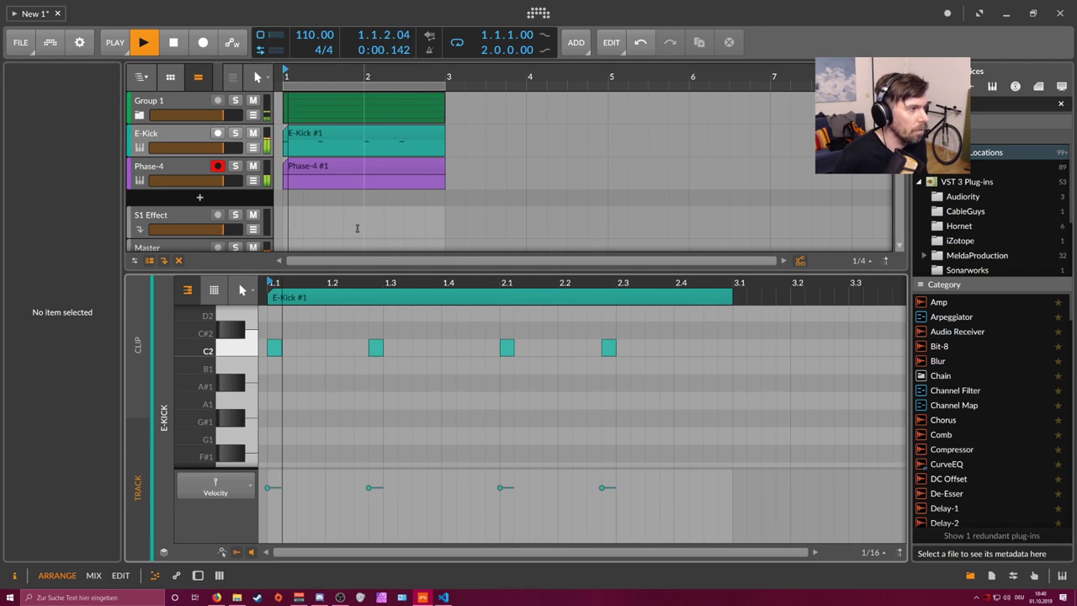
{"action": "left_click", "coordinate": [140, 115]}
{"action": "left_click", "coordinate": [140, 116]}
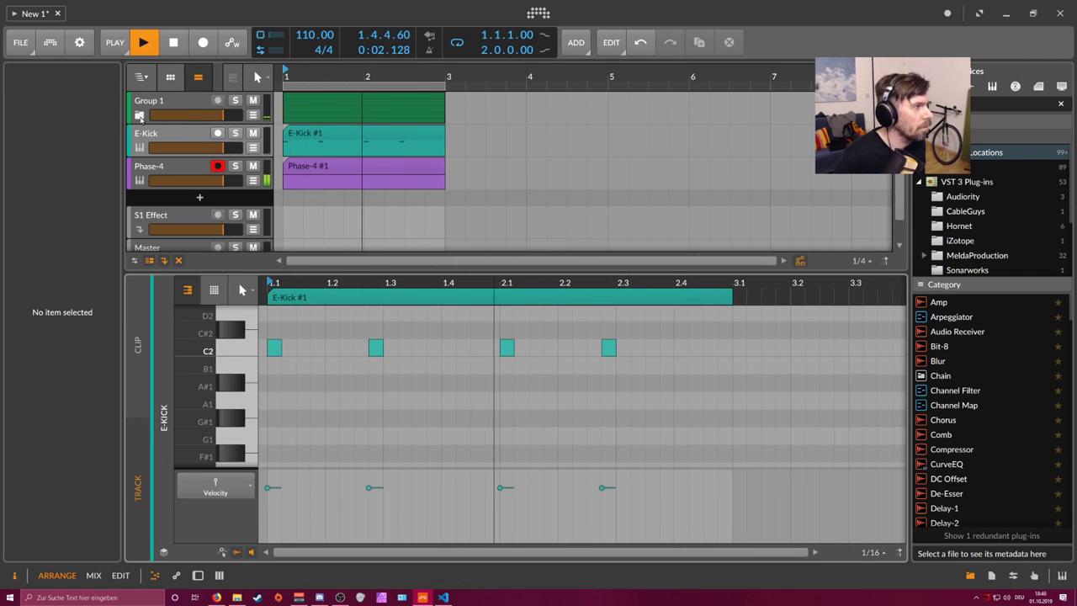
Step: Expand Group 1 and move the second and fourth notes in its last Sampler track's clip to 1.3.4 and 2.3.4, replaying the loop
{"action": "left_click", "coordinate": [140, 115]}
{"action": "scroll", "coordinate": [245, 206], "scroll_direction": "down", "scroll_amount": 3}
{"action": "scroll", "coordinate": [245, 205], "scroll_direction": "up", "scroll_amount": 2}
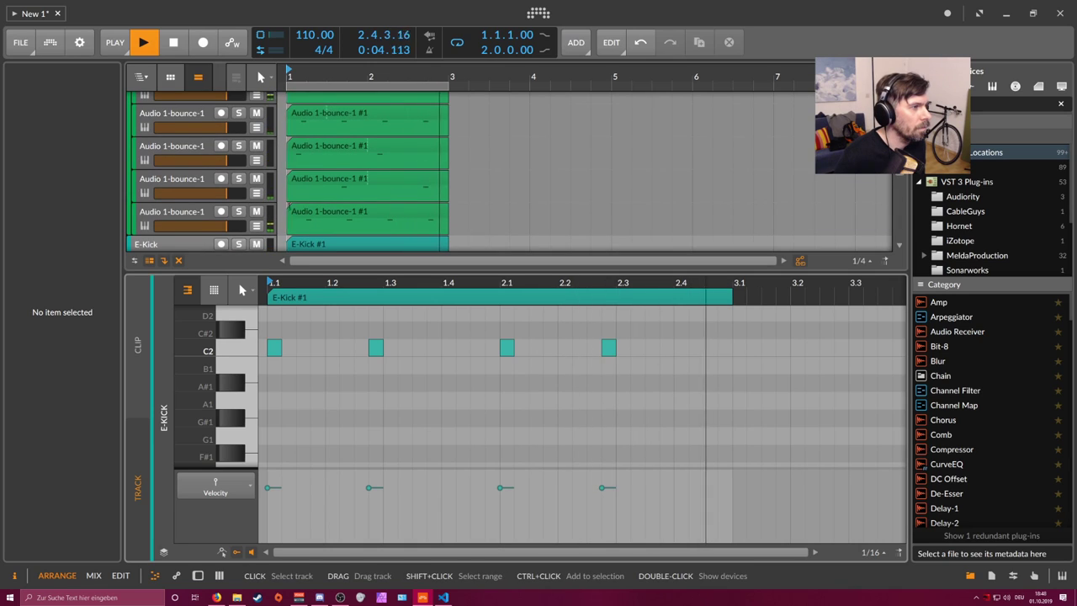
{"action": "left_click", "coordinate": [296, 222]}
{"action": "left_click", "coordinate": [511, 348]}
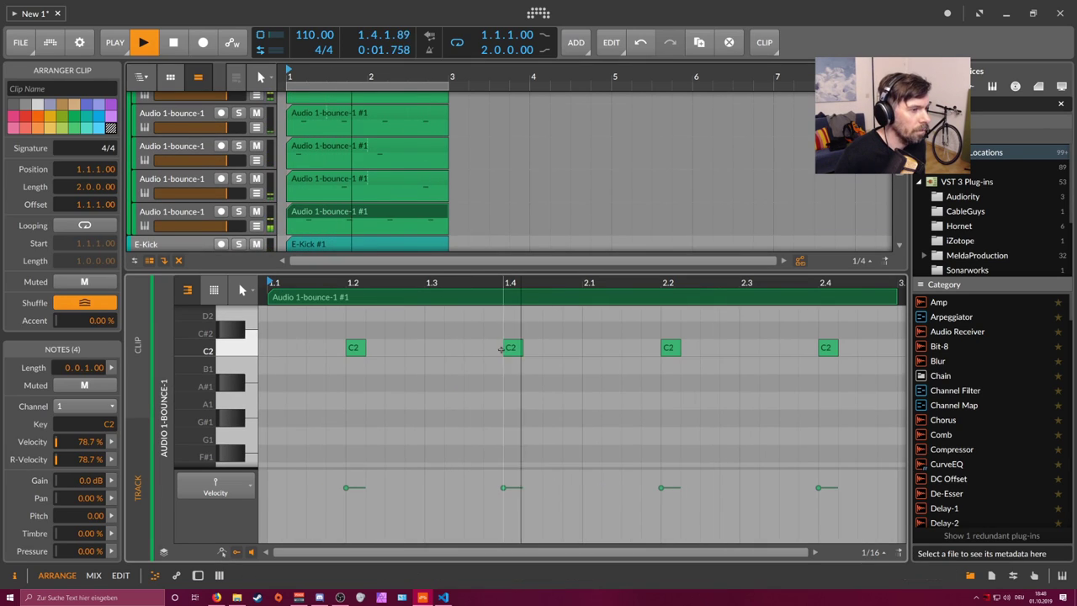
{"action": "key", "text": "space"}
{"action": "left_click", "coordinate": [829, 347]}
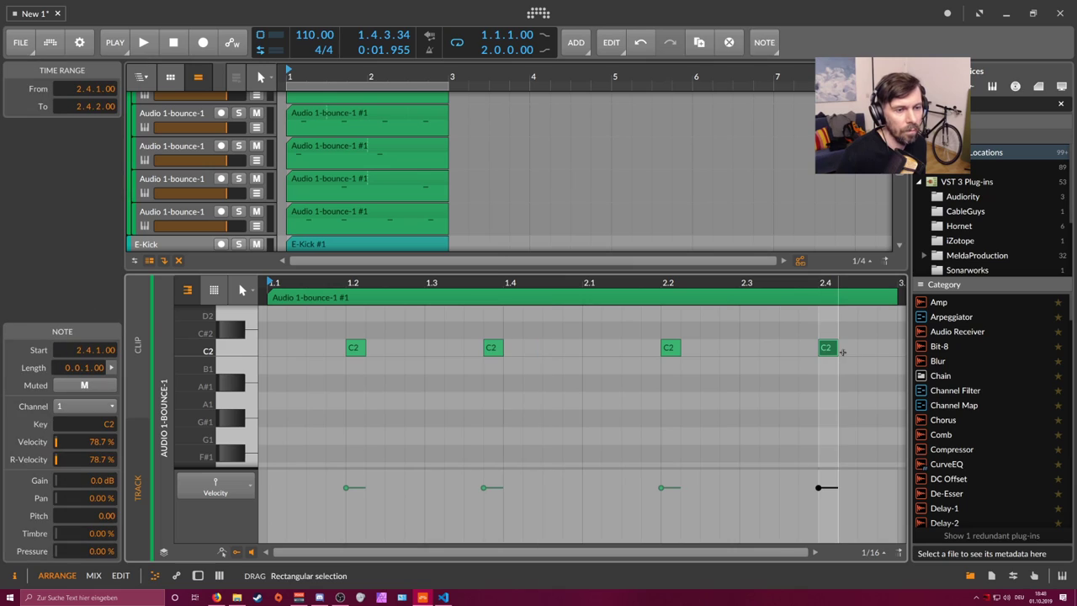
{"action": "key", "text": "Left"}
{"action": "key", "text": "space"}
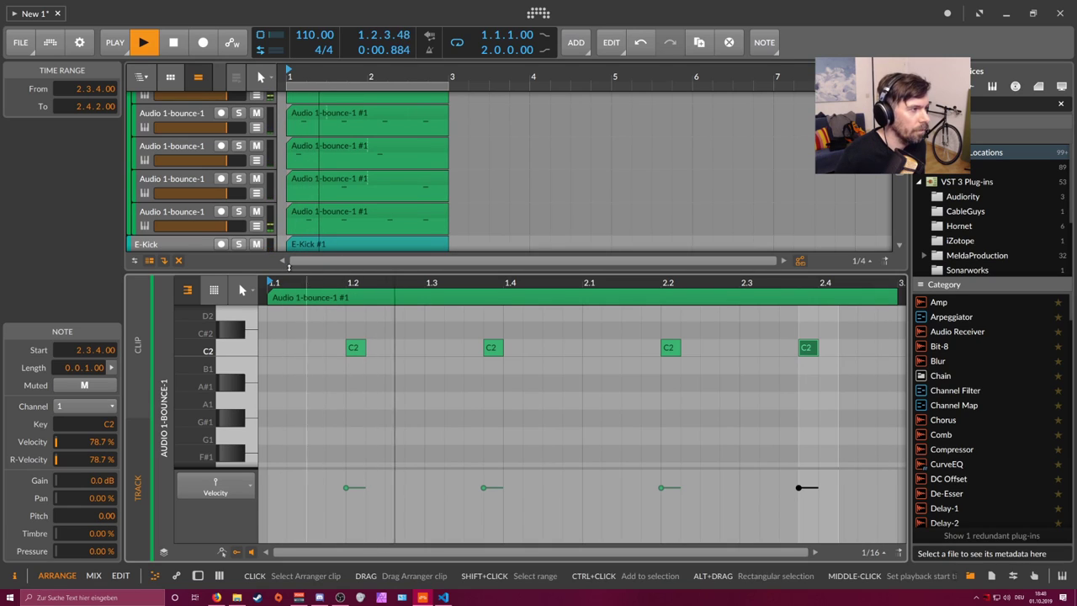
Step: Open the clip on Group 1's first Sampler track for note editing and stop playback
{"action": "key", "text": "d"}
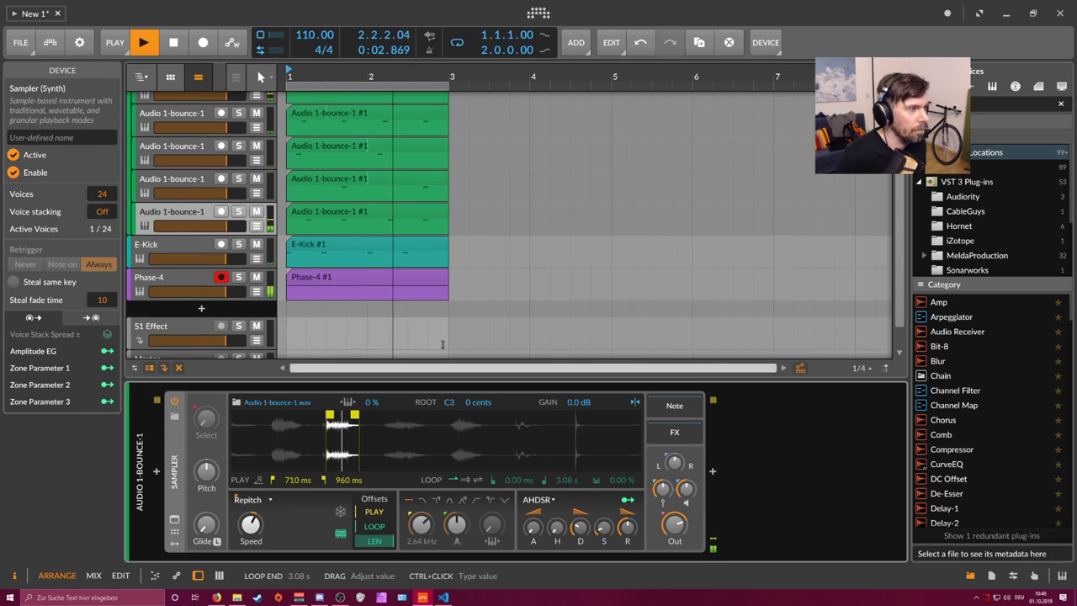
{"action": "scroll", "coordinate": [328, 169], "scroll_direction": "up", "scroll_amount": 1}
{"action": "double_click", "coordinate": [328, 139]}
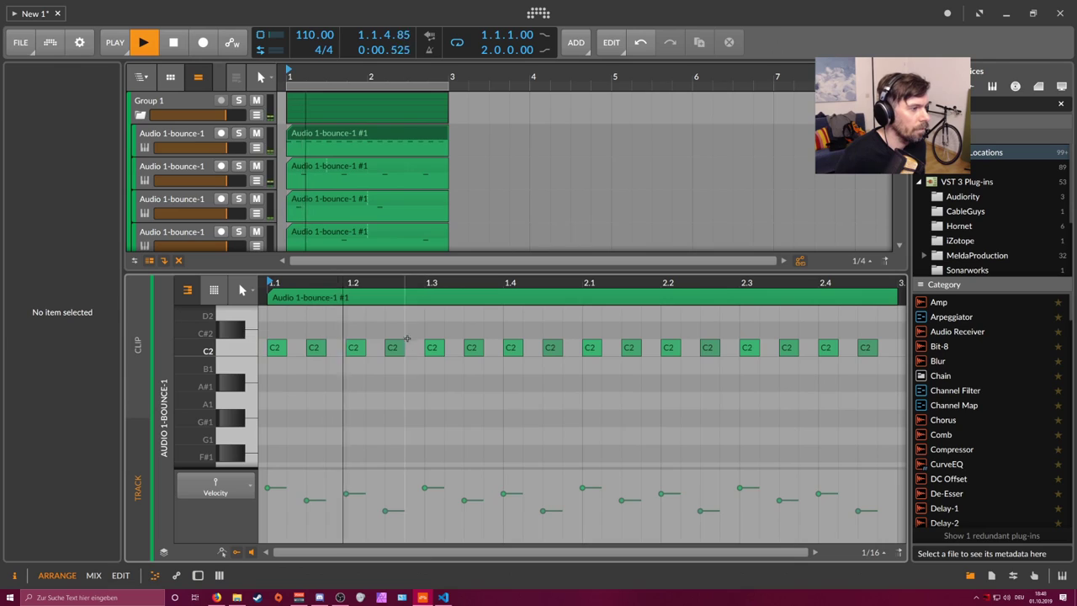
{"action": "left_click", "coordinate": [365, 329]}
{"action": "key", "text": "space"}
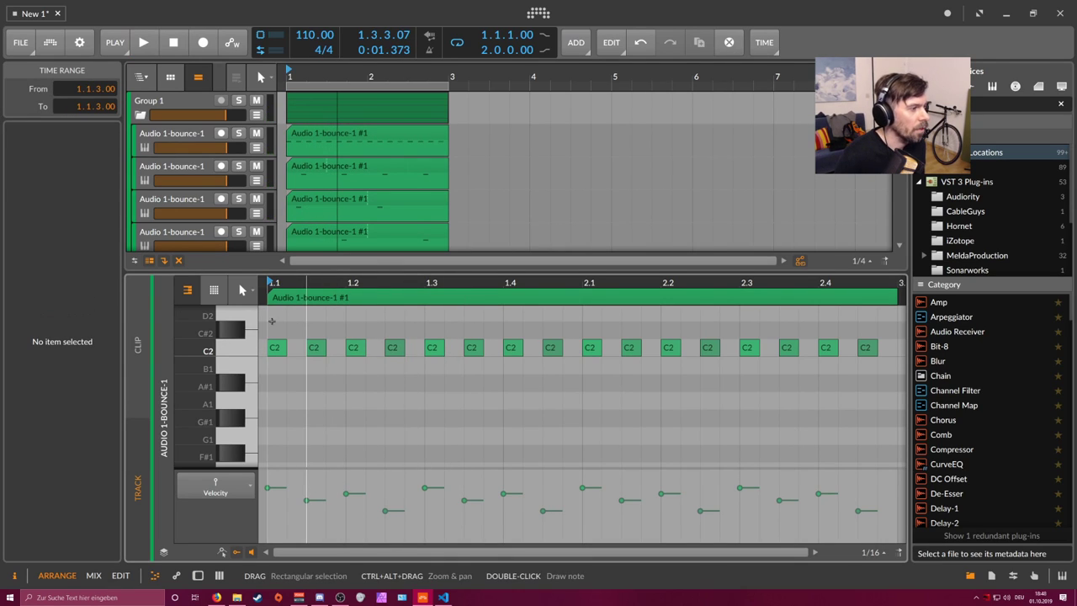
Step: Try to quantize the first Sampler clip to a custom straight 1/16 grid with 11.7 % shuffle
{"action": "key", "text": "ctrl+a"}
{"action": "left_click", "coordinate": [329, 135]}
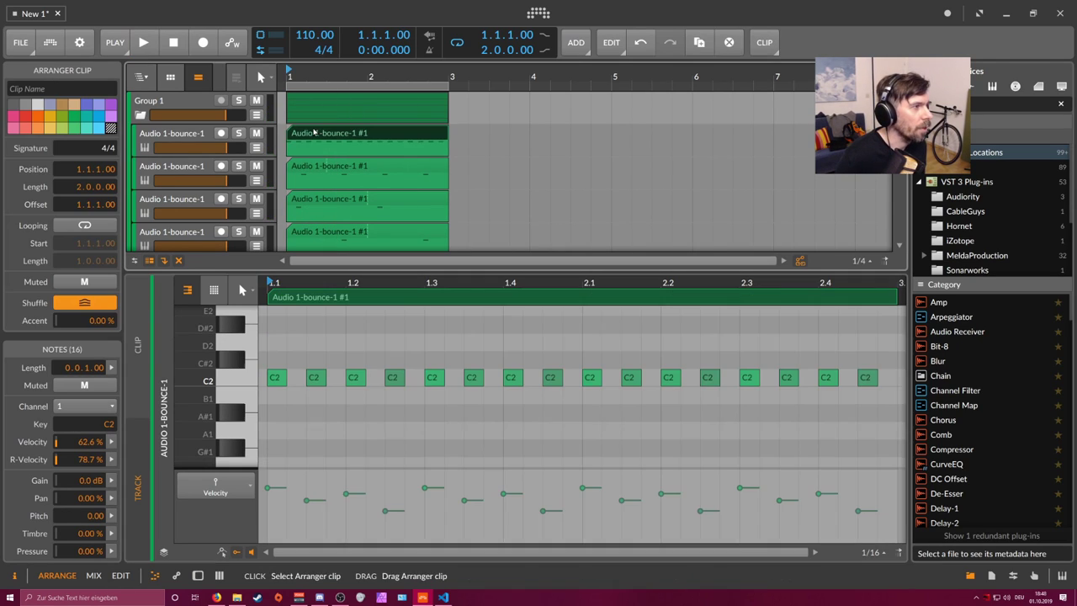
{"action": "left_click", "coordinate": [761, 44]}
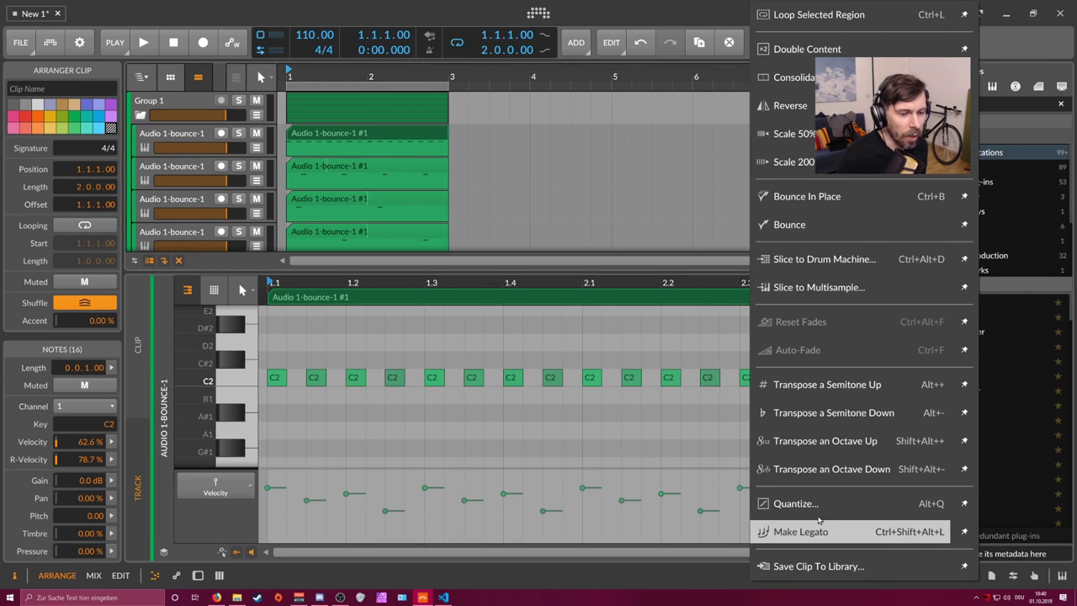
{"action": "left_click", "coordinate": [797, 504]}
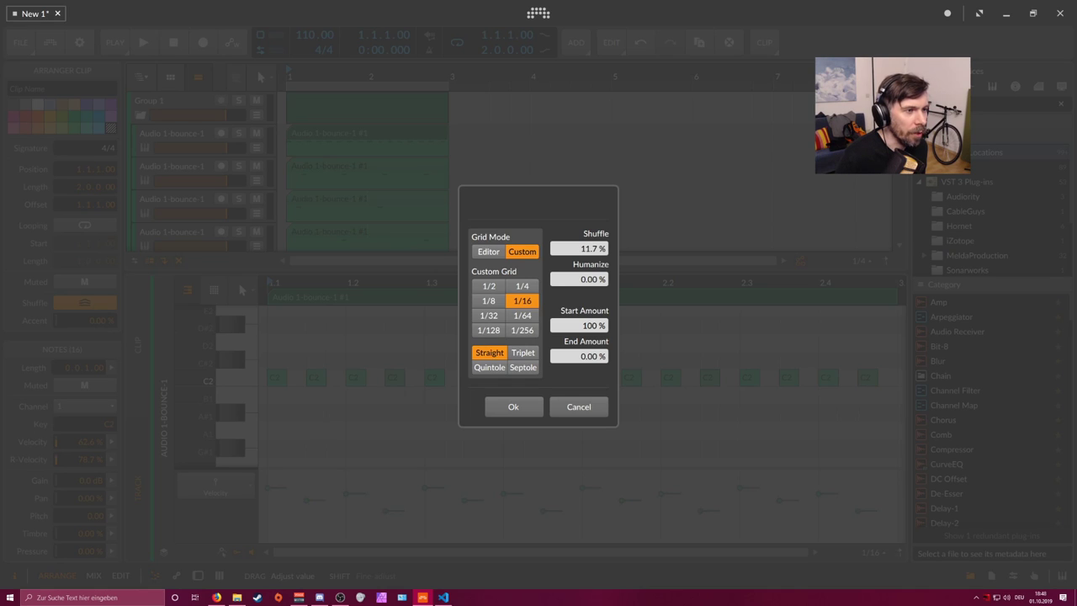
{"action": "left_click", "coordinate": [535, 408]}
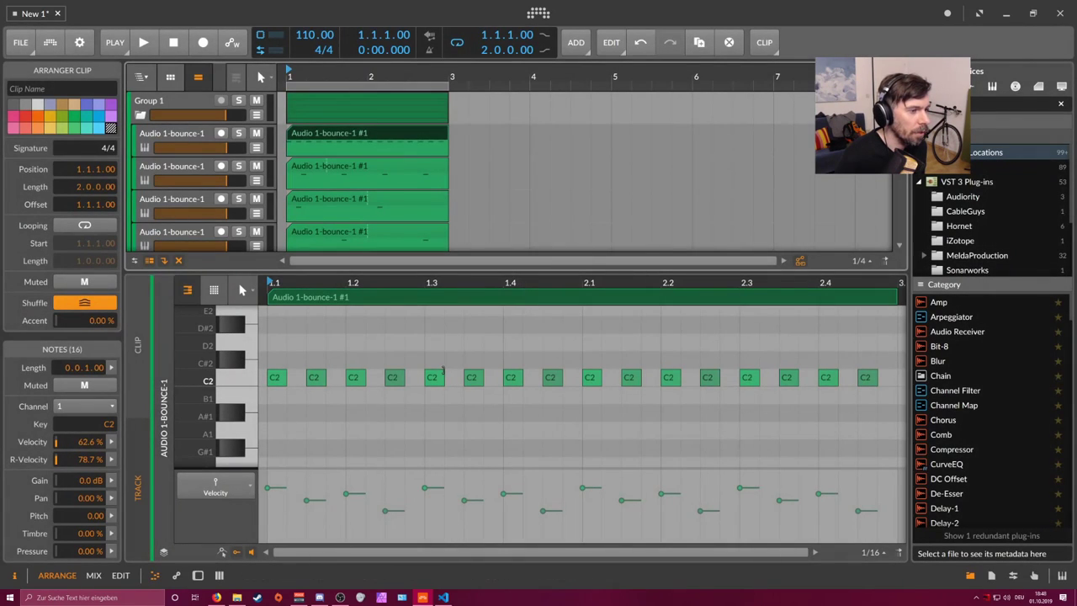
Step: Quantize all notes of the first Sampler clip to a custom straight 1/8 grid with 11.7 % shuffle, 100 % start amount, and play the loop
{"action": "key", "text": "ctrl+a"}
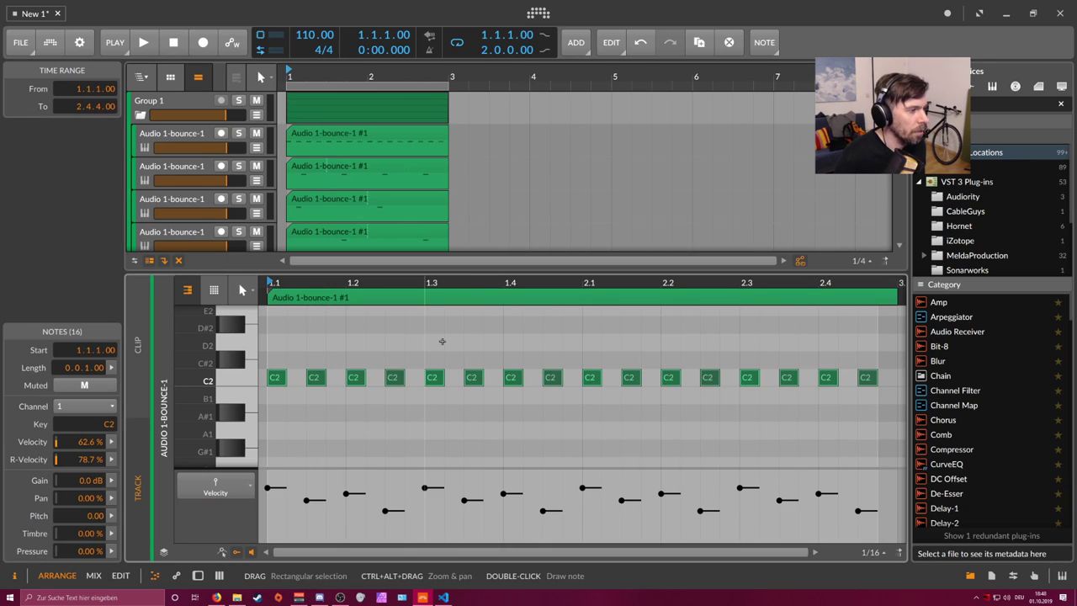
{"action": "left_click", "coordinate": [765, 42]}
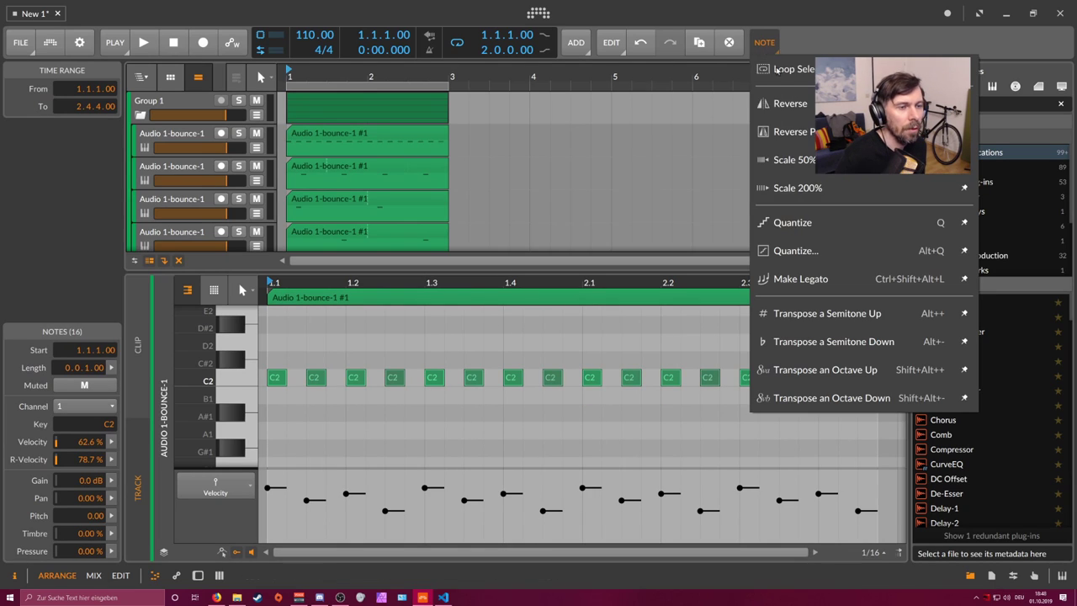
{"action": "left_click", "coordinate": [796, 251]}
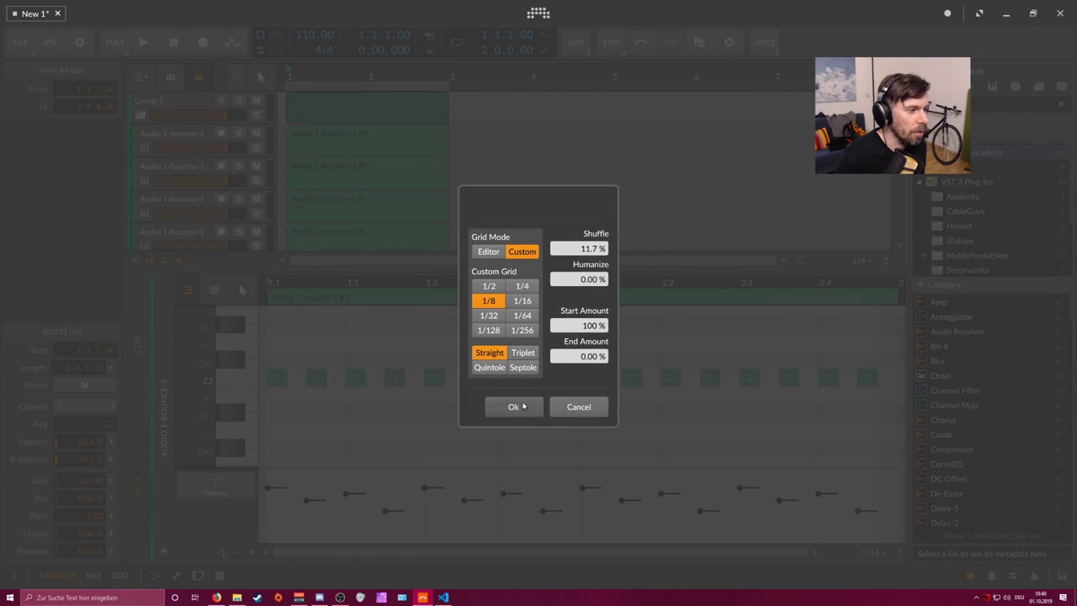
{"action": "left_click", "coordinate": [515, 407]}
{"action": "key", "text": "space"}
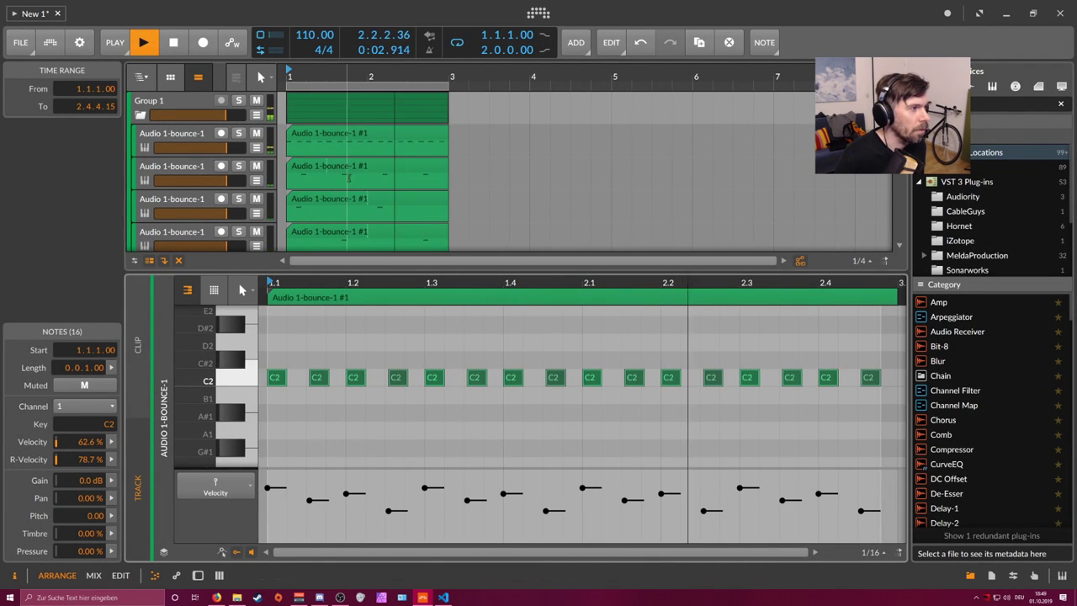
Step: Quantize all notes in the second Sampler track's clip to the same shuffled 1/8 grid
{"action": "left_click", "coordinate": [337, 166]}
{"action": "left_click", "coordinate": [388, 335]}
{"action": "key", "text": "ctrl+a"}
{"action": "key", "text": "Left"}
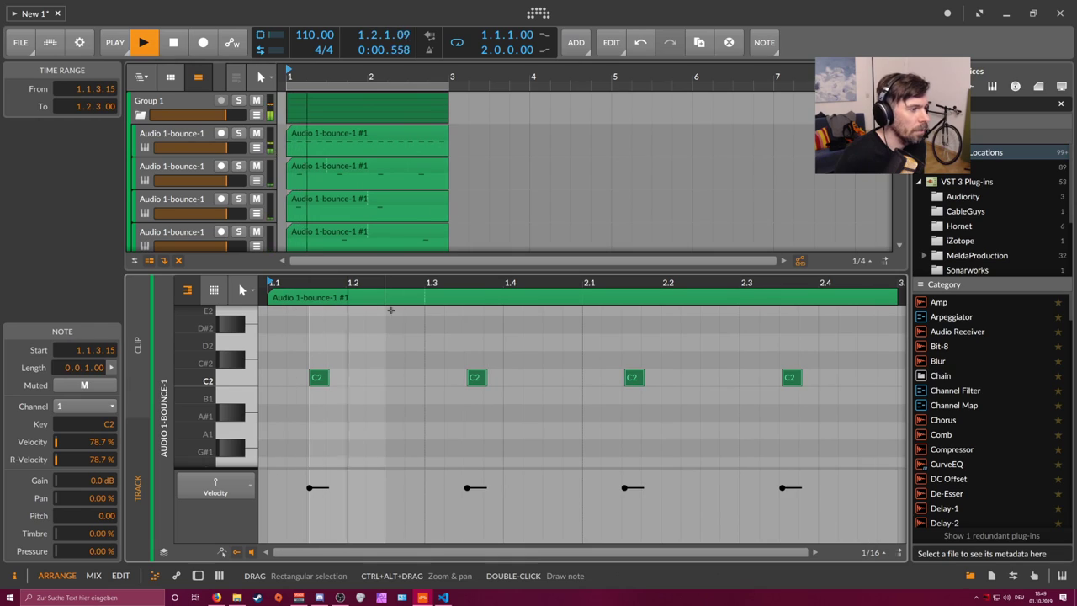
Step: Quantize both notes in the third Sampler track's clip to the shuffled 1/8 grid
{"action": "left_click", "coordinate": [324, 199]}
{"action": "left_click", "coordinate": [364, 349]}
{"action": "key", "text": "ctrl+a"}
{"action": "key", "text": "alt+Right"}
{"action": "key", "text": "alt+Right"}
{"action": "key", "text": "alt+Right"}
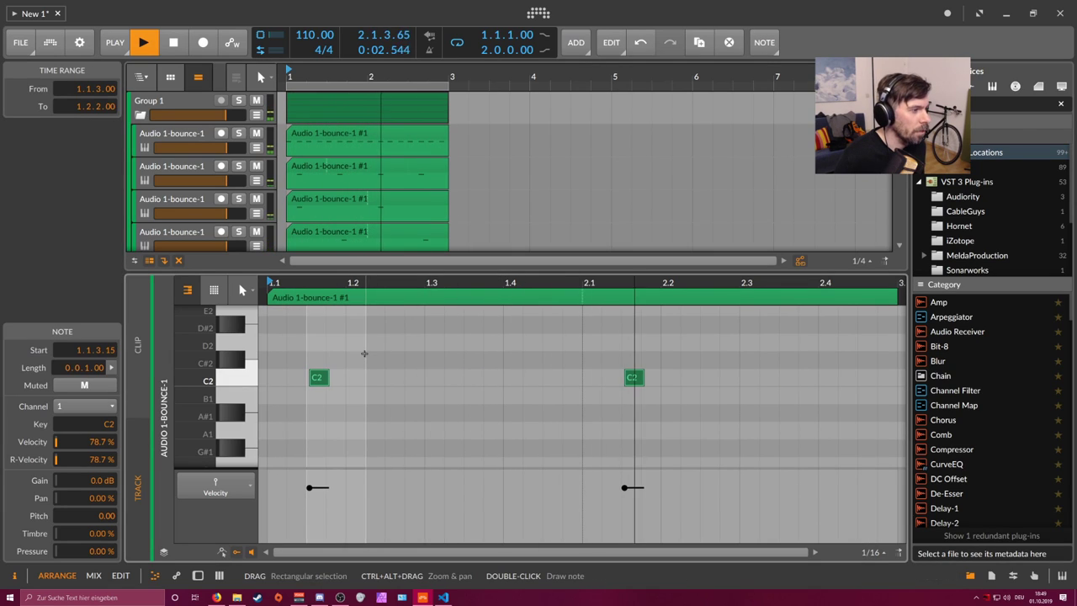
Step: Undo the last two quantizations to compare the second Sampler clip's timing, and redo them
{"action": "left_click", "coordinate": [352, 166]}
{"action": "left_click", "coordinate": [356, 330]}
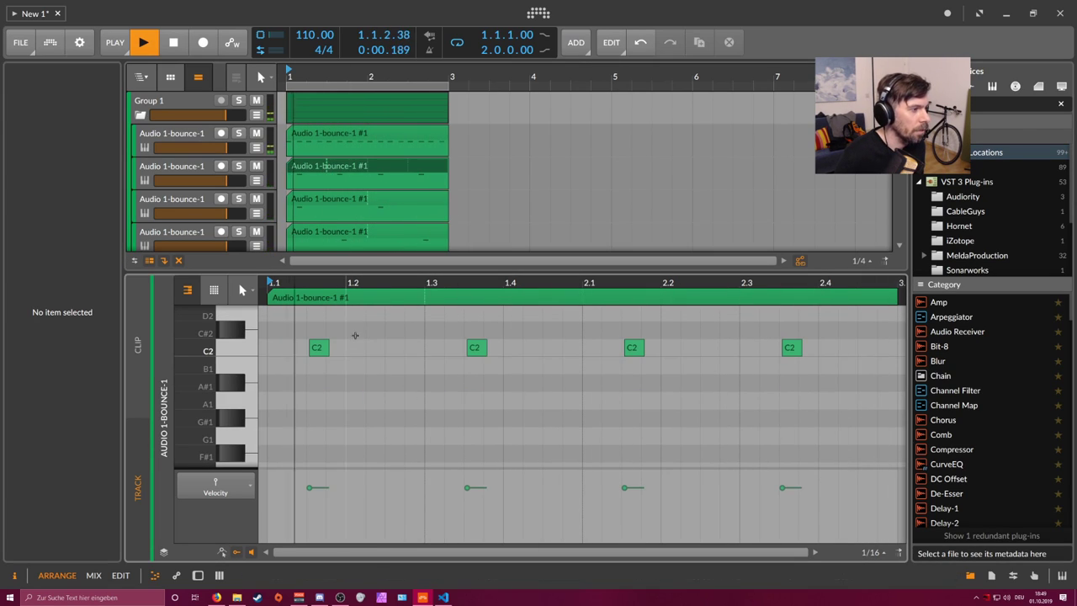
{"action": "key", "text": "ctrl+z"}
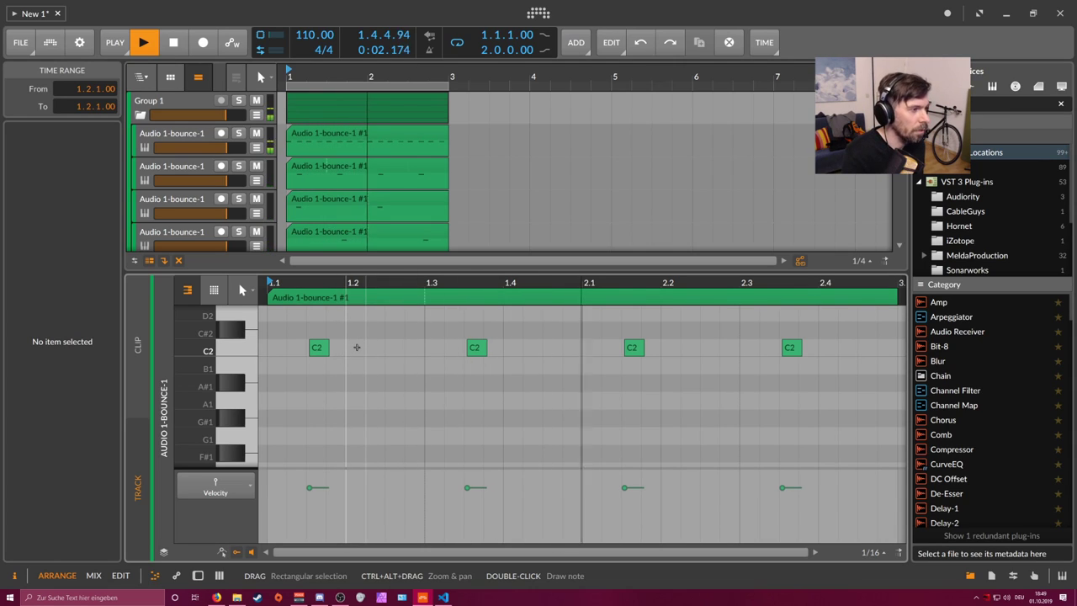
{"action": "key", "text": "ctrl+z"}
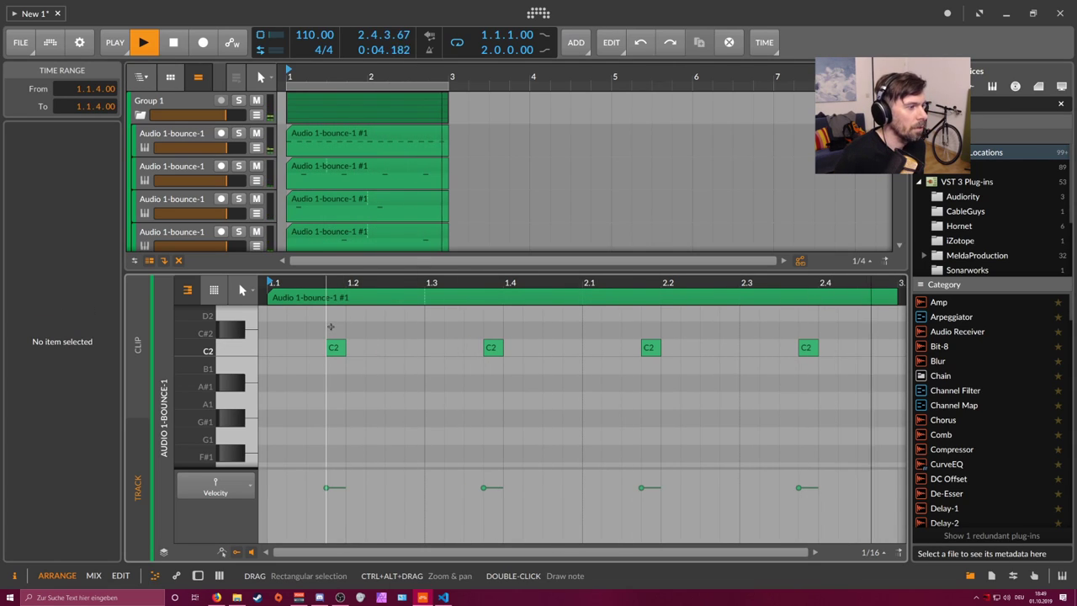
{"action": "key", "text": "ctrl+shift+z"}
{"action": "key", "text": "ctrl+shift+z"}
Step: Quantize both notes in the fourth Sampler track's clip to the shuffled 1/8 grid
{"action": "left_click", "coordinate": [317, 200]}
{"action": "left_click", "coordinate": [343, 334]}
{"action": "key", "text": "ctrl+a"}
{"action": "left_click", "coordinate": [331, 233]}
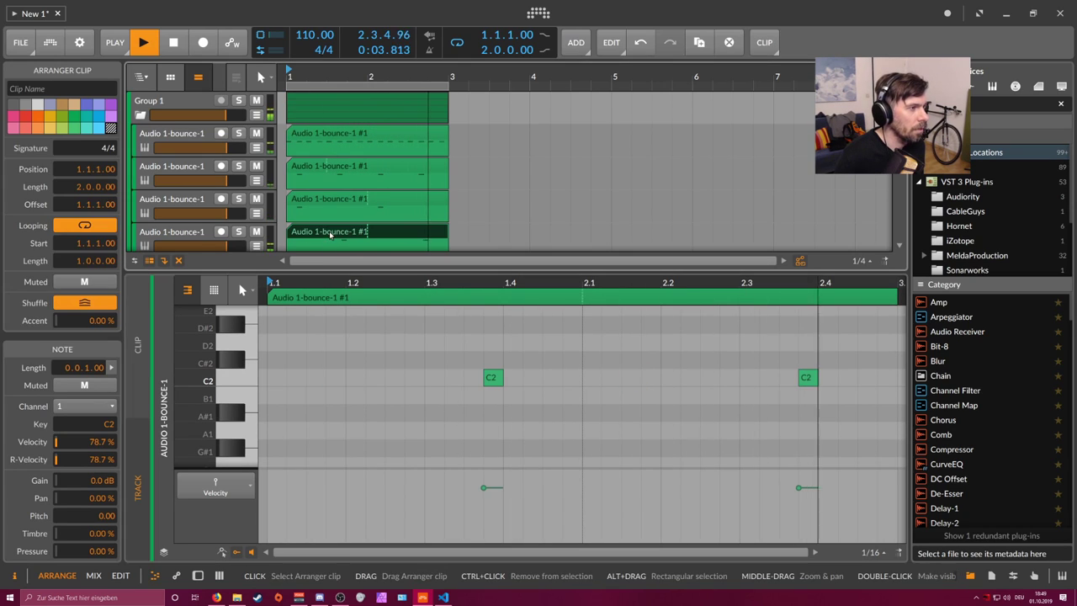
{"action": "left_click", "coordinate": [356, 351]}
{"action": "key", "text": "ctrl+q"}
{"action": "left_click", "coordinate": [620, 344]}
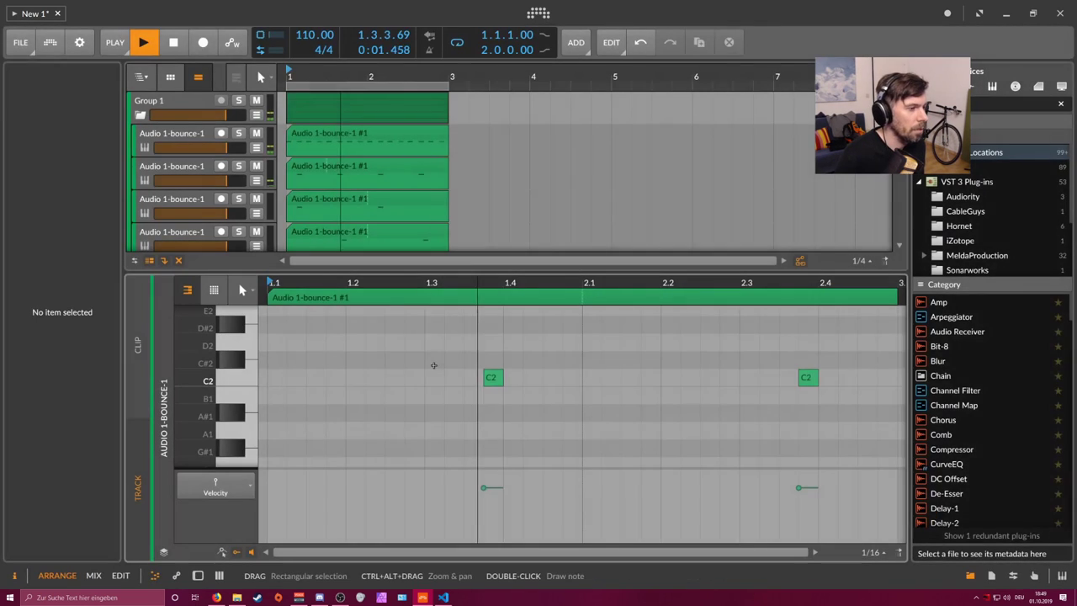
{"action": "key", "text": "ctrl+z"}
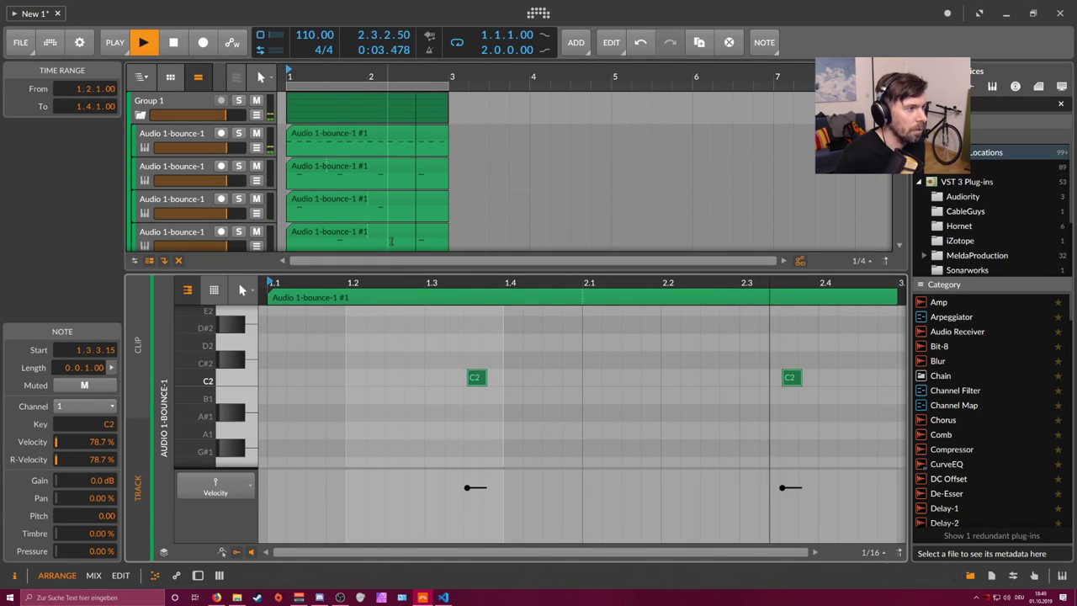
Step: Quantize all notes in the E-Kick clip to the shuffled 1/8 grid
{"action": "scroll", "coordinate": [342, 199], "scroll_direction": "down", "scroll_amount": 3}
{"action": "left_click", "coordinate": [343, 198]}
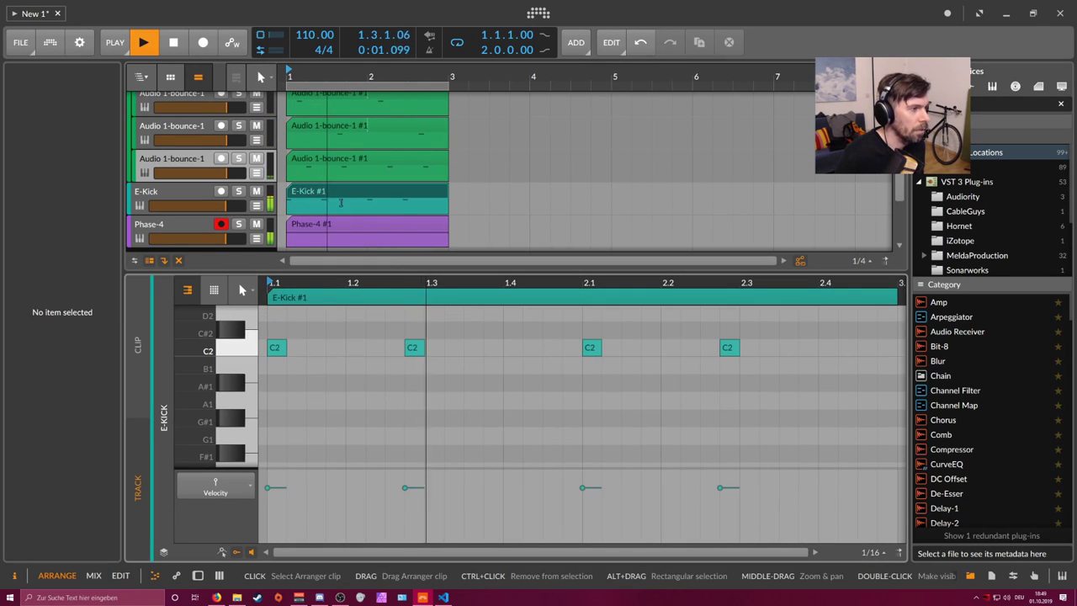
{"action": "key", "text": "ctrl+a"}
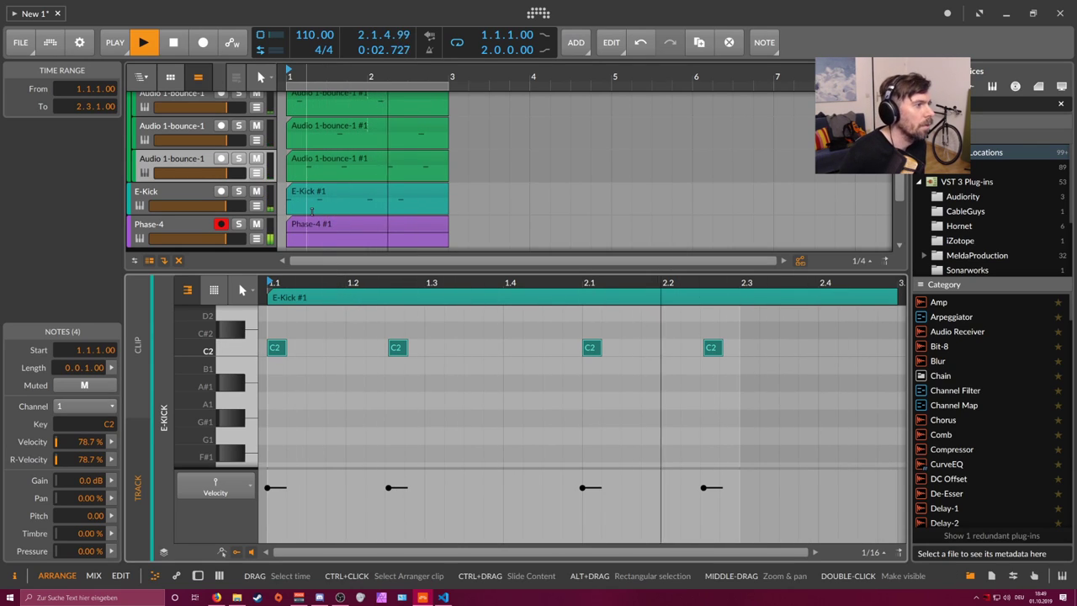
Step: Collapse Group 1 and stop playback
{"action": "scroll", "coordinate": [210, 168], "scroll_direction": "up", "scroll_amount": 5}
{"action": "left_click", "coordinate": [192, 128]}
{"action": "left_click", "coordinate": [143, 113]}
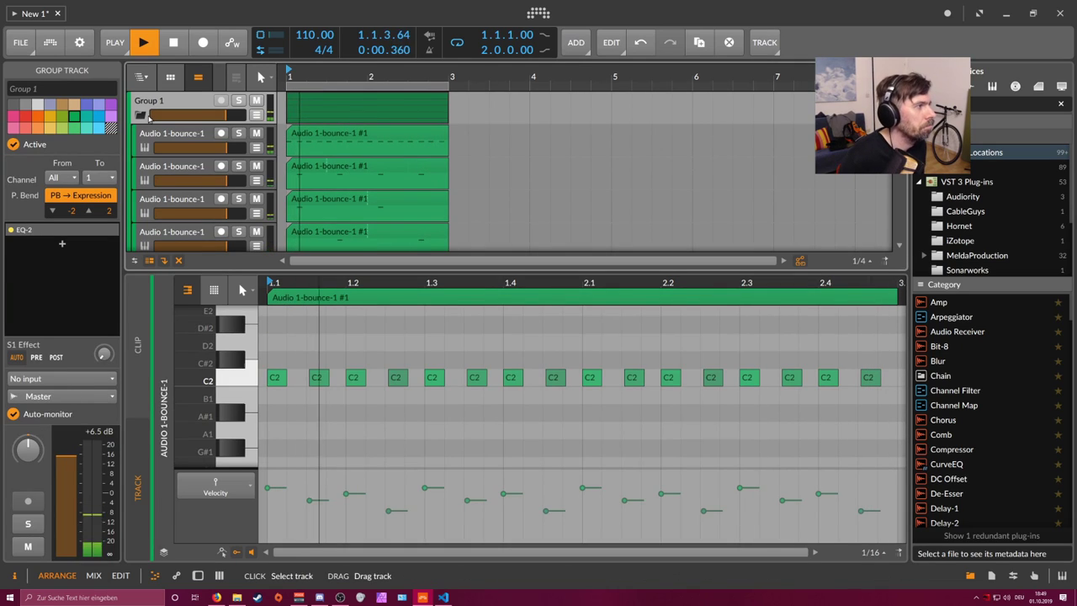
{"action": "left_click", "coordinate": [141, 116]}
{"action": "key", "text": "space"}
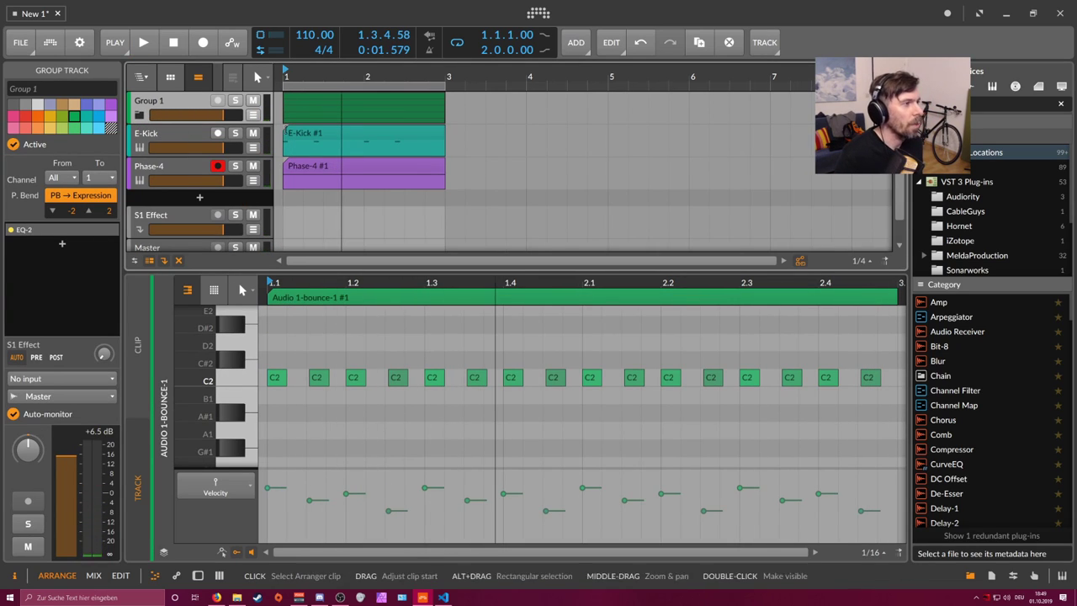
Step: Select the Phase-4 track and show its synth controls through to the filter and output section
{"action": "left_click", "coordinate": [189, 135]}
{"action": "left_click", "coordinate": [191, 178]}
{"action": "key", "text": "d"}
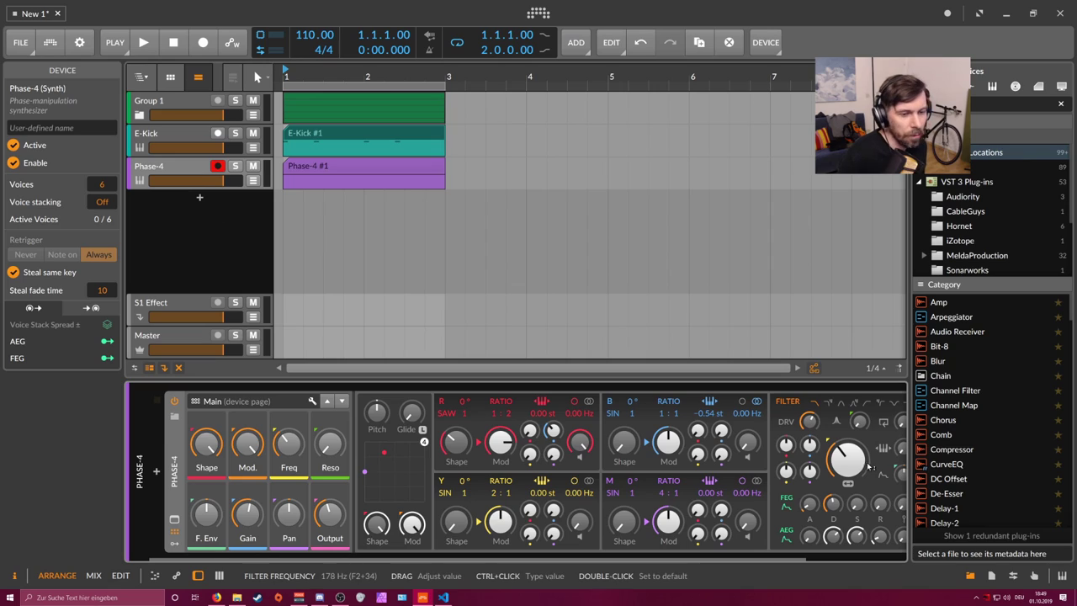
{"action": "scroll", "coordinate": [475, 552], "scroll_direction": "right", "scroll_amount": 3}
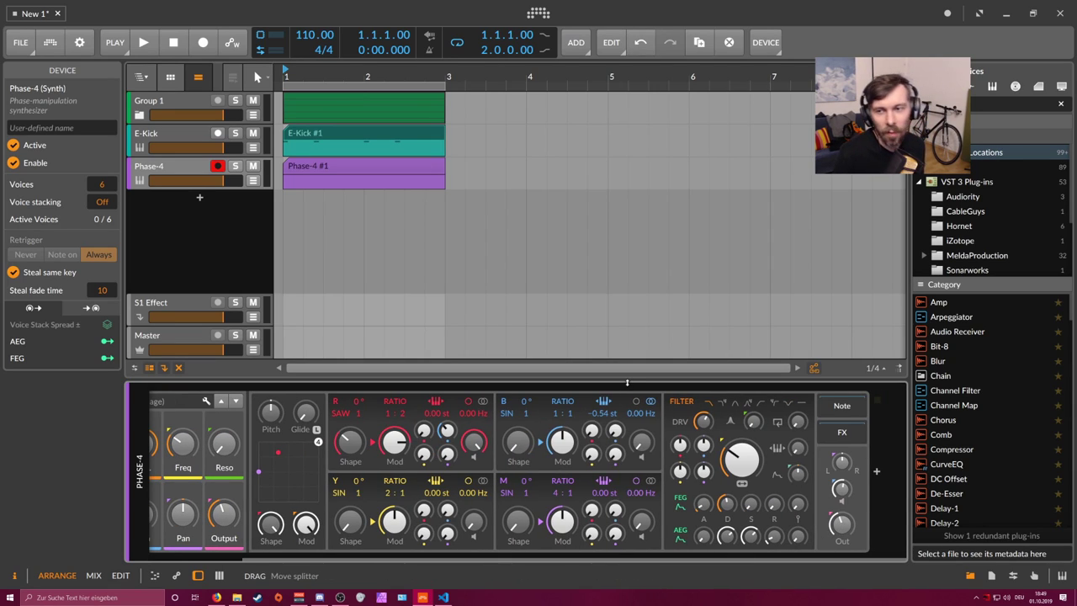
Step: Add a new audio track with the MeldaProduction MAutoPitch plug-in below the Phase-4 track
{"action": "double_click", "coordinate": [203, 206]}
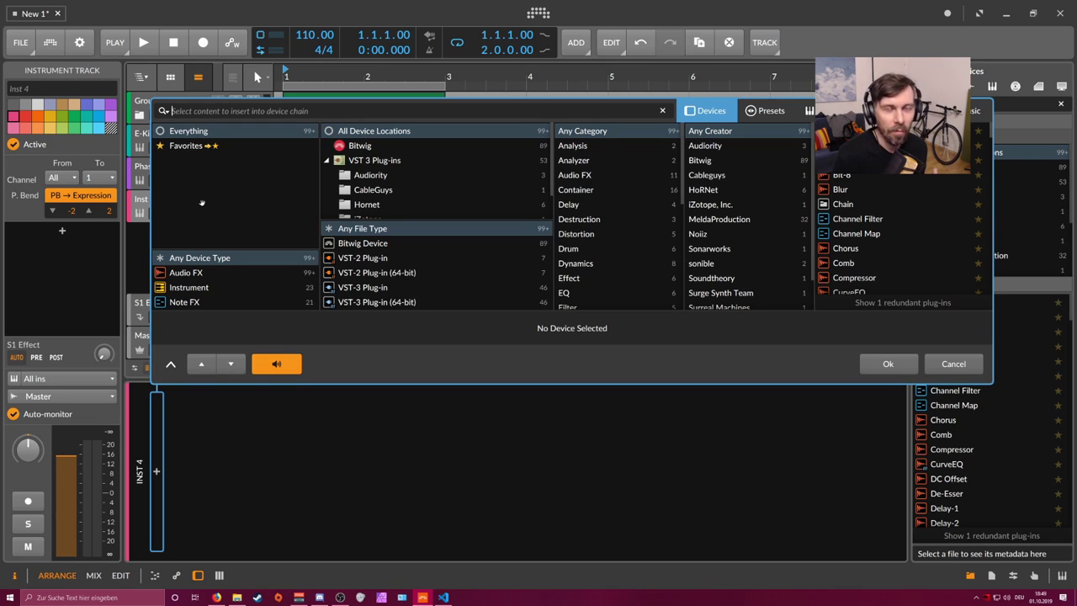
{"action": "key", "text": "Escape"}
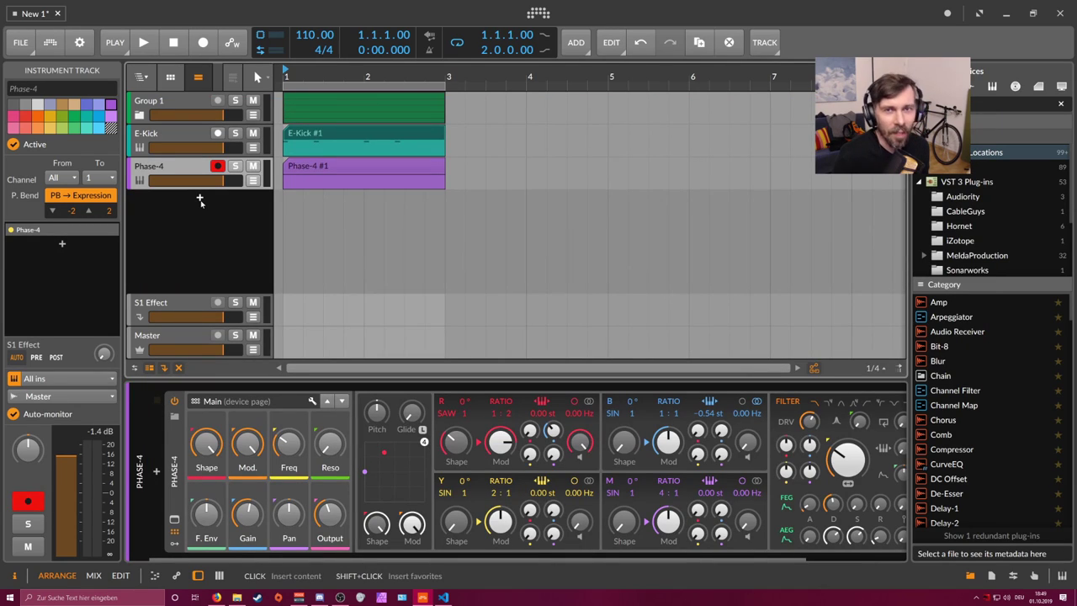
{"action": "left_click", "coordinate": [200, 202]}
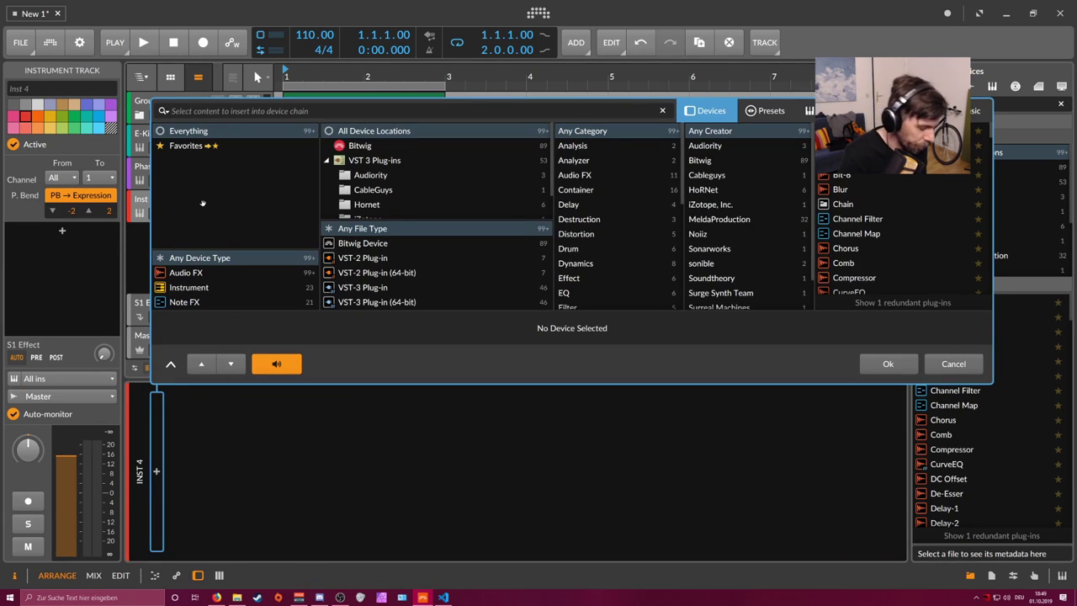
{"action": "type", "text": "melda"}
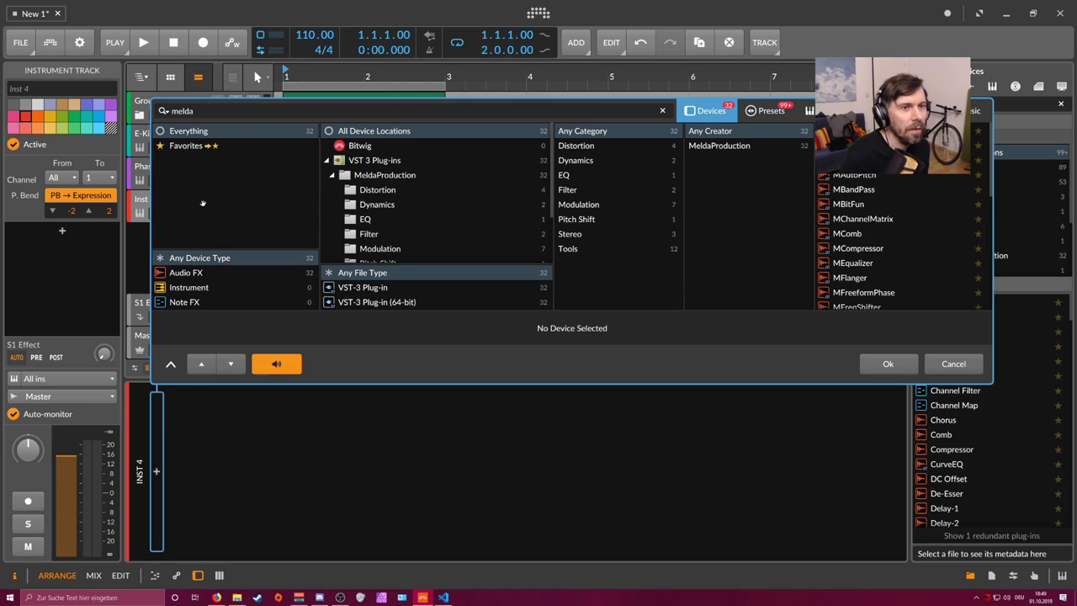
{"action": "type", "text": "u"}
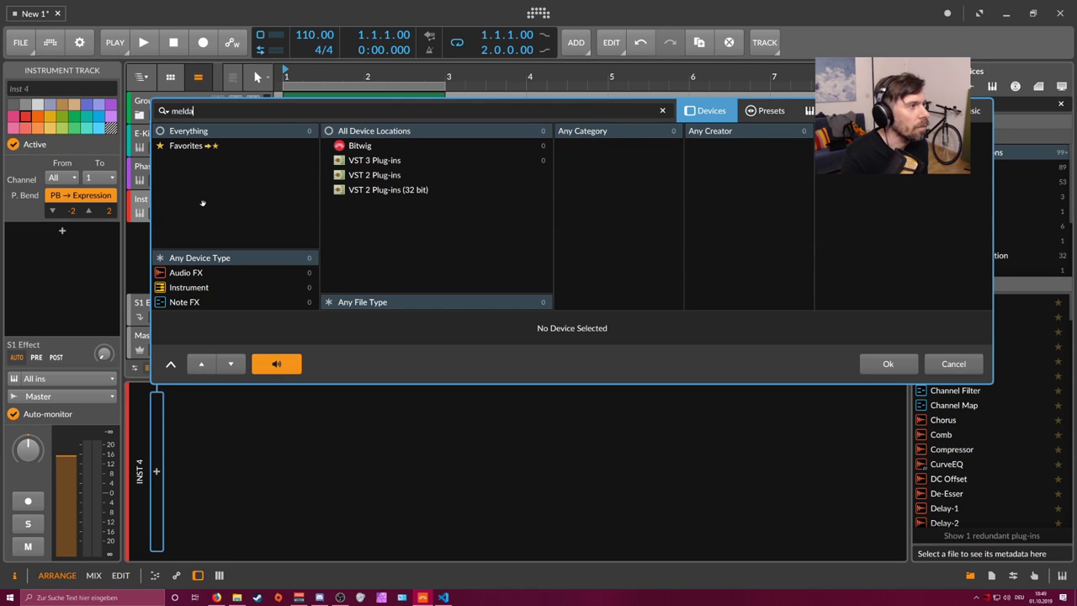
{"action": "key", "text": "BackSpace"}
{"action": "key", "text": "BackSpace"}
{"action": "key", "text": "BackSpace"}
{"action": "key", "text": "BackSpace"}
{"action": "key", "text": "BackSpace"}
{"action": "key", "text": "BackSpace"}
{"action": "type", "text": "mauto"}
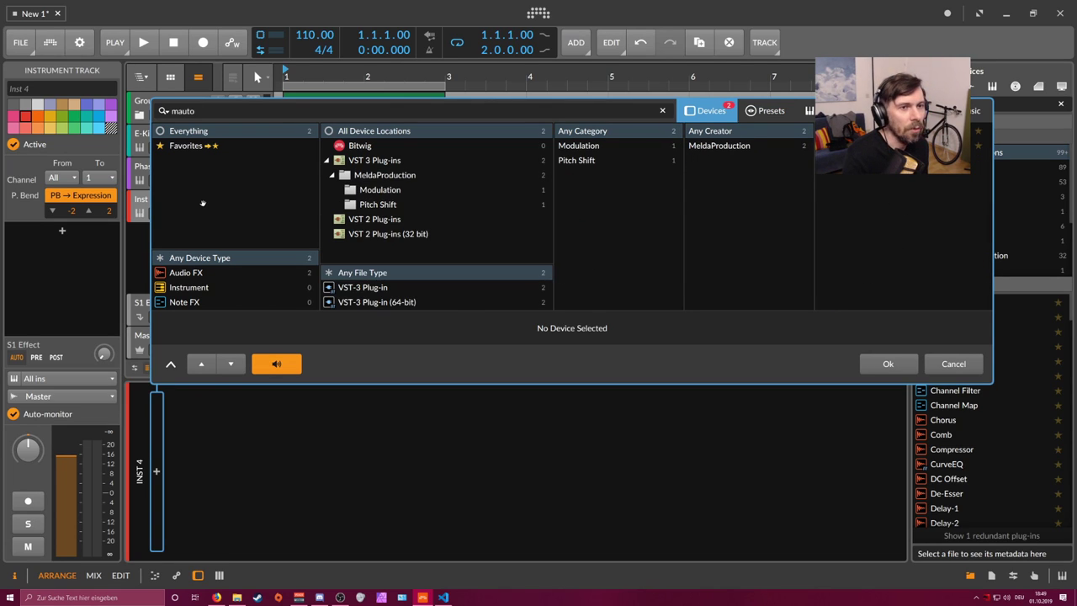
{"action": "key", "text": "Return"}
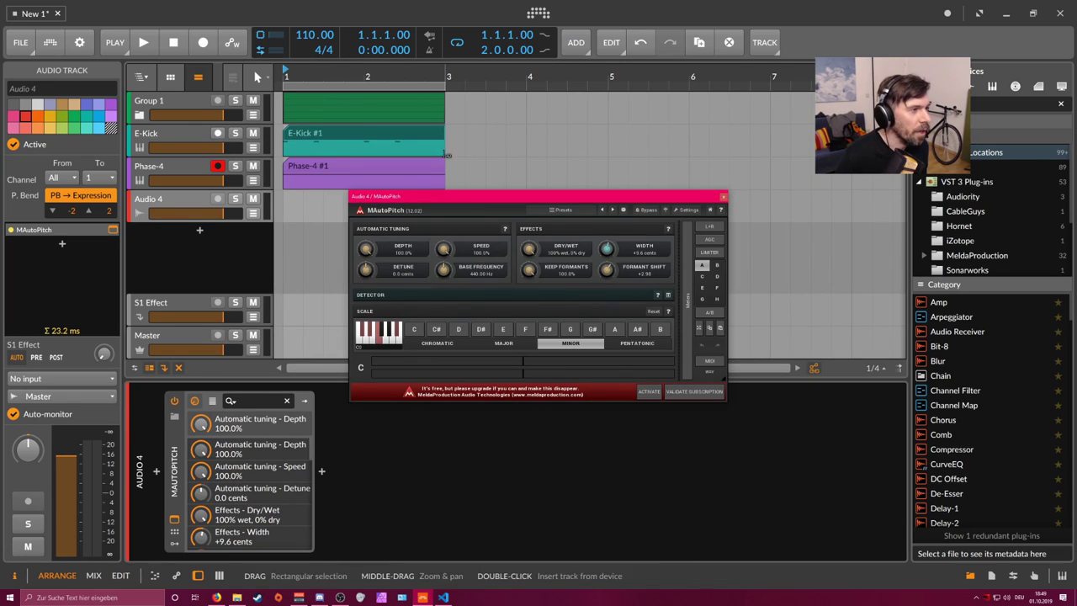
Step: Move the MAutoPitch window clear of the track headers and switch on G# in its scale
{"action": "left_click_drag", "start_coordinate": [468, 199], "coordinate": [550, 147]}
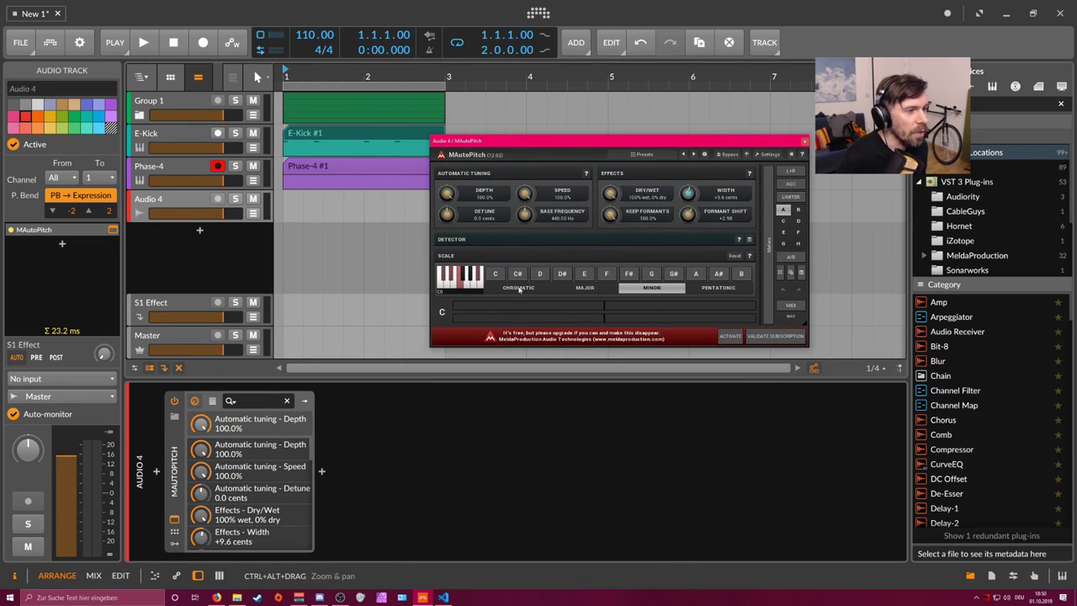
{"action": "left_click", "coordinate": [608, 278]}
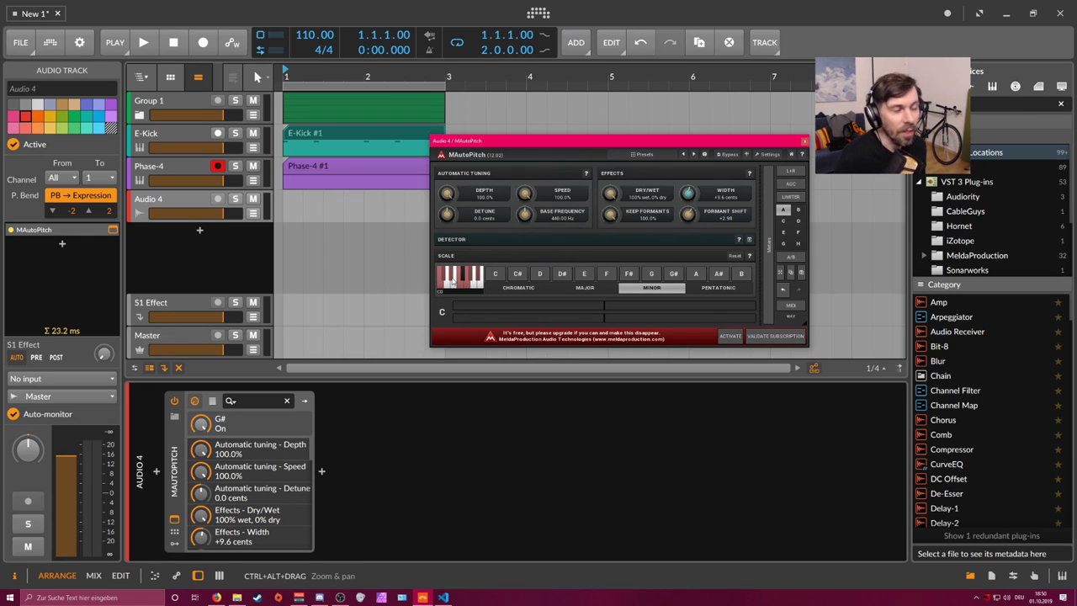
{"action": "left_click", "coordinate": [224, 242]}
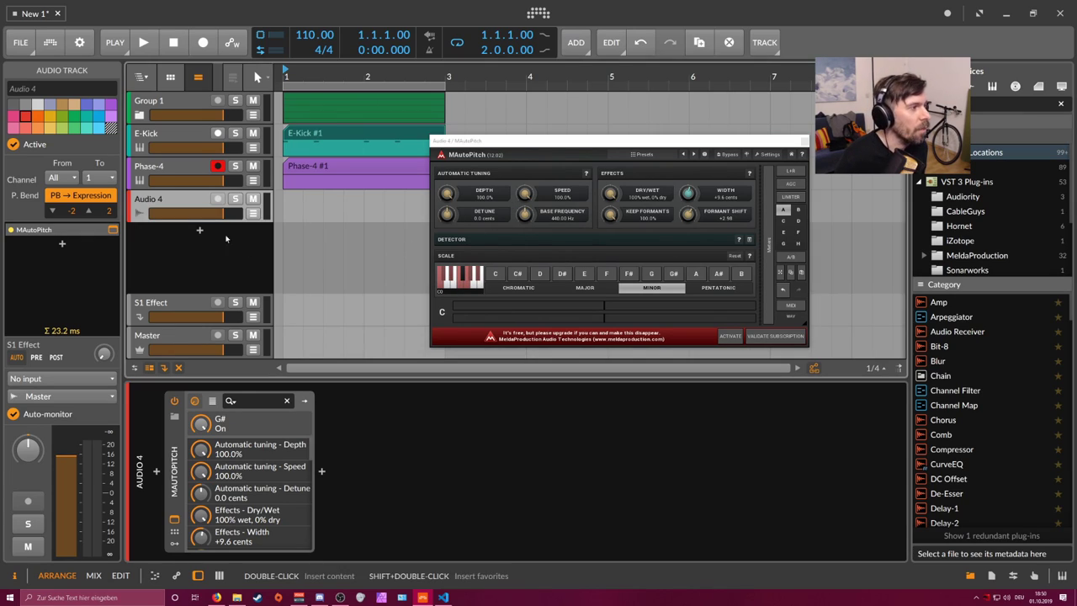
Step: Set the Audio 4 track's input to Stereo In and arm it for recording instead of Phase-4
{"action": "left_click", "coordinate": [220, 166]}
{"action": "left_click", "coordinate": [200, 199]}
{"action": "left_click", "coordinate": [59, 379]}
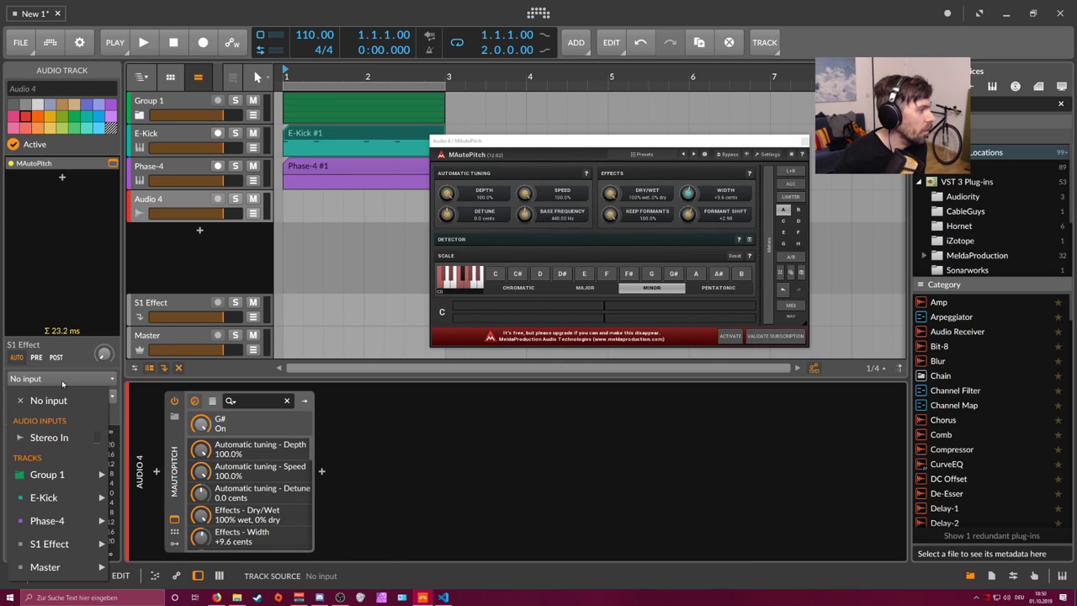
{"action": "left_click", "coordinate": [46, 371]}
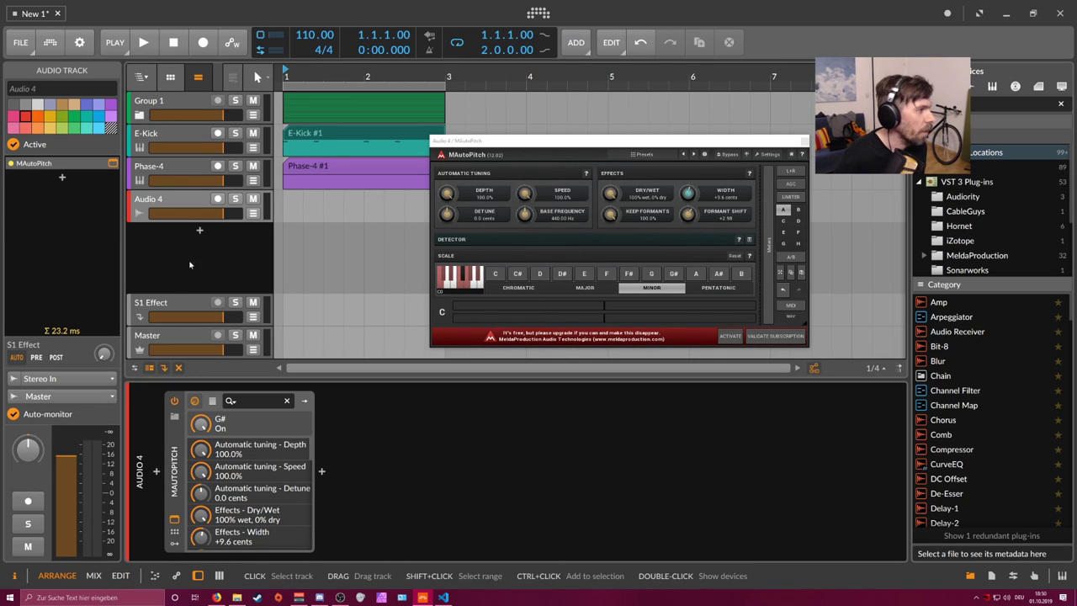
{"action": "left_click", "coordinate": [217, 199]}
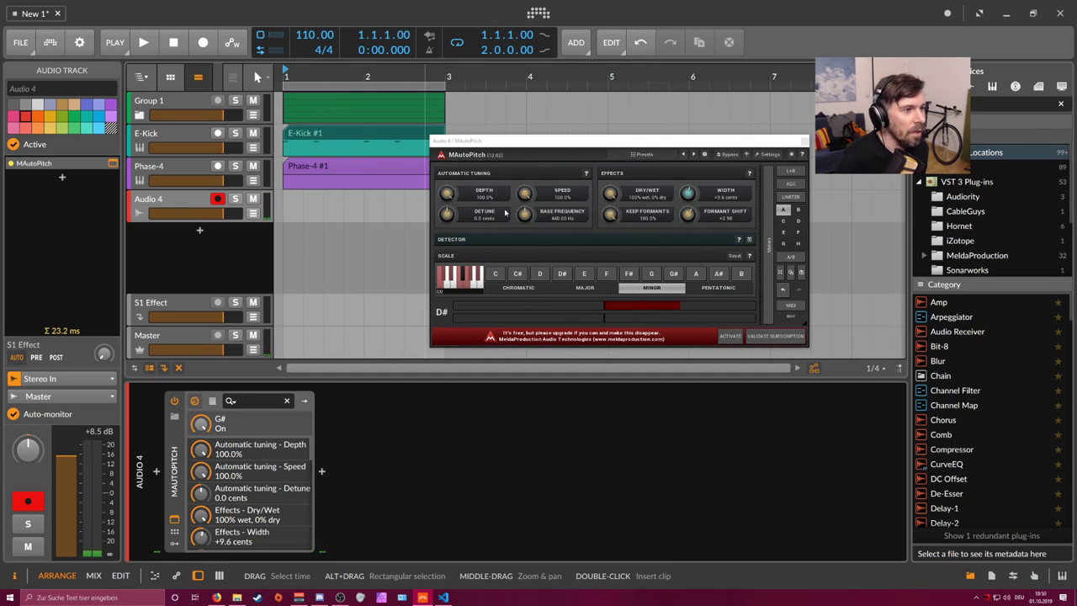
Step: Set MAutoPitch's formant shift to +2.50 and close the plug-in window
{"action": "left_click_drag", "start_coordinate": [688, 217], "coordinate": [688, 183]}
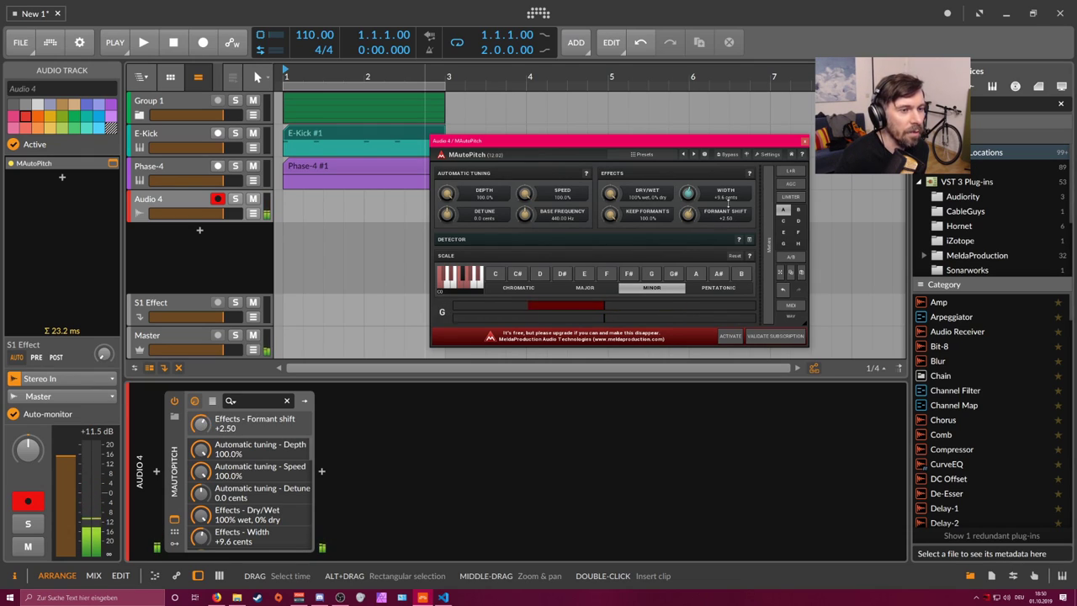
{"action": "left_click", "coordinate": [805, 142]}
{"action": "left_click", "coordinate": [194, 245]}
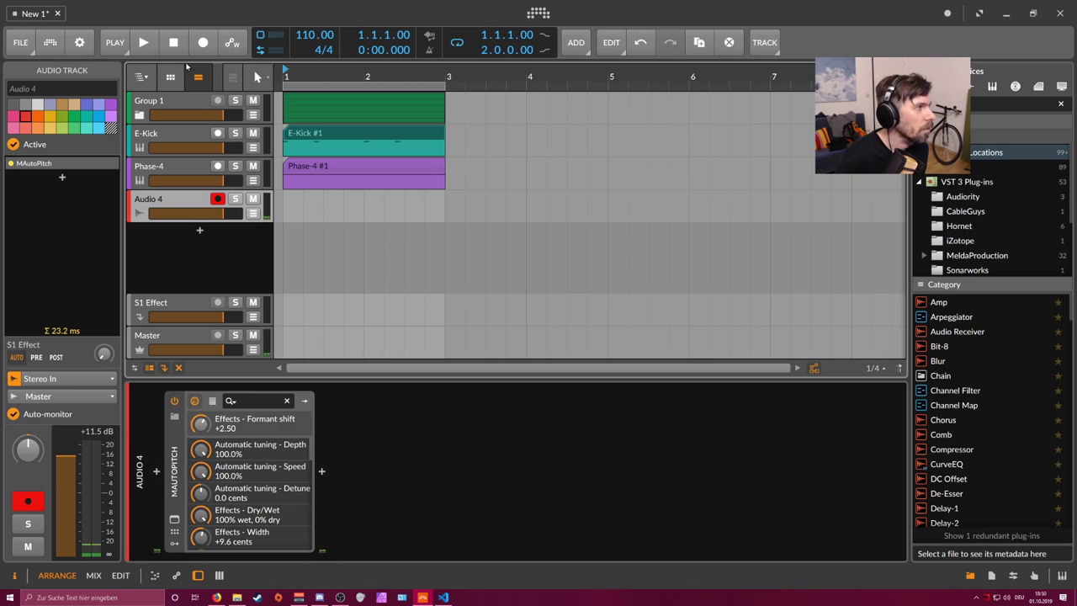
Step: Record an audio take of just under two bars on Audio 4, and disarm the track to play it back
{"action": "left_click", "coordinate": [203, 42]}
{"action": "left_click", "coordinate": [145, 43]}
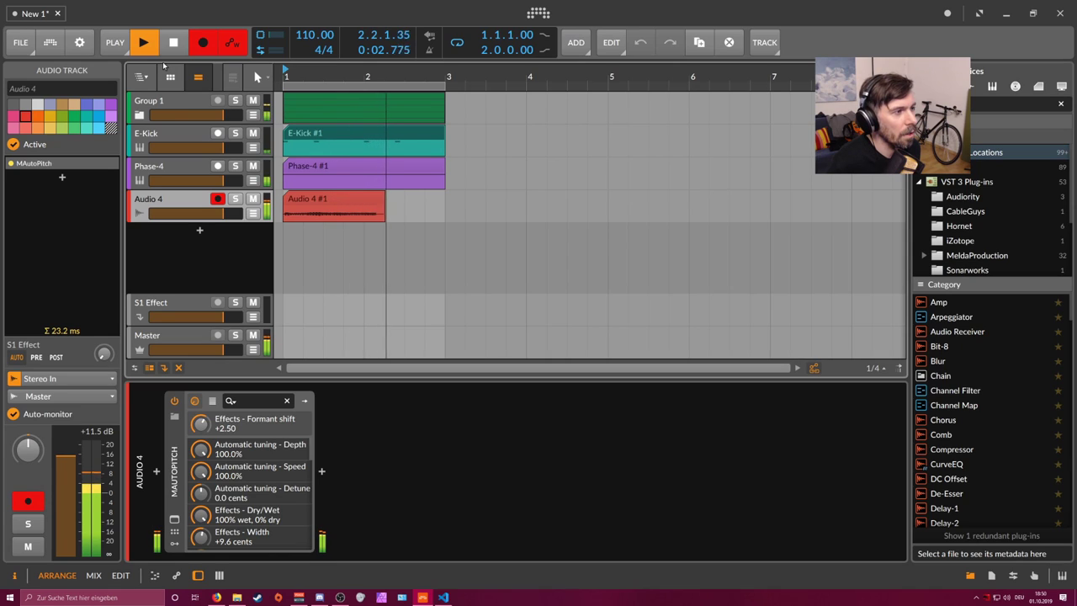
{"action": "left_click", "coordinate": [174, 42]}
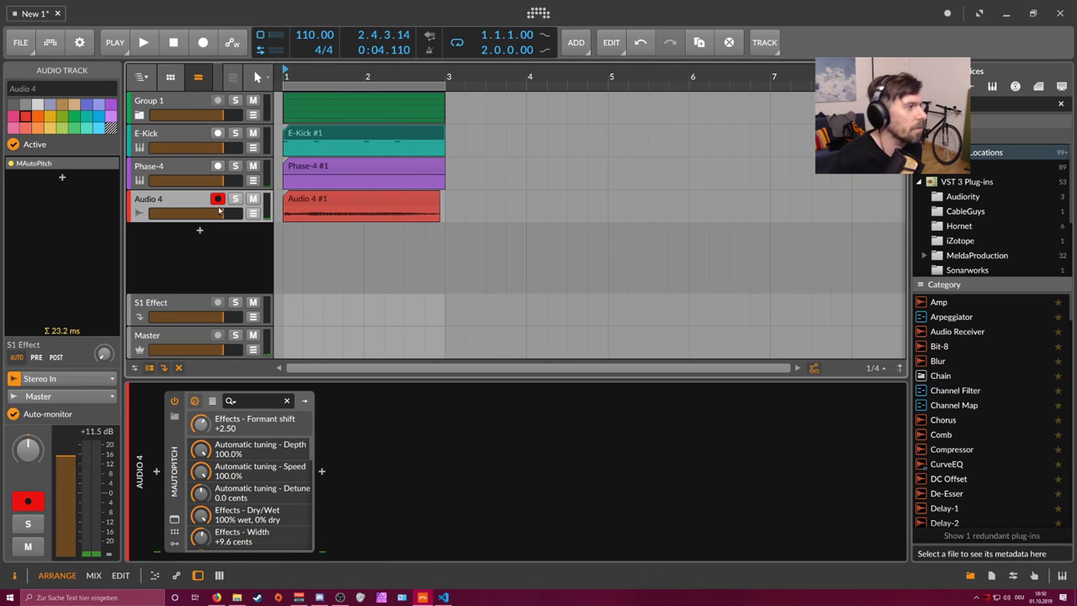
{"action": "left_click", "coordinate": [217, 198]}
{"action": "key", "text": "space"}
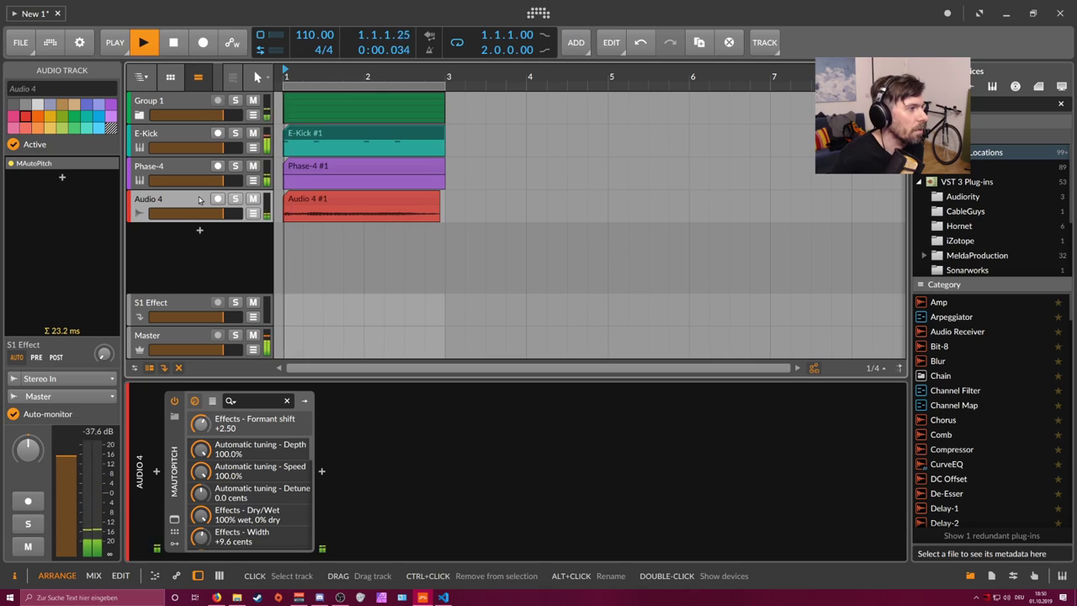
{"action": "key", "text": "space"}
Step: Bounce the Audio 4 clip into a Sampler on a new track and delete the original Audio 4 track
{"action": "left_click", "coordinate": [289, 209]}
{"action": "left_click", "coordinate": [199, 230]}
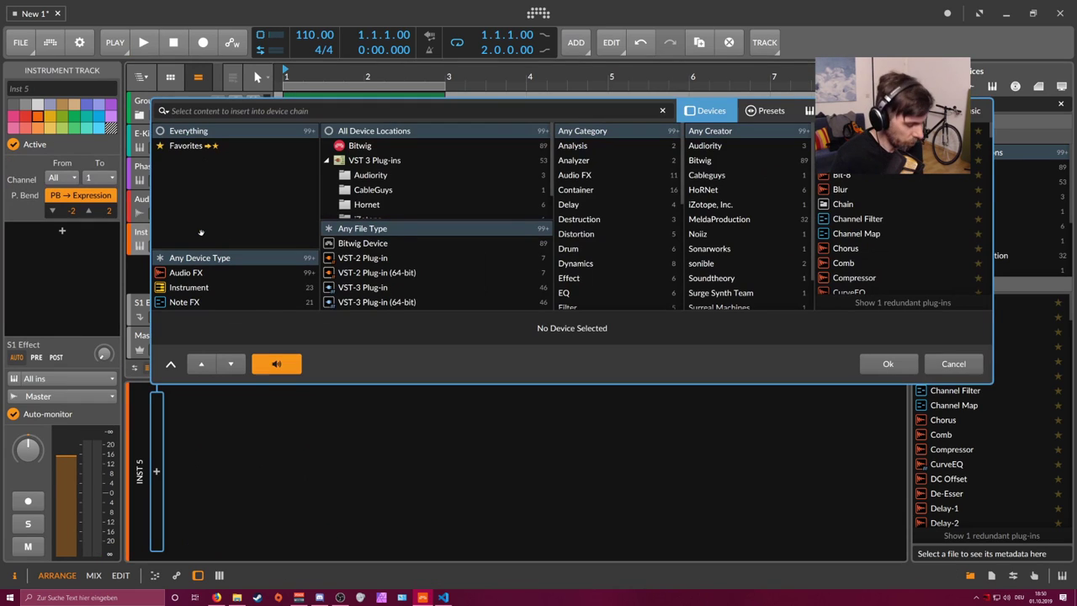
{"action": "type", "text": "sampler"}
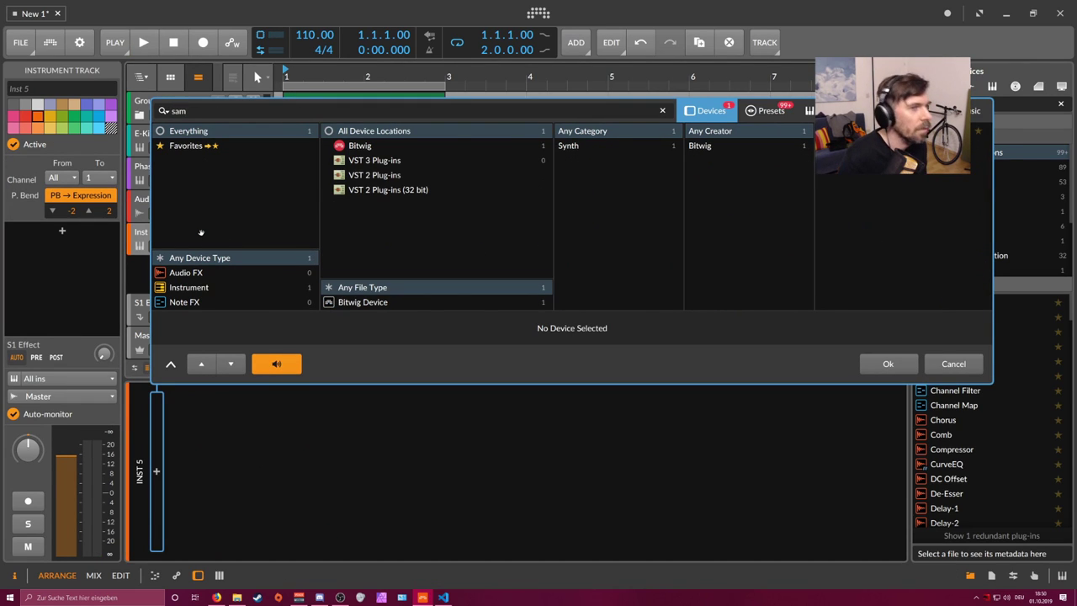
{"action": "key", "text": "Return"}
{"action": "left_click_drag", "start_coordinate": [306, 200], "coordinate": [366, 434]}
{"action": "left_click", "coordinate": [202, 201]}
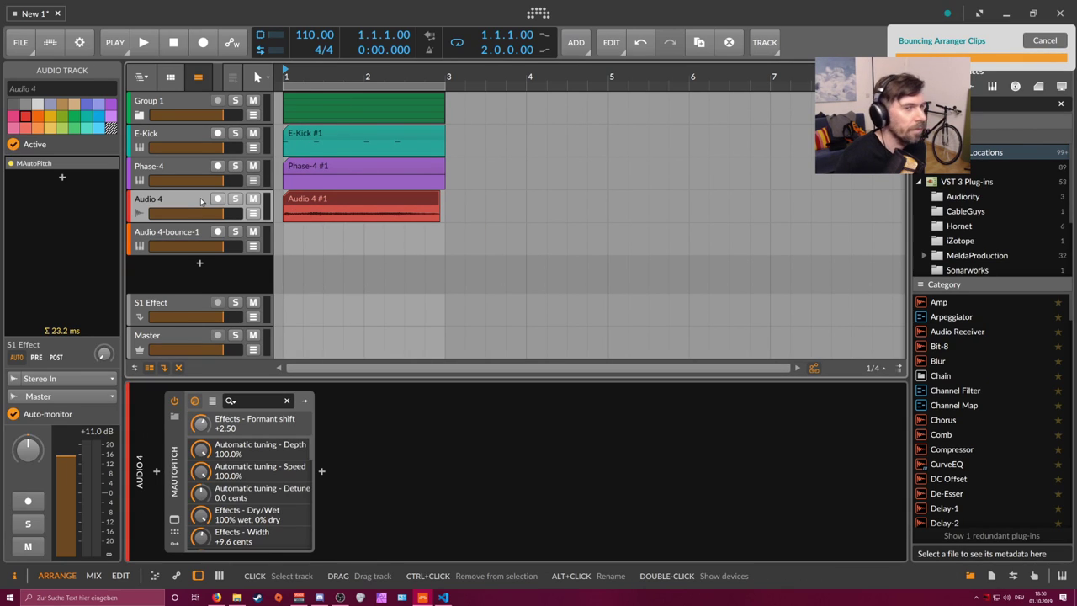
{"action": "key", "text": "Delete"}
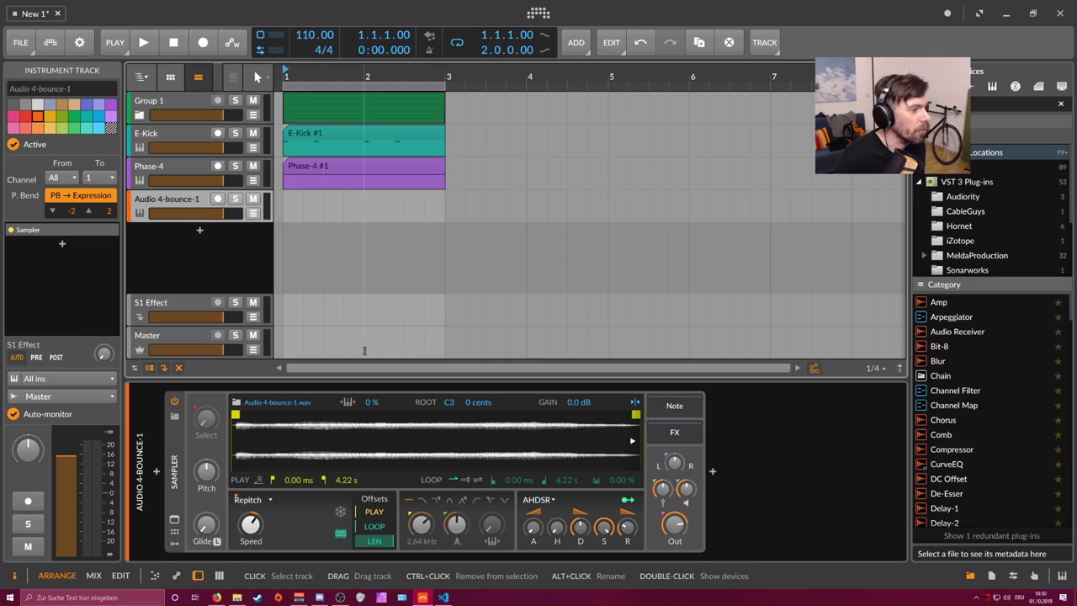
Step: With the sampler track armed, trim the sample's play range to 262–735 ms and set its root to D#2, 45 cents, with 100% keytracking
{"action": "left_click_drag", "start_coordinate": [236, 415], "coordinate": [252, 415]}
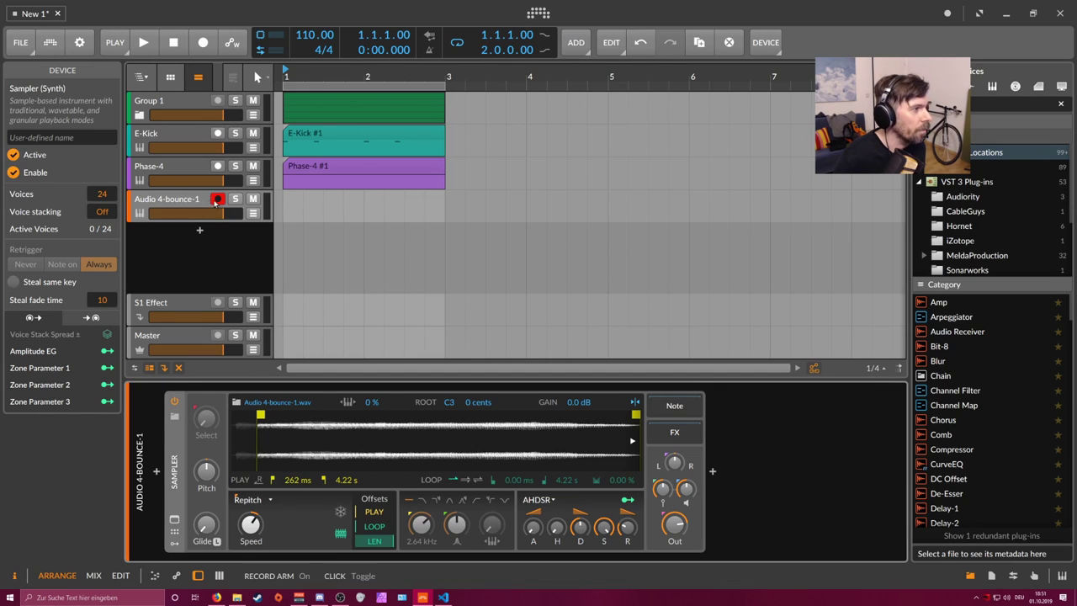
{"action": "left_click", "coordinate": [217, 199]}
{"action": "mouse_move", "coordinate": [635, 417]}
{"action": "left_mouse_down"}
{"action": "mouse_move", "coordinate": [281, 421]}
{"action": "mouse_move", "coordinate": [309, 424]}
{"action": "mouse_move", "coordinate": [282, 448]}
{"action": "mouse_move", "coordinate": [333, 435]}
{"action": "left_mouse_up"}
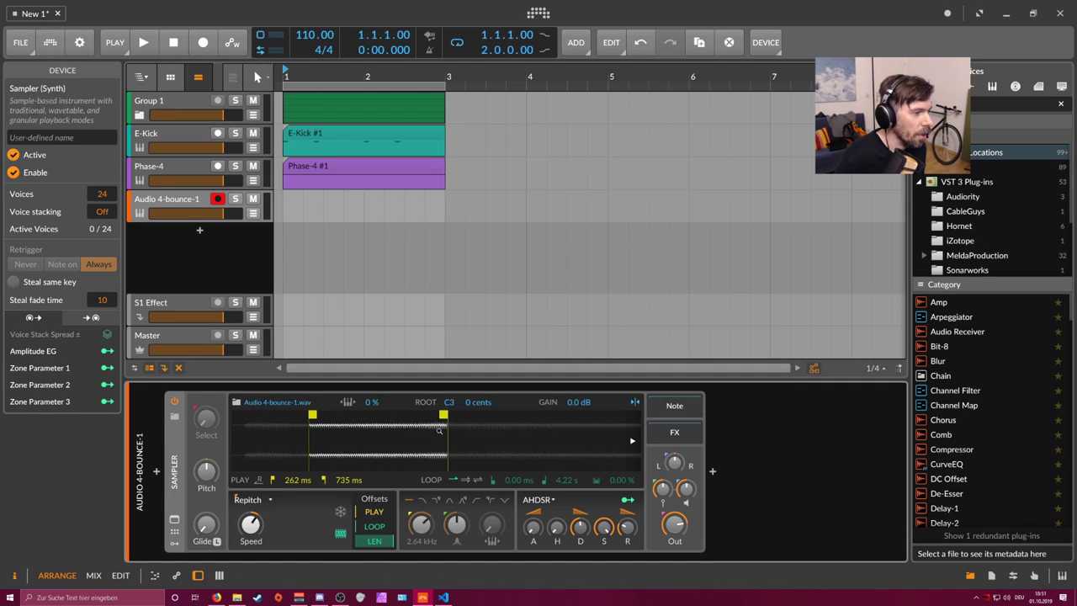
{"action": "right_click", "coordinate": [360, 443]}
{"action": "left_click", "coordinate": [404, 530]}
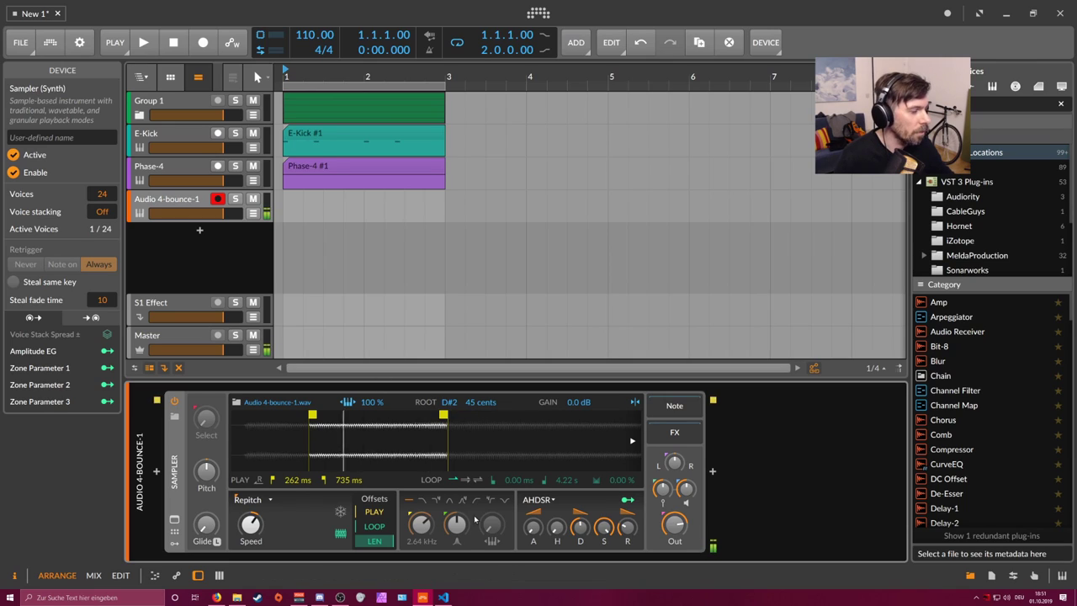
Step: Switch the Sampler's playback mode to Textures and set its speed to 0%
{"action": "left_click", "coordinate": [252, 499]}
{"action": "left_click", "coordinate": [253, 545]}
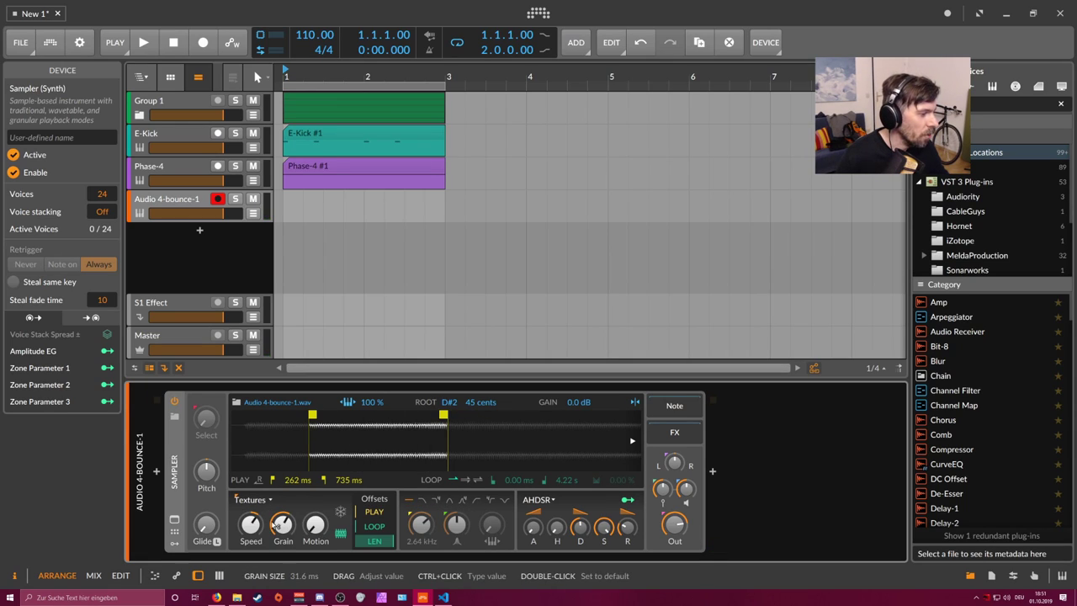
{"action": "left_click_drag", "start_coordinate": [251, 525], "coordinate": [263, 526]}
{"action": "left_click", "coordinate": [251, 525], "text": "ctrl"}
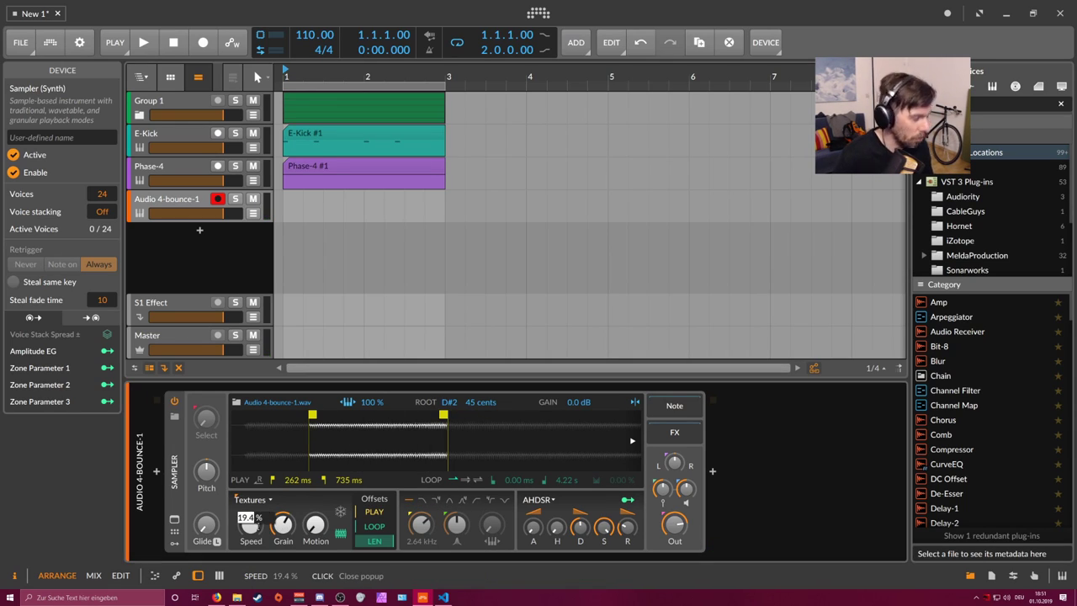
{"action": "type", "text": "0"}
{"action": "key", "text": "Return"}
Step: Raise the Sampler's grain size close to its maximum and its playhead motion to about 53%
{"action": "left_click_drag", "start_coordinate": [282, 527], "coordinate": [277, 466]}
{"action": "left_click_drag", "start_coordinate": [314, 527], "coordinate": [314, 481]}
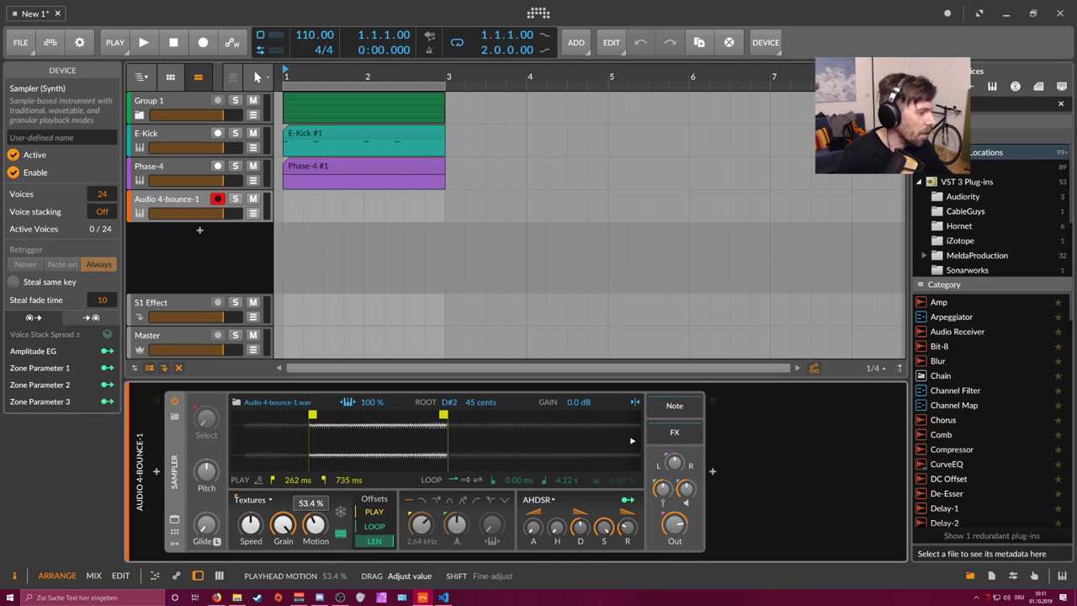
{"action": "left_click_drag", "start_coordinate": [314, 524], "coordinate": [339, 532]}
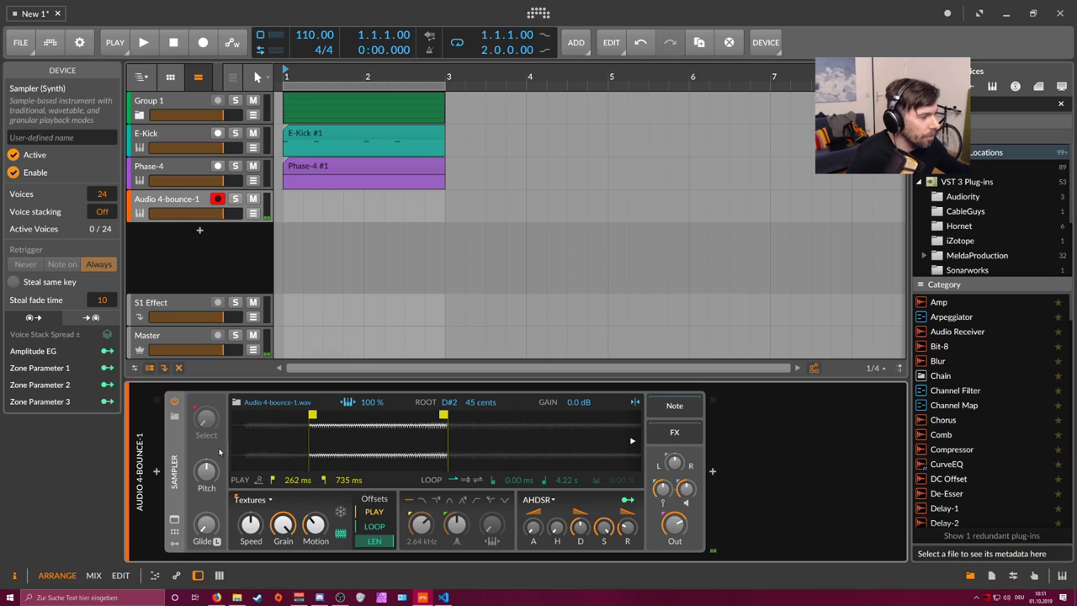
Step: Lengthen the Sampler's amplitude envelope with a release of about 510 ms and a slower attack
{"action": "left_click_drag", "start_coordinate": [627, 528], "coordinate": [627, 506]}
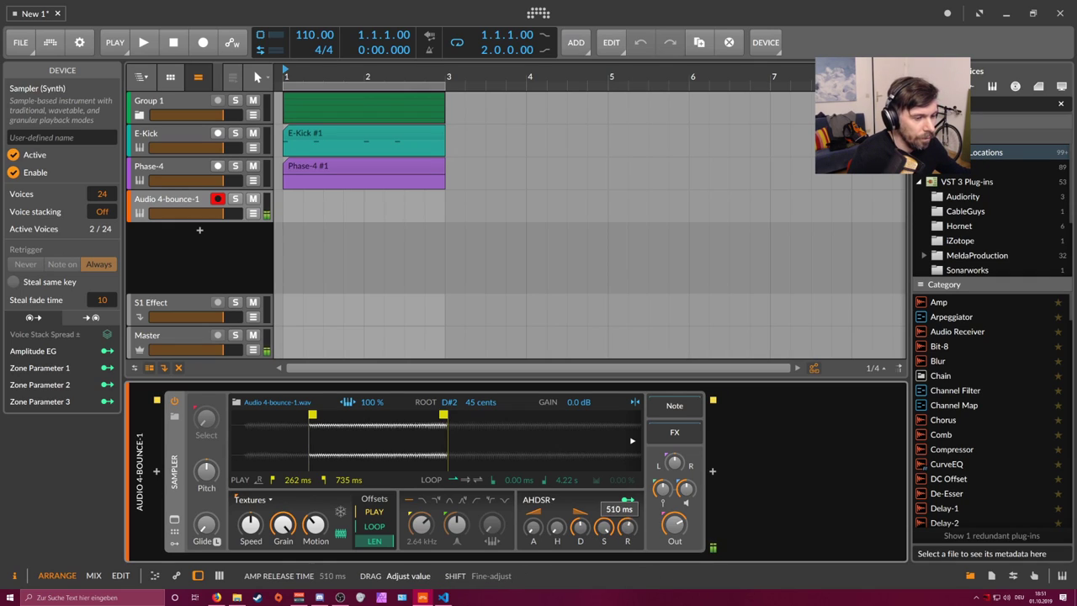
{"action": "left_click_drag", "start_coordinate": [533, 527], "coordinate": [533, 512]}
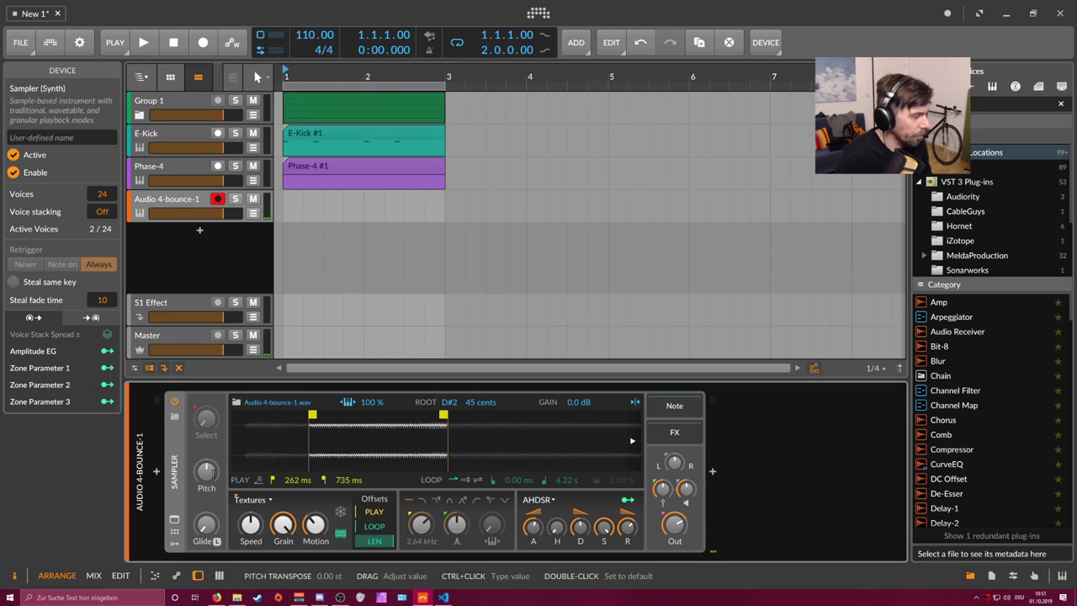
Step: Transpose the Sampler's pitch to -12 semitones
{"action": "left_click", "coordinate": [206, 472]}
{"action": "type", "text": "-12"}
{"action": "key", "text": "Return"}
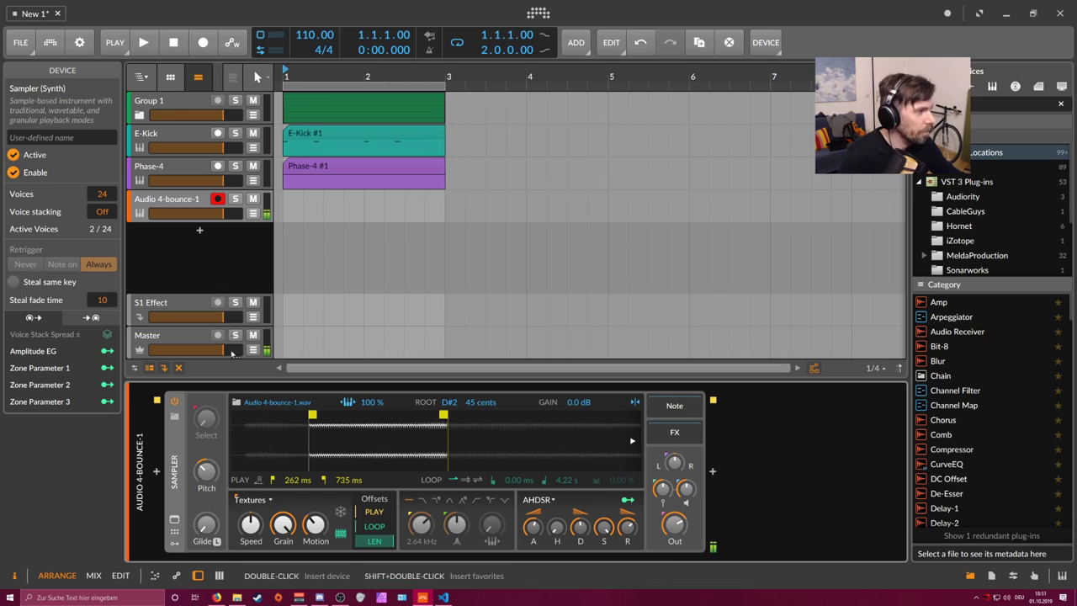
Step: Wrap the Sampler in an Instrument Layer container and select its sampler layer
{"action": "key", "text": "ctrl+g"}
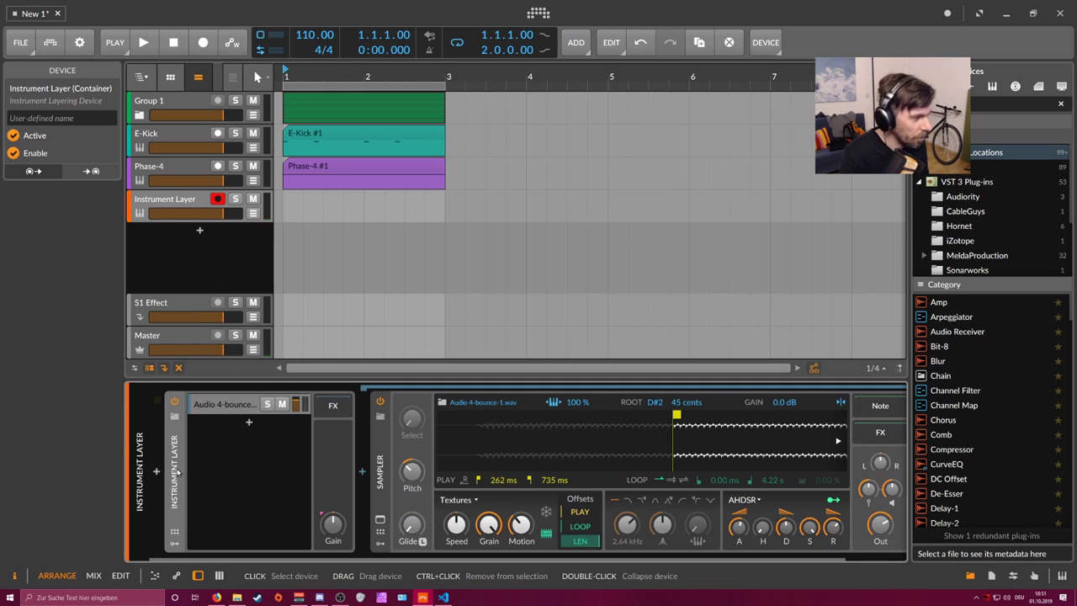
{"action": "left_click", "coordinate": [226, 406]}
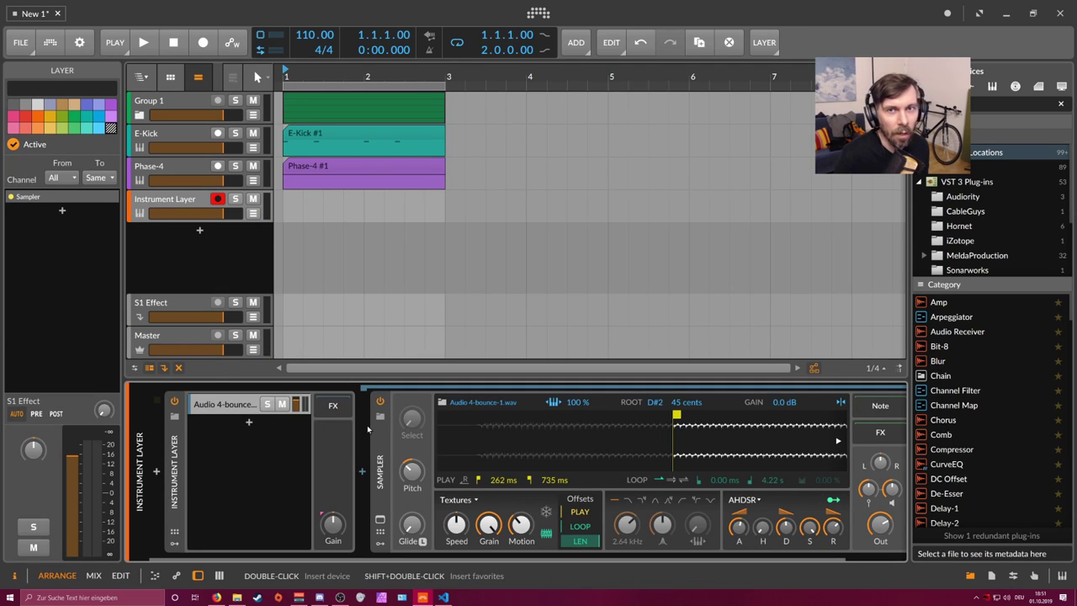
{"action": "mouse_move", "coordinate": [524, 558]}
{"action": "left_mouse_down"}
{"action": "mouse_move", "coordinate": [581, 556]}
{"action": "mouse_move", "coordinate": [515, 556]}
{"action": "left_mouse_up"}
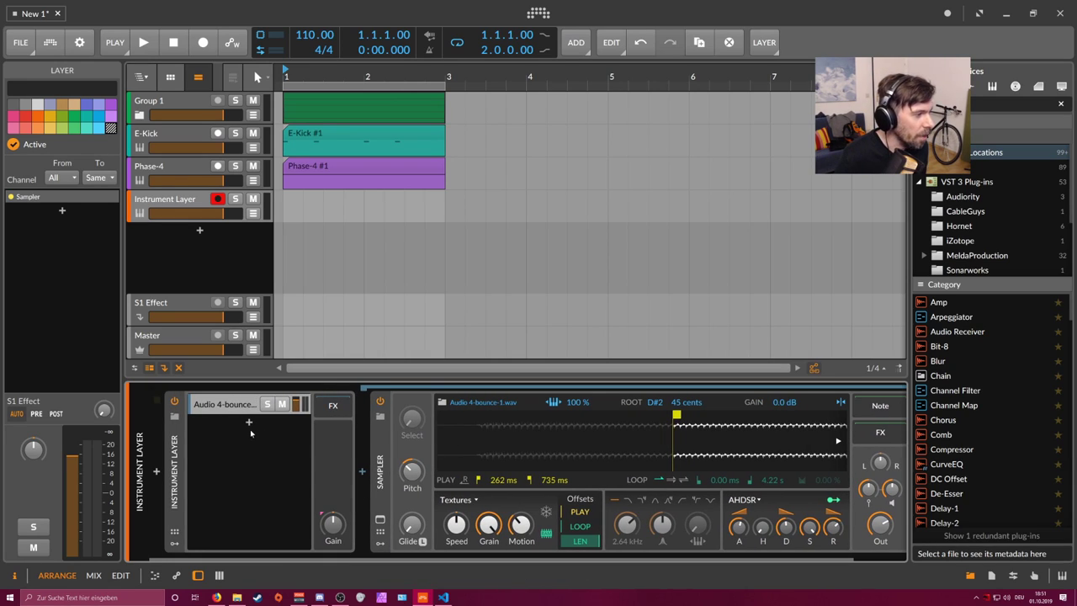
Step: Add a second layer to the Instrument Layer and insert a Polysynth into it
{"action": "left_click", "coordinate": [248, 424]}
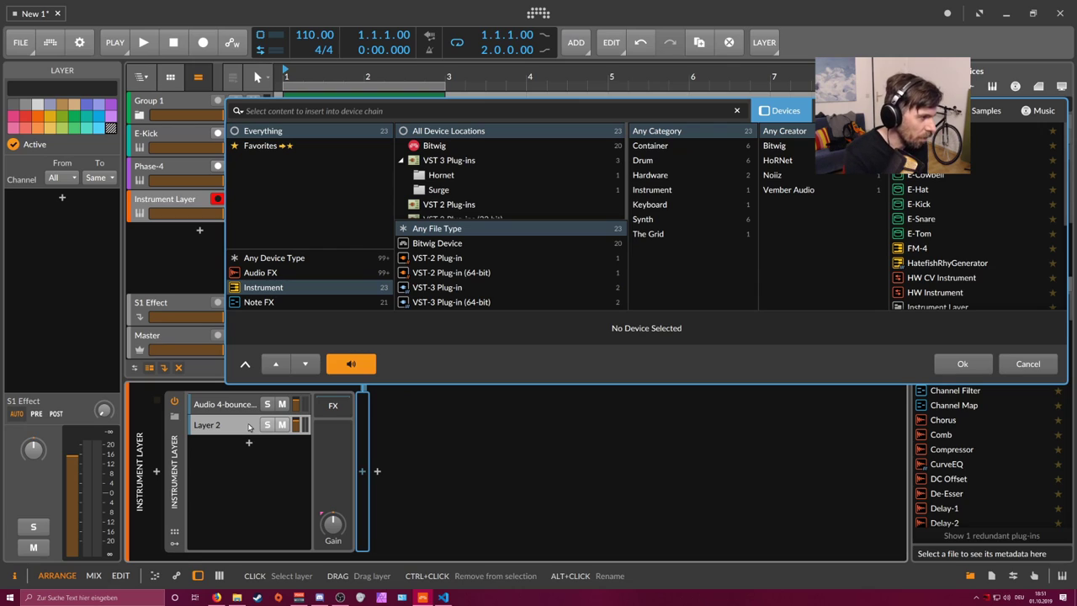
{"action": "key", "text": "space"}
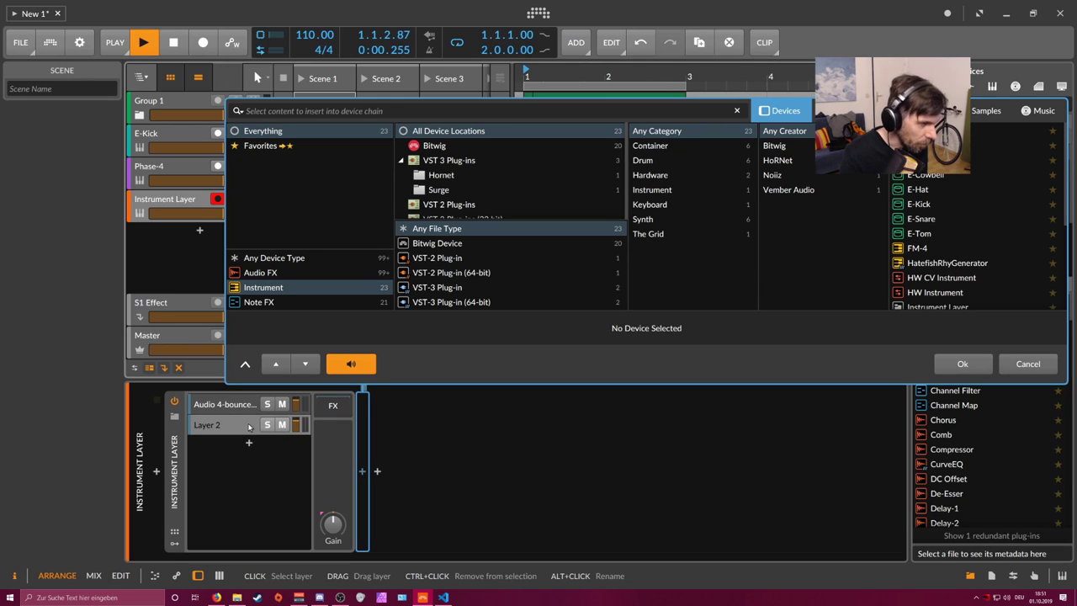
{"action": "left_click", "coordinate": [274, 446]}
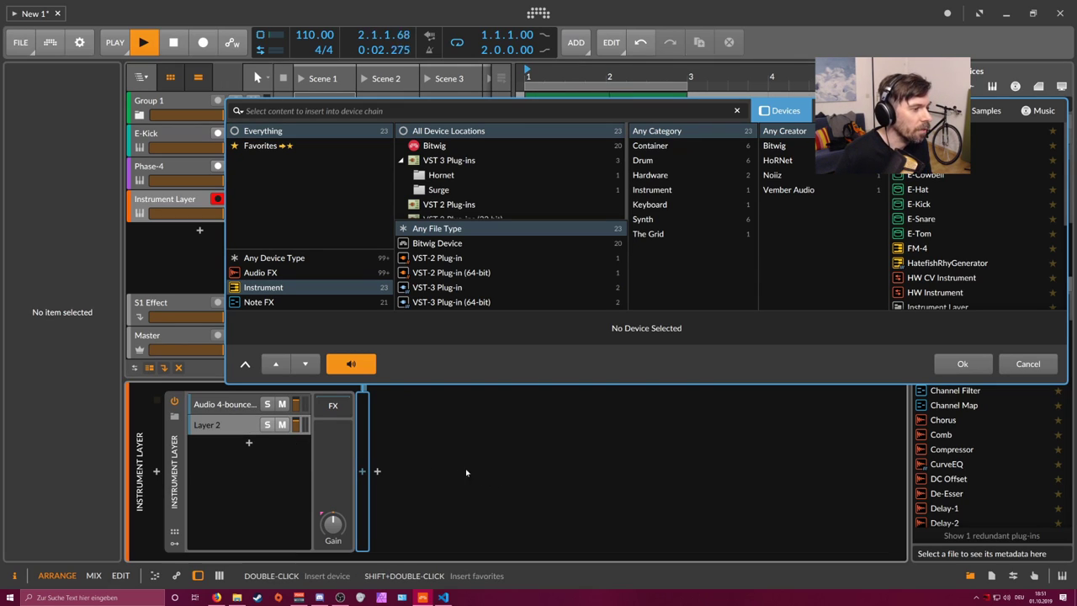
{"action": "left_click", "coordinate": [252, 430]}
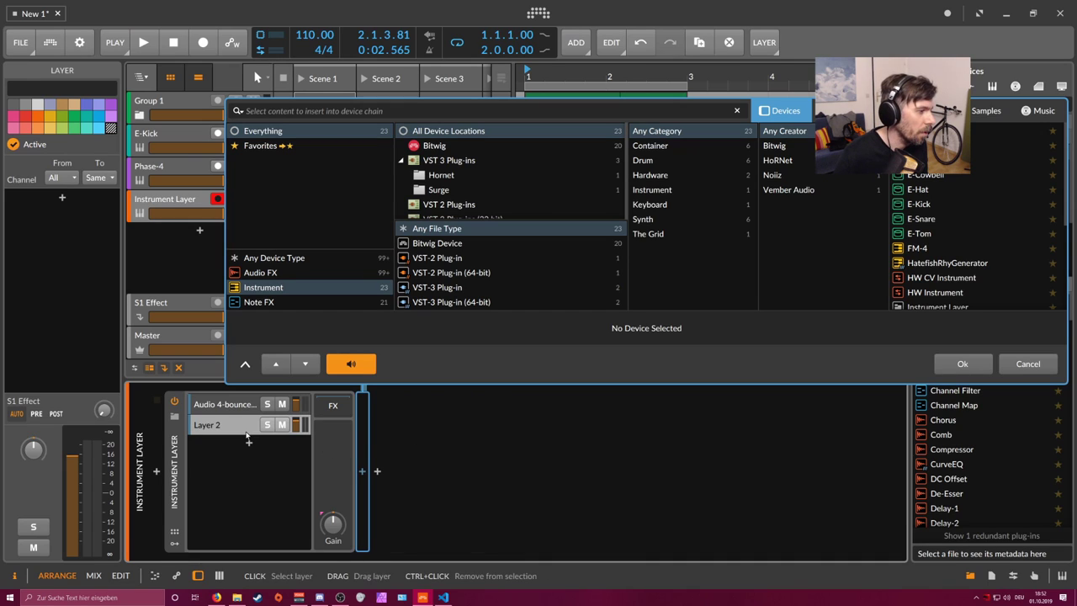
{"action": "left_click", "coordinate": [554, 112]}
{"action": "type", "text": "polysynth"}
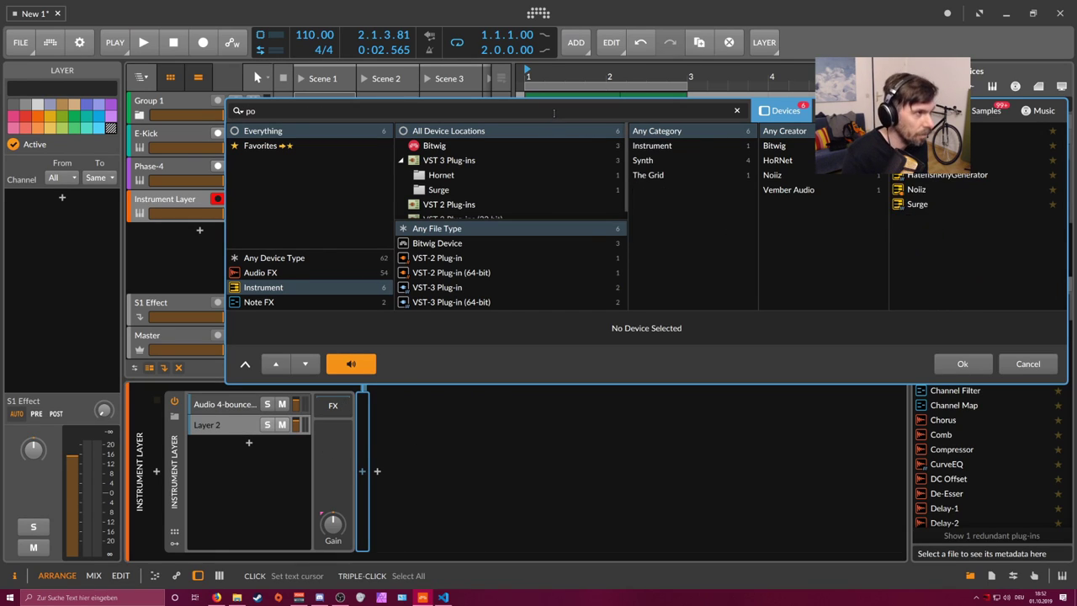
{"action": "key", "text": "Return"}
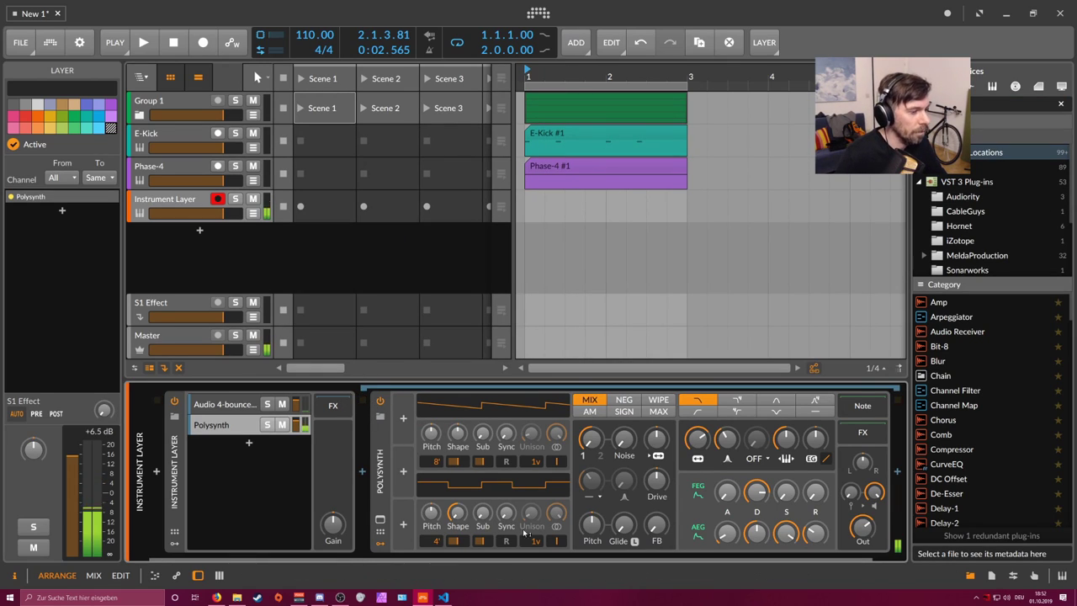
Step: Lower the Polysynth's output to about -26.5 dB and balance it by ear against the sampler layer
{"action": "mouse_move", "coordinate": [862, 527]}
{"action": "left_mouse_down"}
{"action": "mouse_move", "coordinate": [863, 563]}
{"action": "mouse_move", "coordinate": [866, 523]}
{"action": "left_mouse_up"}
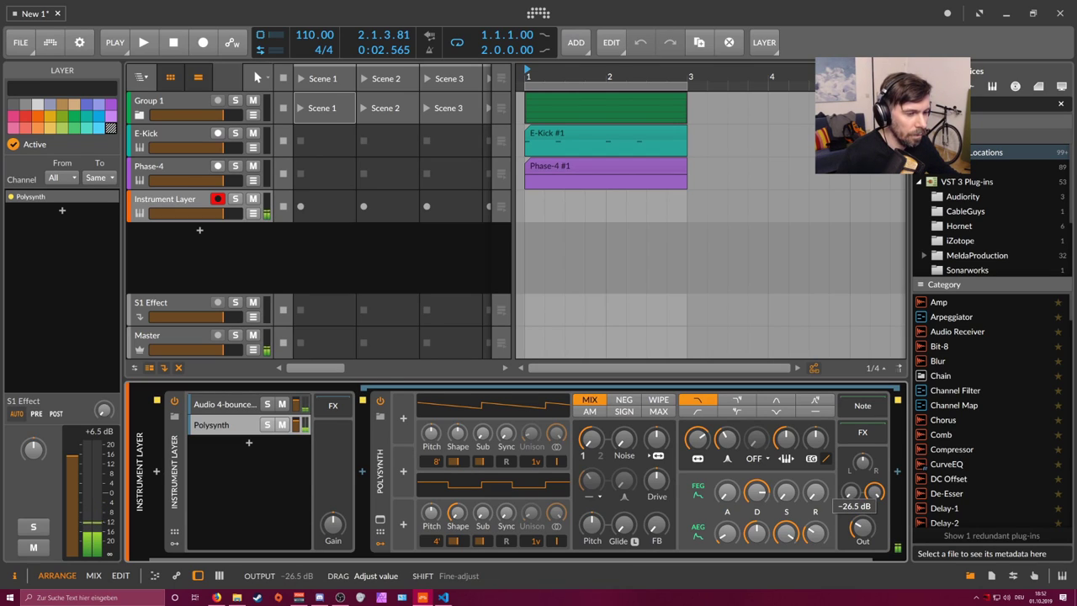
{"action": "left_click_drag", "start_coordinate": [863, 528], "coordinate": [863, 532]}
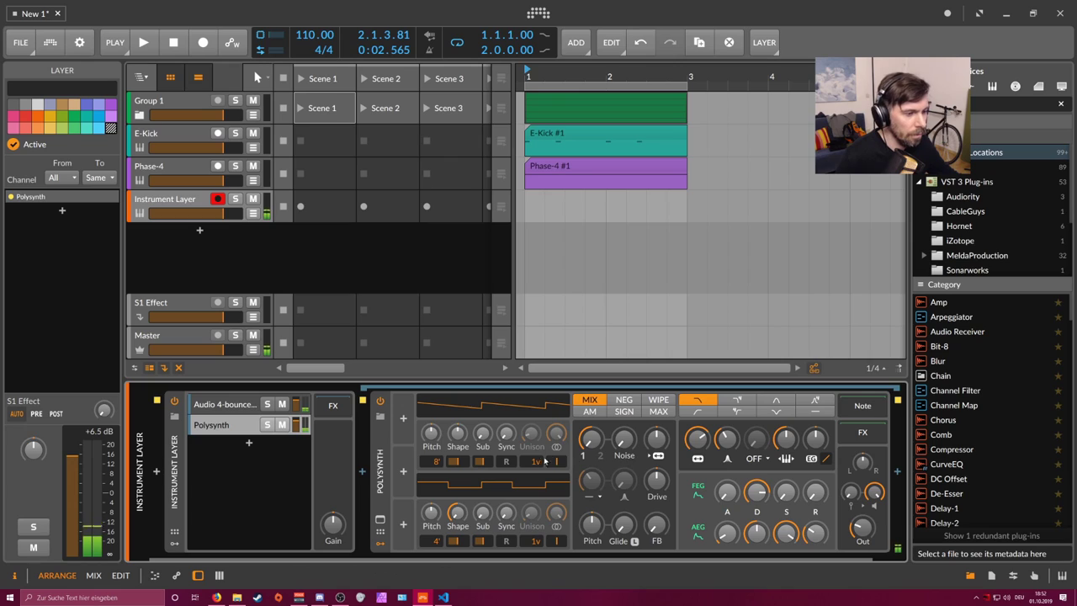
{"action": "left_click", "coordinate": [247, 406]}
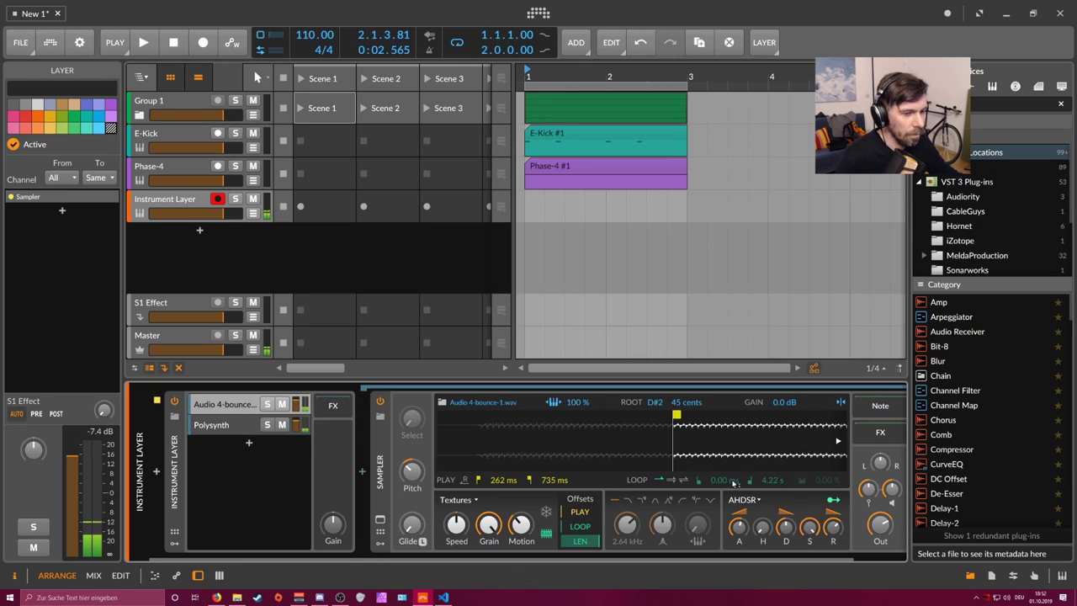
{"action": "left_click_drag", "start_coordinate": [880, 463], "coordinate": [880, 458]}
{"action": "left_click", "coordinate": [211, 425]}
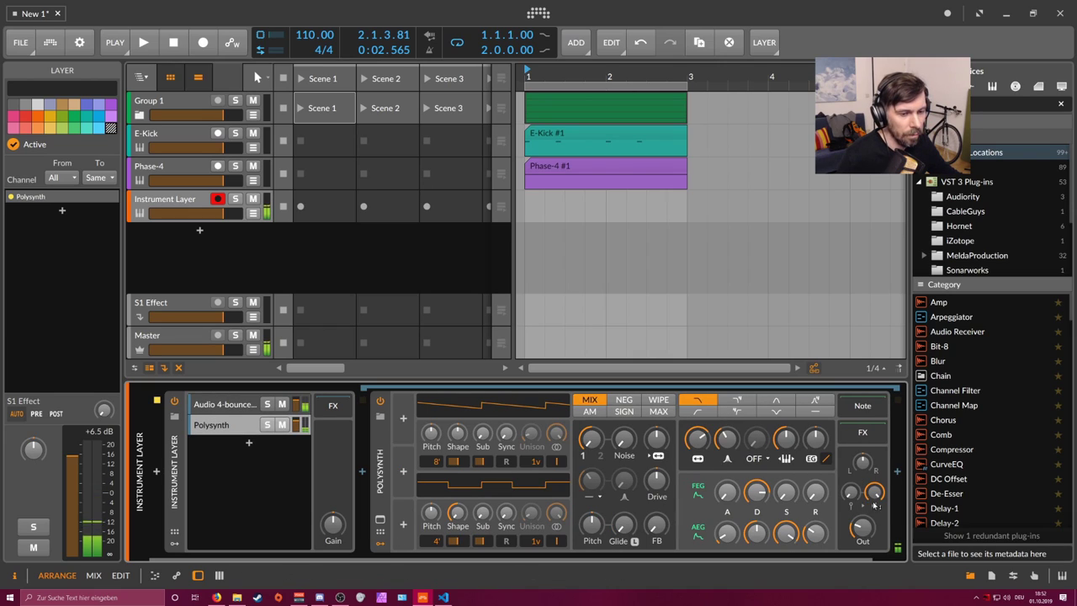
{"action": "left_click_drag", "start_coordinate": [864, 530], "coordinate": [865, 530]}
Step: Shape the Polysynth with 9 unison voices on the first oscillator, a different low-pass filter type and an output of about -20.5 dB
{"action": "left_click_drag", "start_coordinate": [536, 462], "coordinate": [532, 433]}
{"action": "left_click_drag", "start_coordinate": [725, 440], "coordinate": [708, 443]}
{"action": "left_click", "coordinate": [737, 400]}
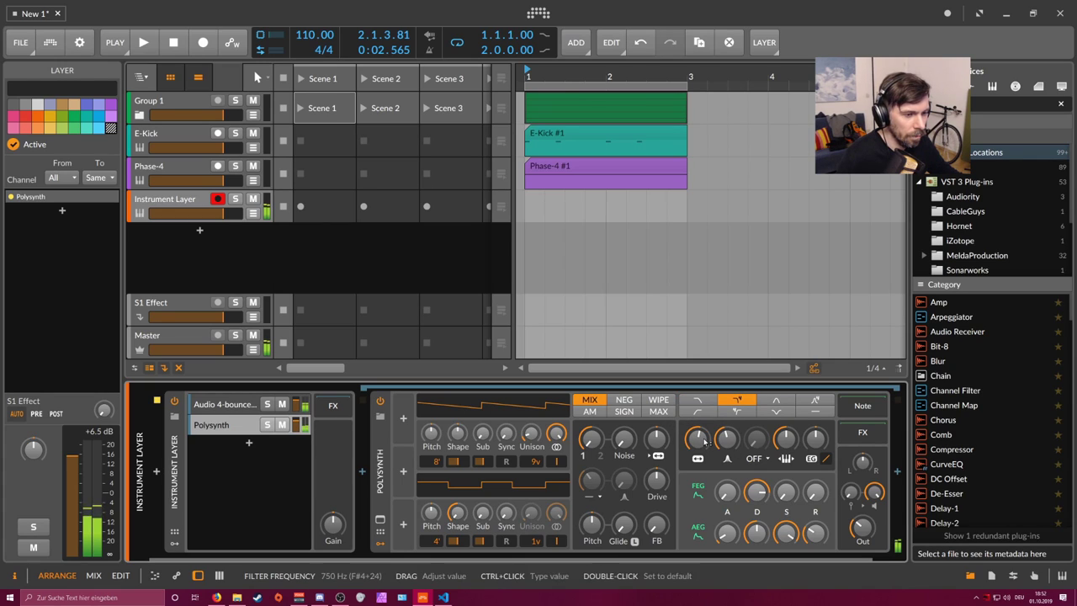
{"action": "left_click_drag", "start_coordinate": [862, 525], "coordinate": [816, 505]}
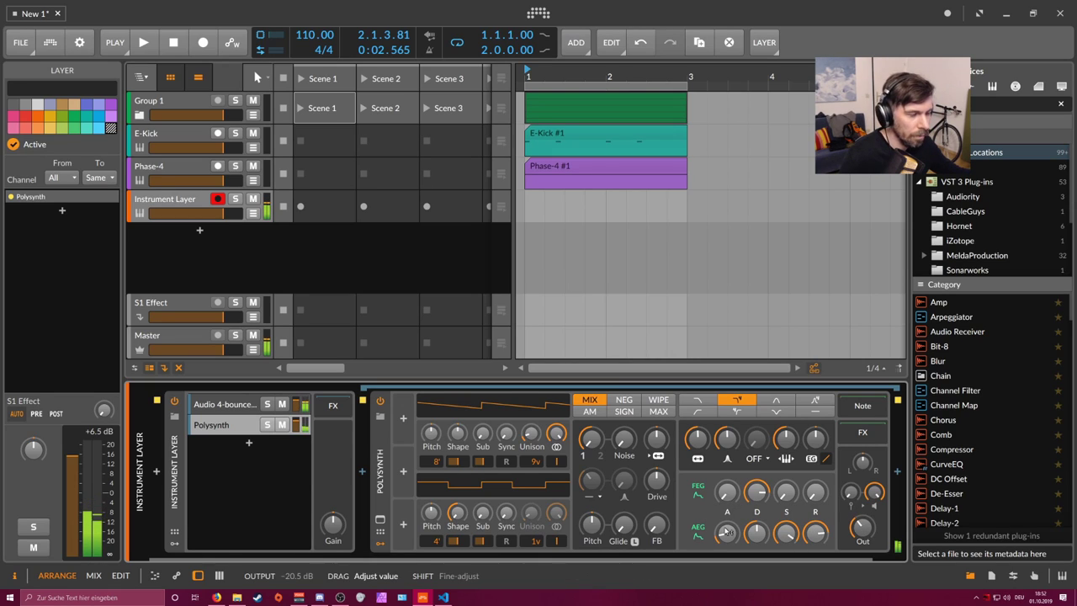
Step: Set the Sampler's playhead motion to about 88.5% and freeze its playhead at a position offset of about 71.1%
{"action": "left_click", "coordinate": [249, 408]}
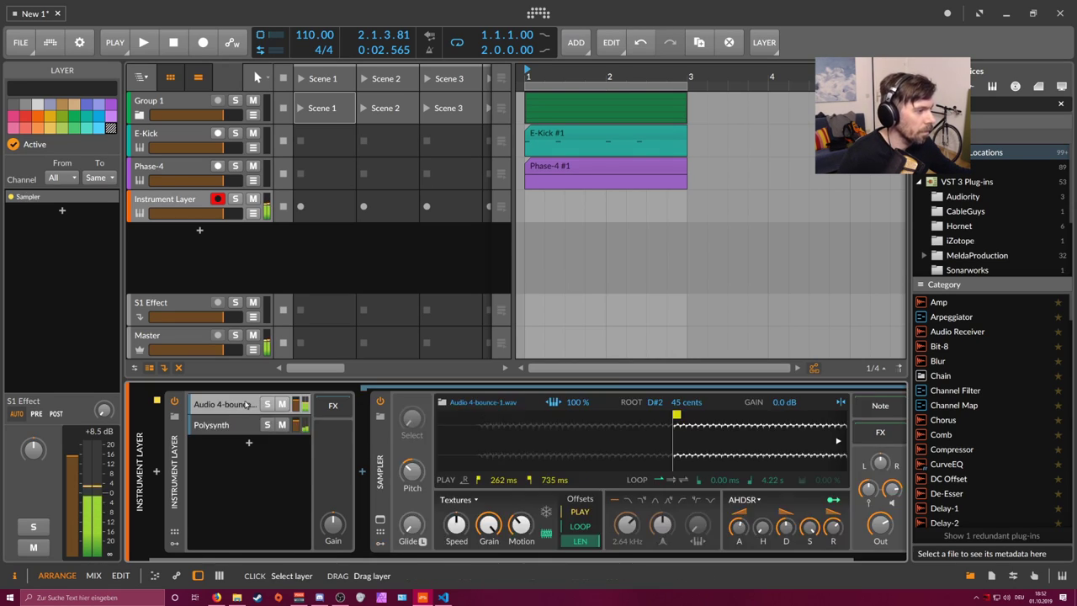
{"action": "left_click_drag", "start_coordinate": [522, 525], "coordinate": [522, 548]}
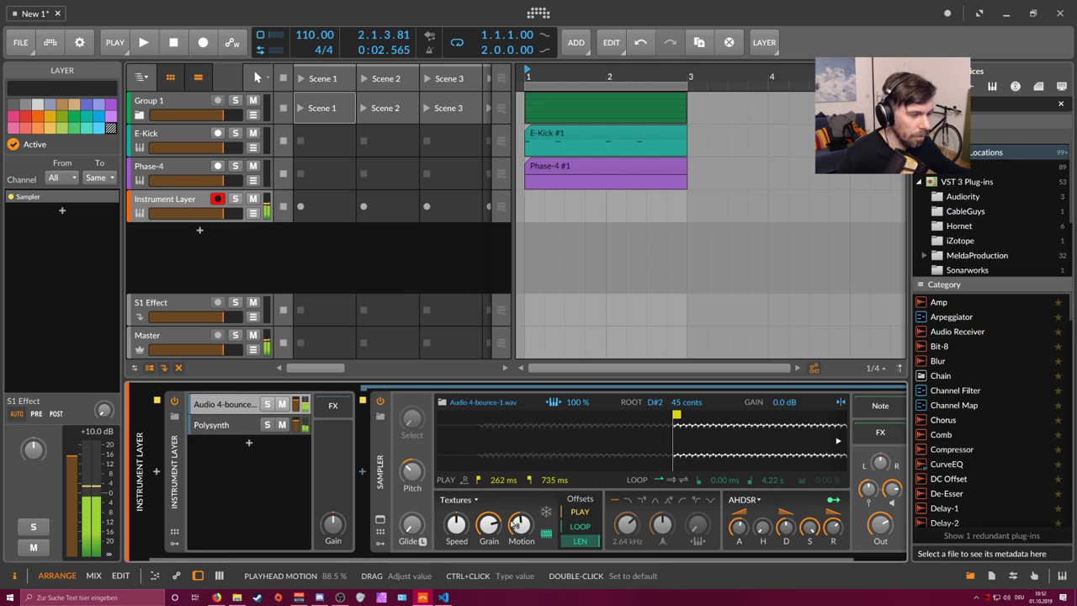
{"action": "left_click_drag", "start_coordinate": [516, 444], "coordinate": [517, 404]}
{"action": "left_click", "coordinate": [546, 508]}
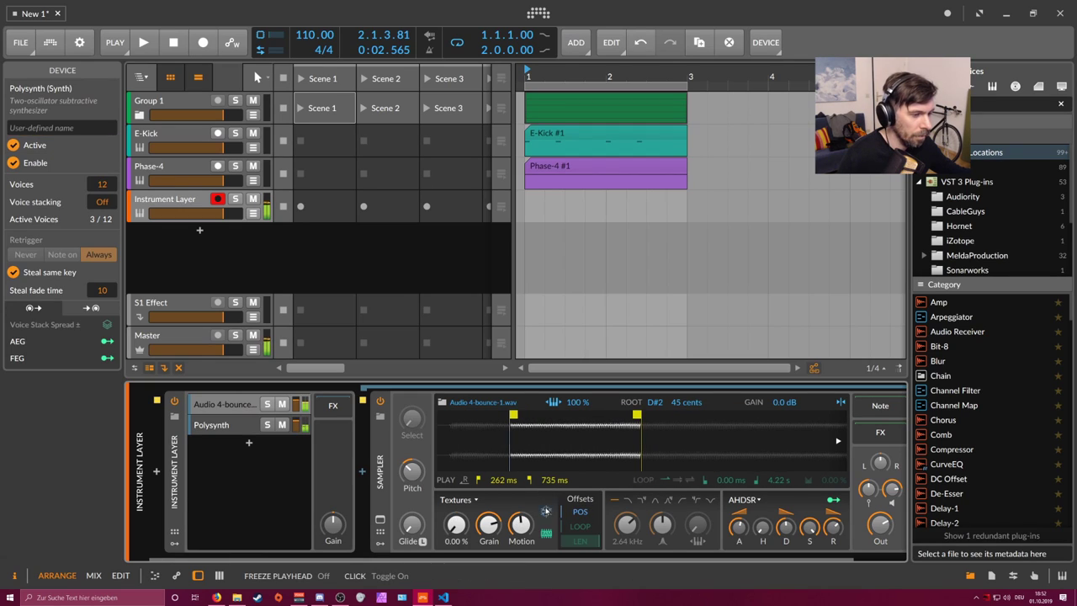
{"action": "left_click_drag", "start_coordinate": [456, 524], "coordinate": [455, 474]}
Step: Look over both layers and reduce the interface scaling to fit more on screen
{"action": "left_click", "coordinate": [214, 425]}
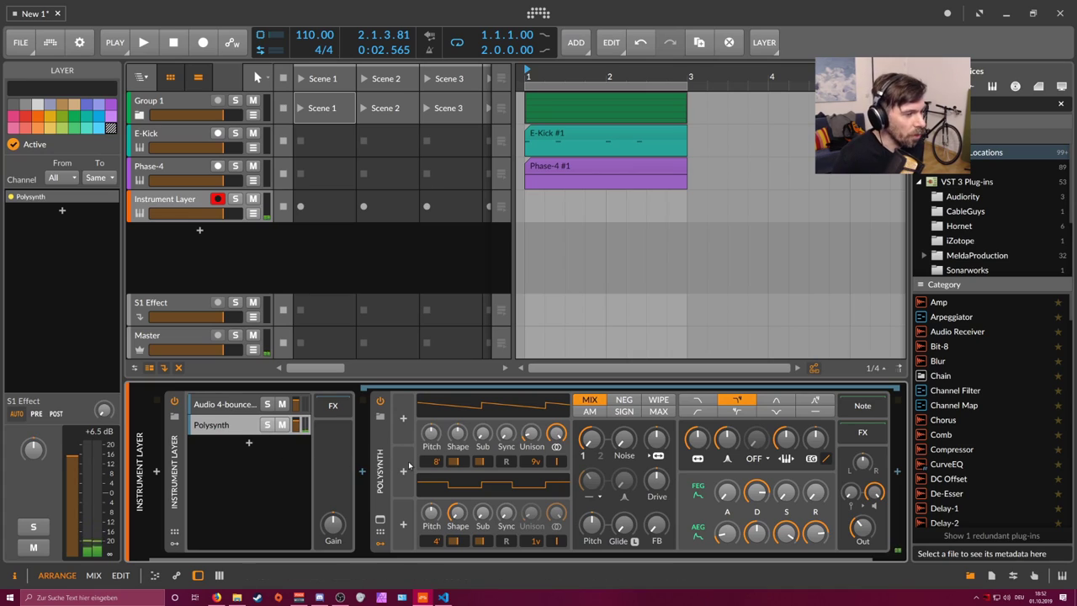
{"action": "left_click", "coordinate": [249, 411]}
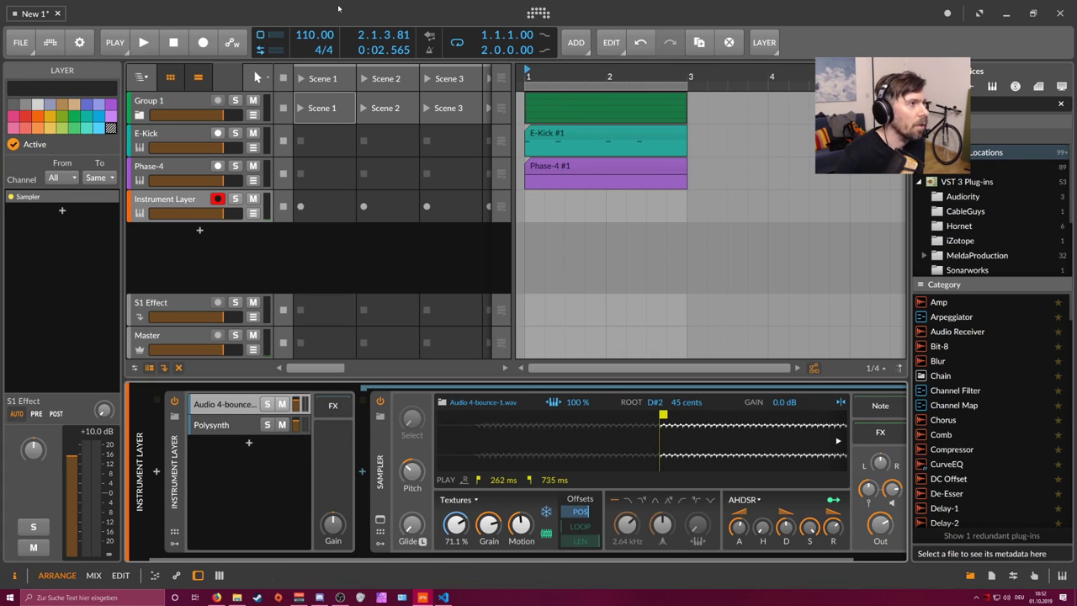
{"action": "right_click", "coordinate": [370, 17]}
{"action": "left_click", "coordinate": [369, 43]}
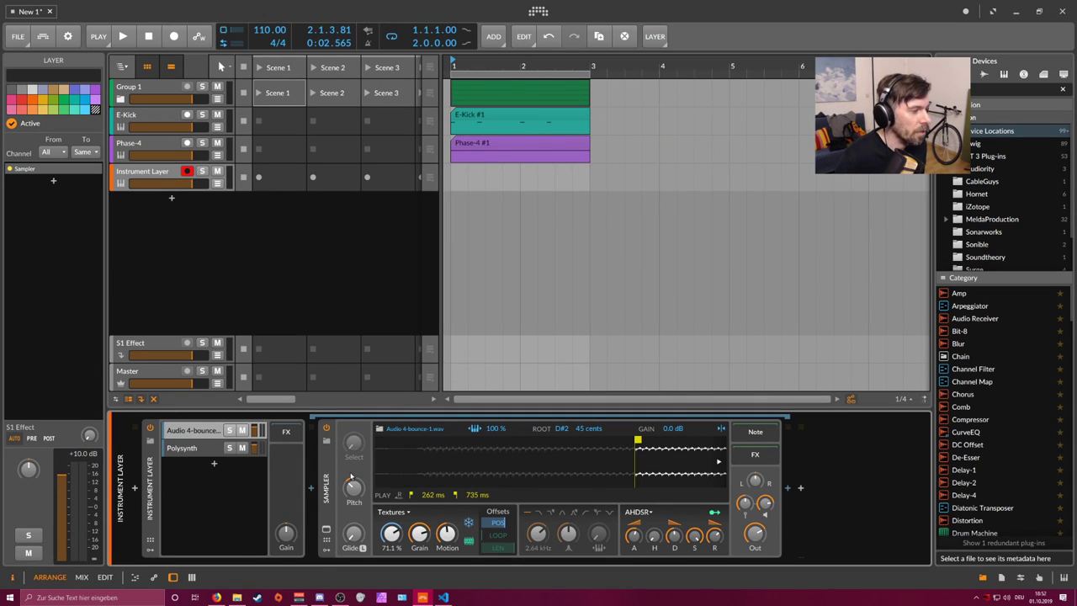
Step: Compare the two layers and set the Polysynth's output to about -23.9 dB
{"action": "left_click", "coordinate": [203, 451]}
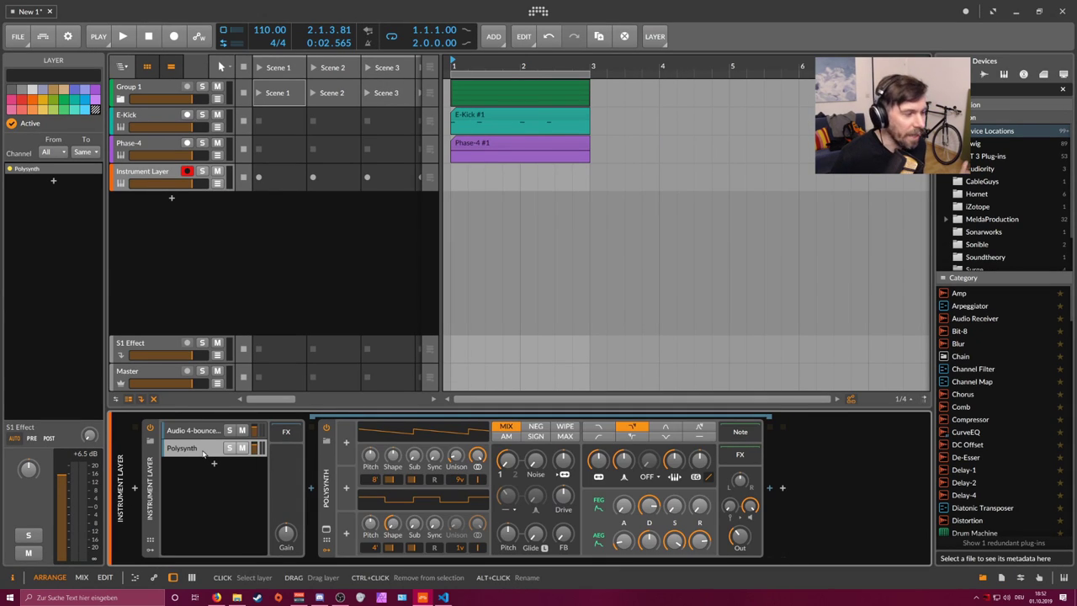
{"action": "left_click", "coordinate": [203, 453]}
{"action": "left_click", "coordinate": [202, 431]}
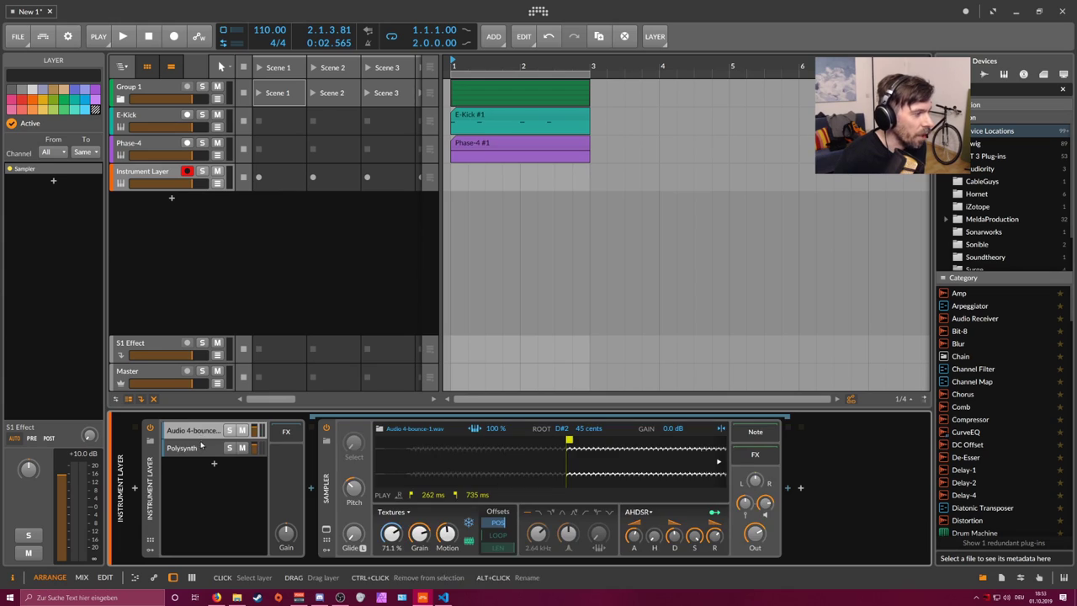
{"action": "left_click", "coordinate": [202, 448]}
{"action": "left_click_drag", "start_coordinate": [740, 540], "coordinate": [739, 538]}
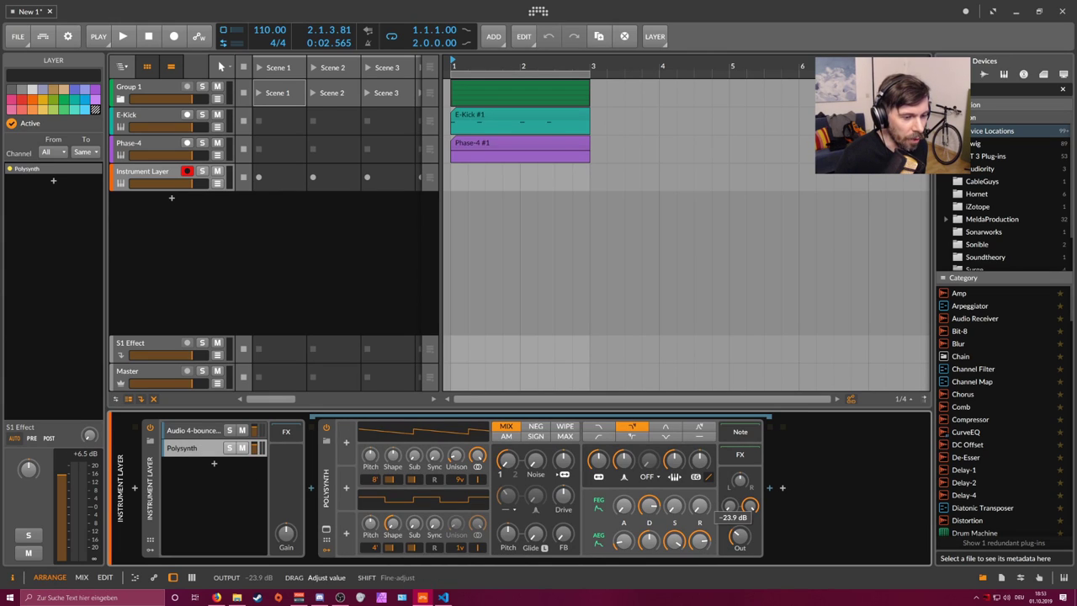
{"action": "left_click", "coordinate": [193, 431]}
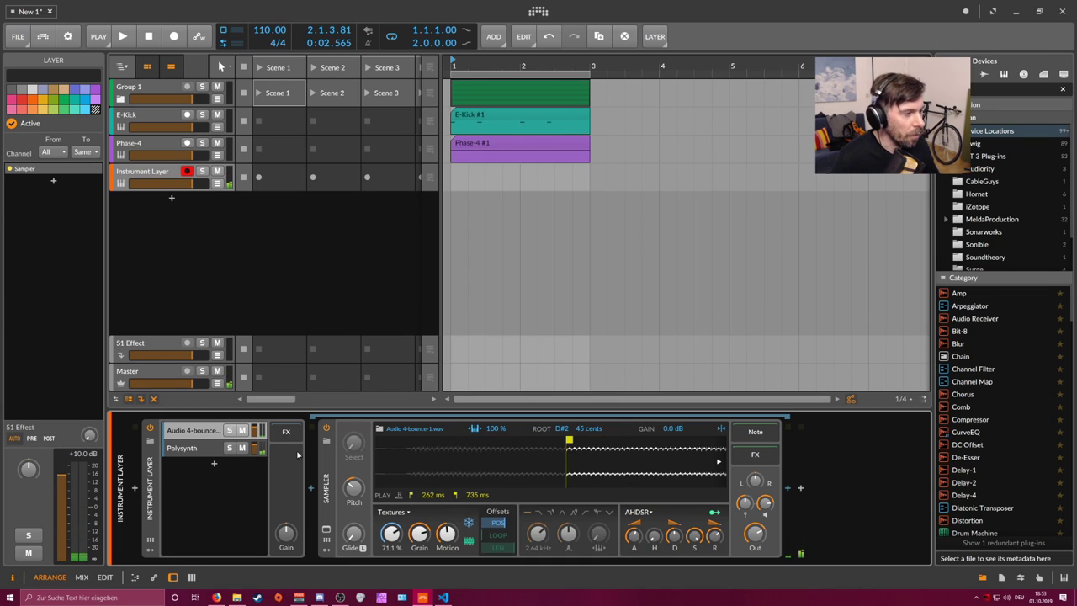
{"action": "left_click", "coordinate": [182, 448]}
Step: Extend the Sampler's play region to end at 1.75 s and sweep the frozen position offset down to about 23.7%
{"action": "left_click", "coordinate": [210, 431]}
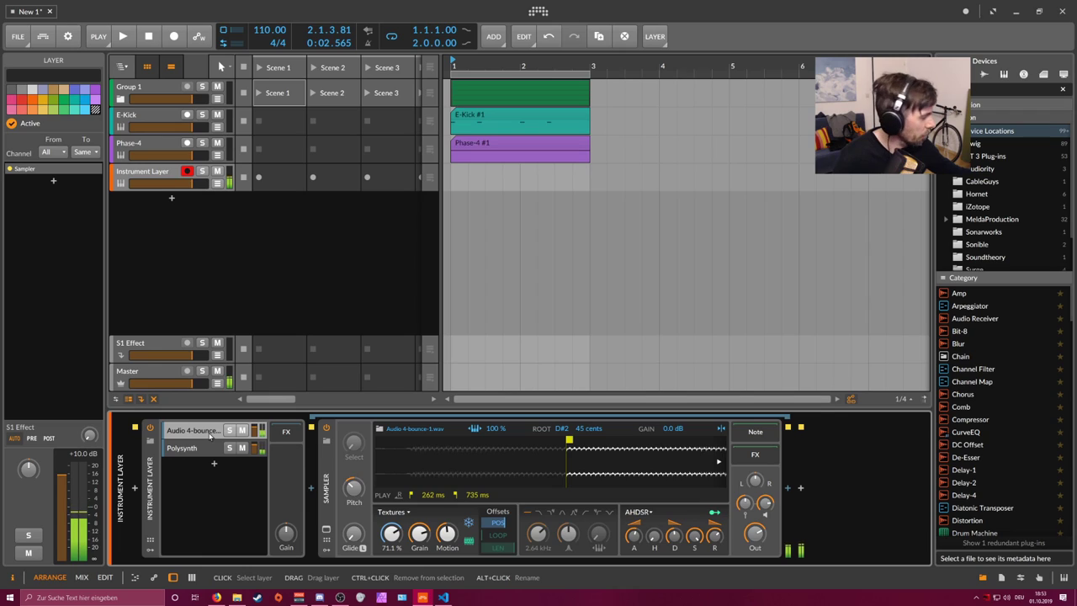
{"action": "left_click_drag", "start_coordinate": [391, 533], "coordinate": [391, 534]}
{"action": "left_click_drag", "start_coordinate": [461, 455], "coordinate": [461, 480]}
{"action": "mouse_move", "coordinate": [481, 440]}
{"action": "left_mouse_down"}
{"action": "mouse_move", "coordinate": [647, 440]}
{"action": "mouse_move", "coordinate": [634, 440]}
{"action": "left_mouse_up"}
{"action": "left_click_drag", "start_coordinate": [392, 533], "coordinate": [391, 477]}
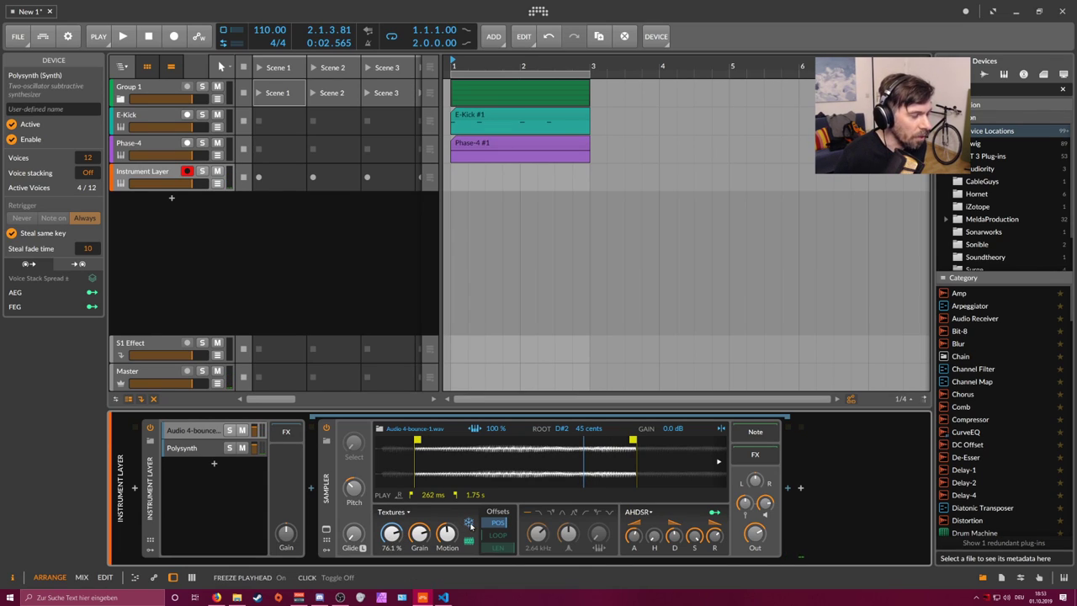
{"action": "left_click_drag", "start_coordinate": [392, 533], "coordinate": [392, 589]}
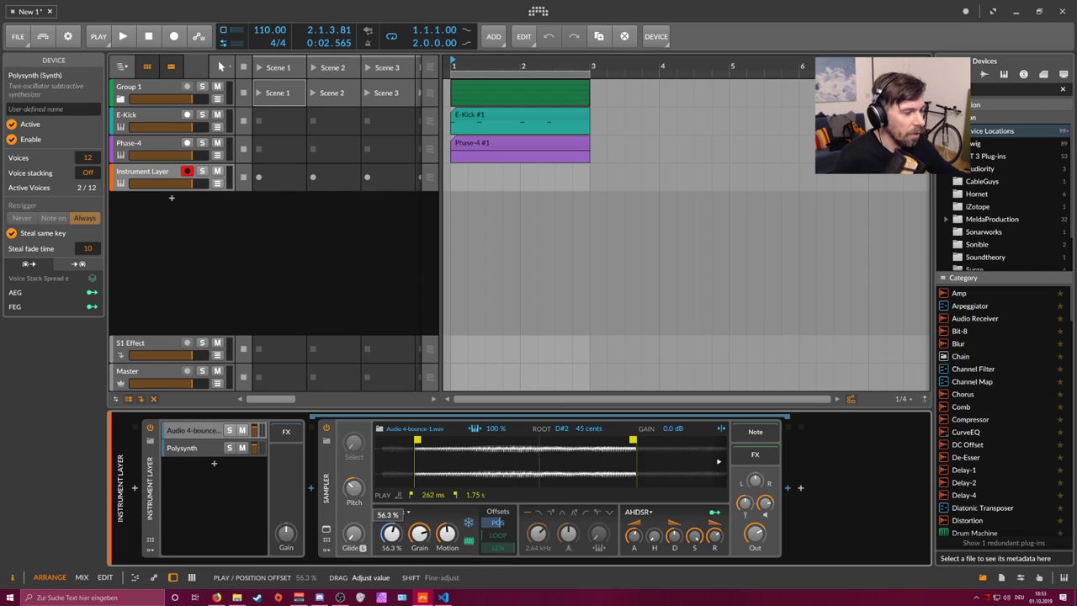
{"action": "left_click_drag", "start_coordinate": [391, 533], "coordinate": [391, 558]}
Step: Add a Random modulator to the Sampler and map it to the play position offset with an amount of 0.350
{"action": "left_click", "coordinate": [326, 550]}
{"action": "left_click", "coordinate": [346, 443]}
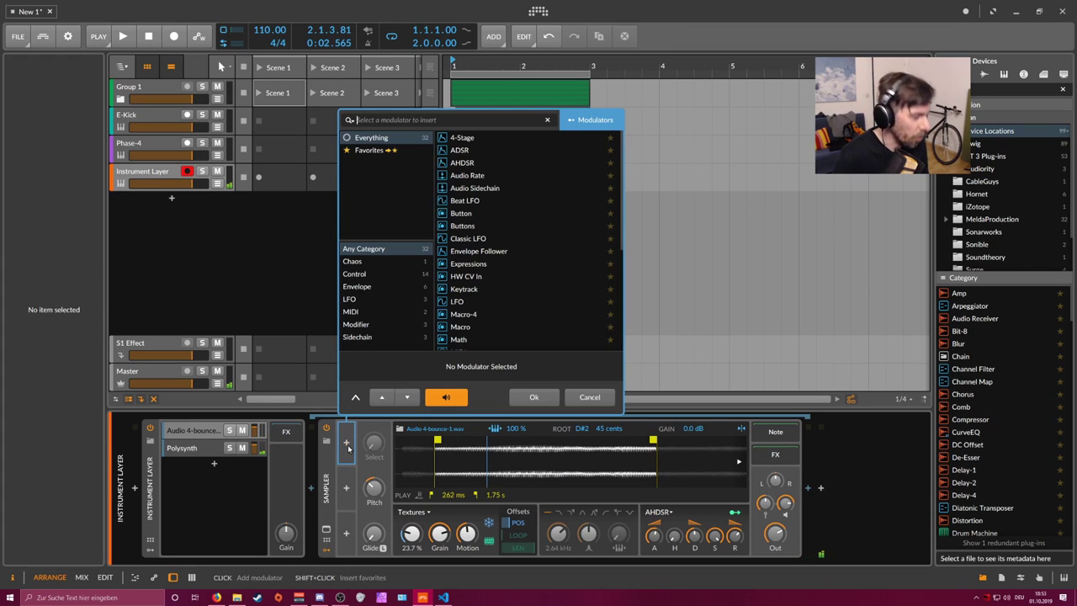
{"action": "type", "text": "rand"}
{"action": "key", "text": "Return"}
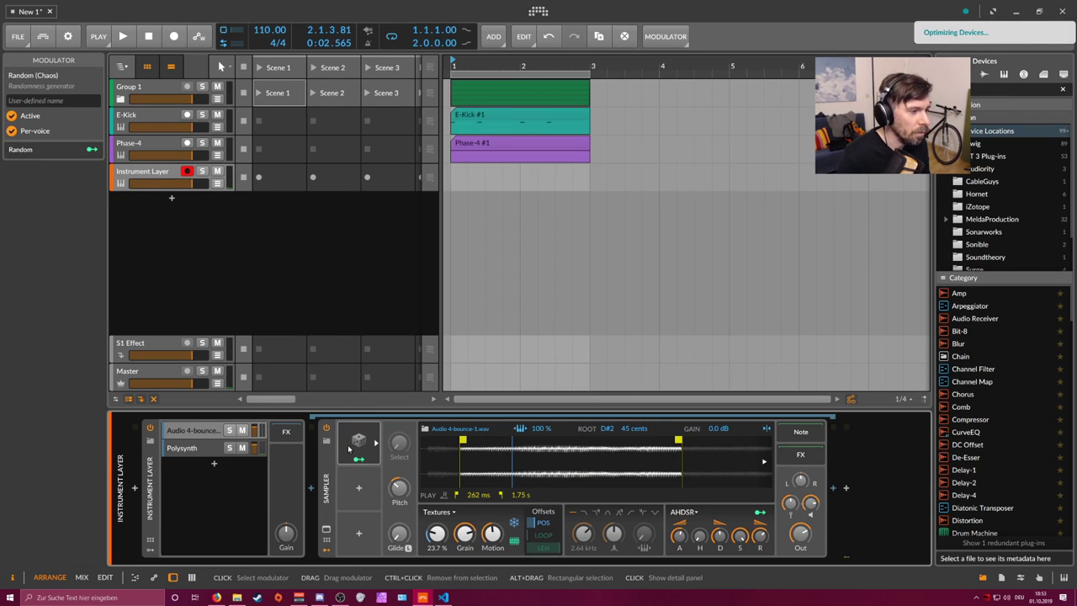
{"action": "left_click", "coordinate": [359, 441]}
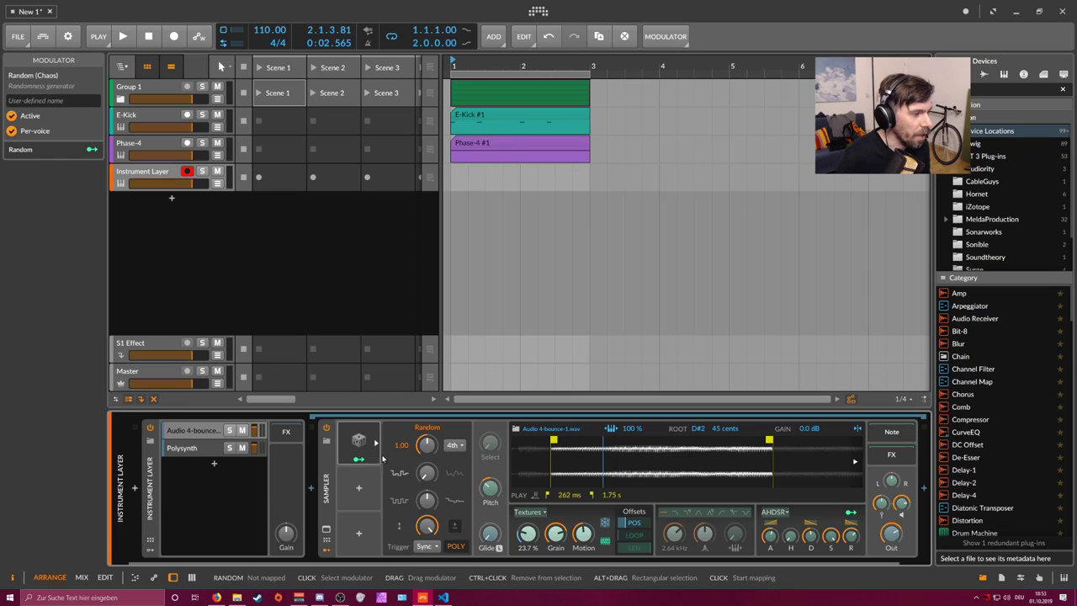
{"action": "left_click", "coordinate": [361, 444]}
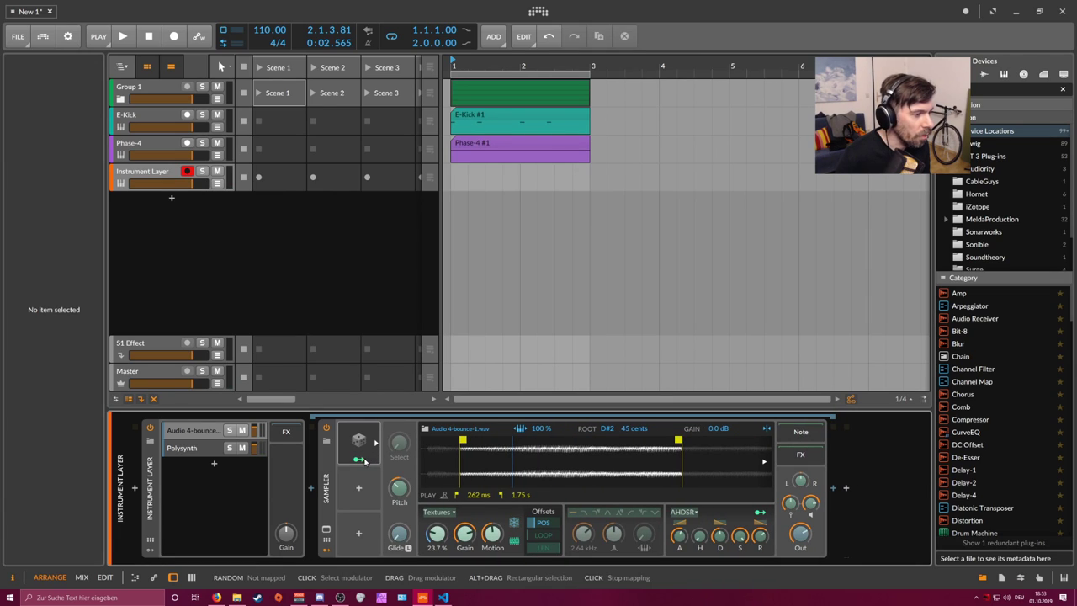
{"action": "left_click_drag", "start_coordinate": [363, 460], "coordinate": [541, 522]}
Step: Configure the Random modulator with free triggering, full smoothing and a rate of 0.46 Hz
{"action": "left_click", "coordinate": [360, 444]}
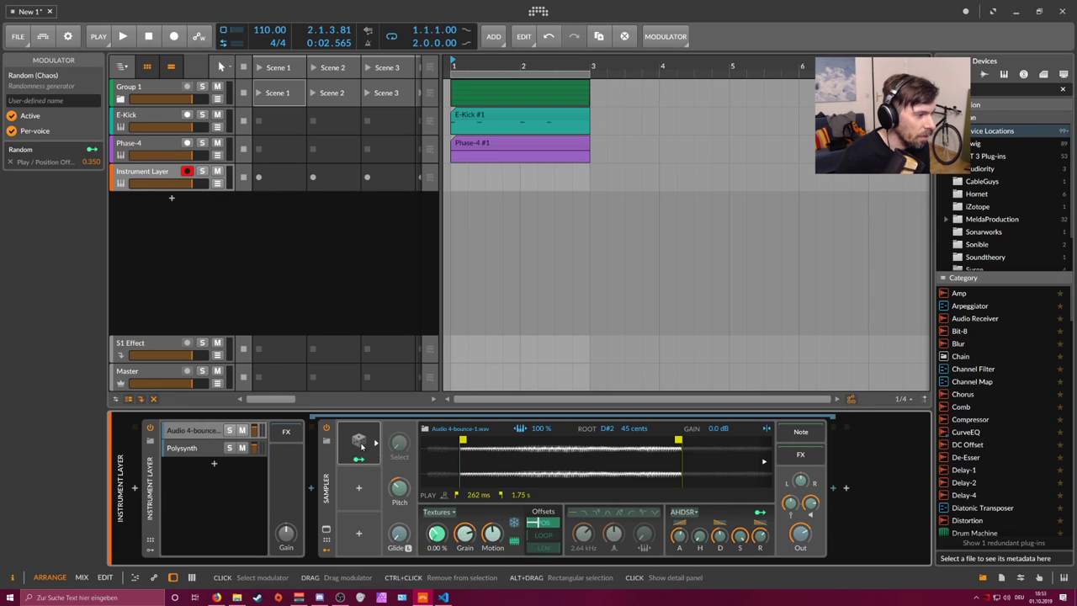
{"action": "left_click", "coordinate": [362, 446]}
{"action": "left_click", "coordinate": [428, 546]}
{"action": "left_click", "coordinate": [425, 564]}
{"action": "left_click", "coordinate": [455, 444]}
{"action": "left_click", "coordinate": [457, 387]}
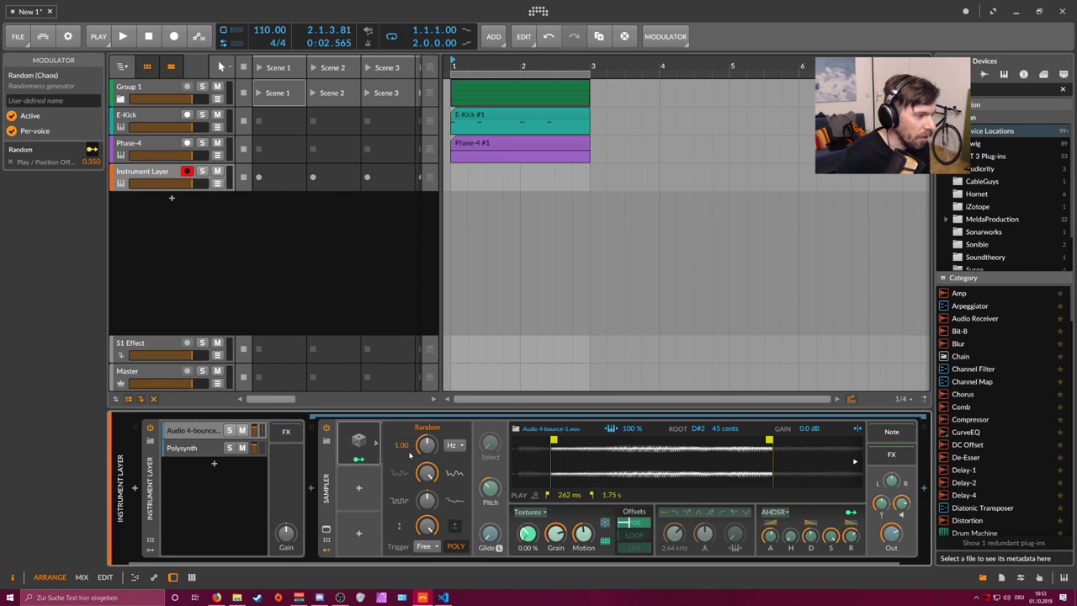
{"action": "mouse_move", "coordinate": [427, 445]}
{"action": "left_mouse_down"}
{"action": "mouse_move", "coordinate": [427, 468]}
{"action": "mouse_move", "coordinate": [435, 447]}
{"action": "left_mouse_up"}
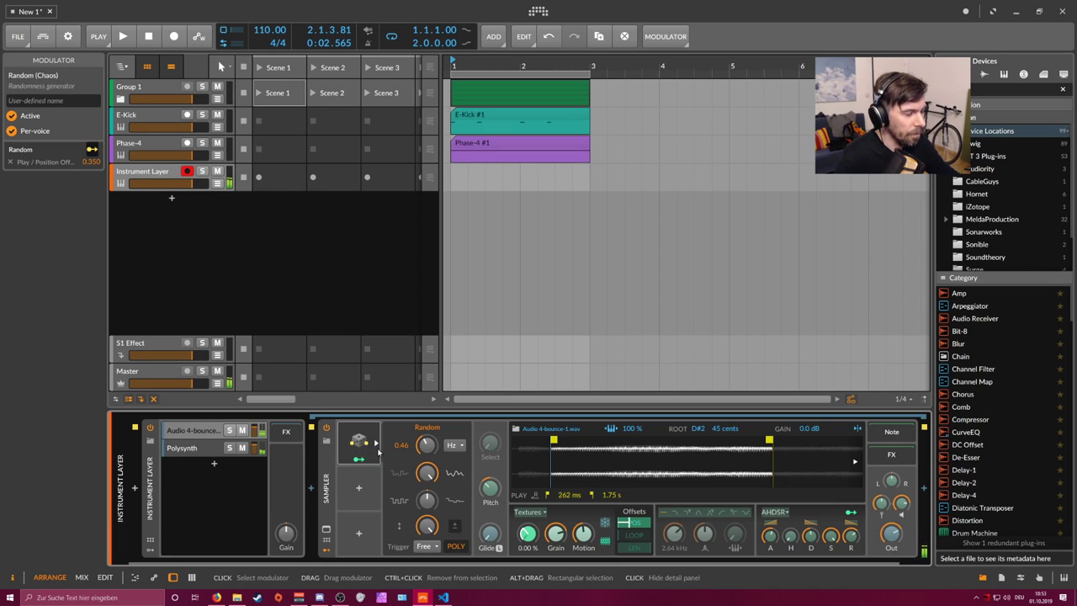
Step: Raise the Random modulation of the Sampler's position offset to 1.000
{"action": "left_click_drag", "start_coordinate": [634, 523], "coordinate": [635, 520]}
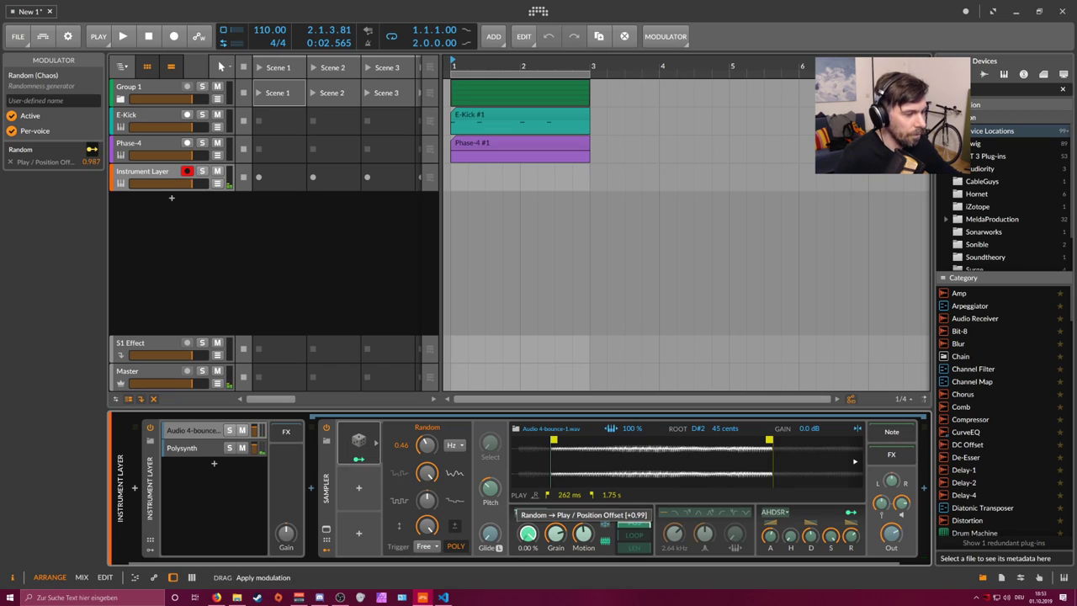
{"action": "left_click_drag", "start_coordinate": [527, 538], "coordinate": [527, 530]}
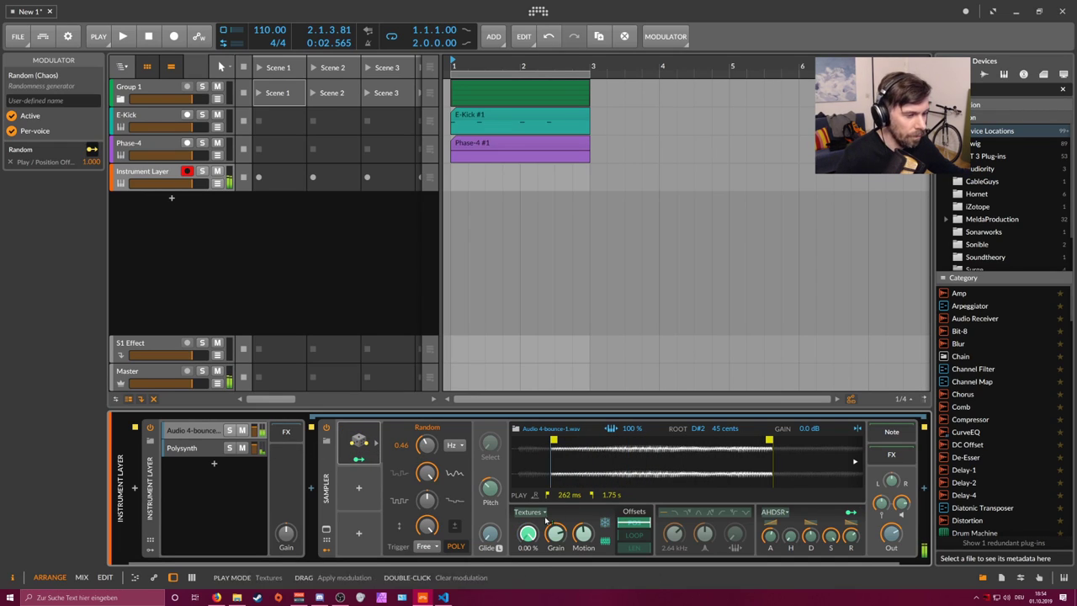
Step: Add a Reverb to the Instrument Layer's FX chain and set its size to 196 %
{"action": "left_click", "coordinate": [214, 451]}
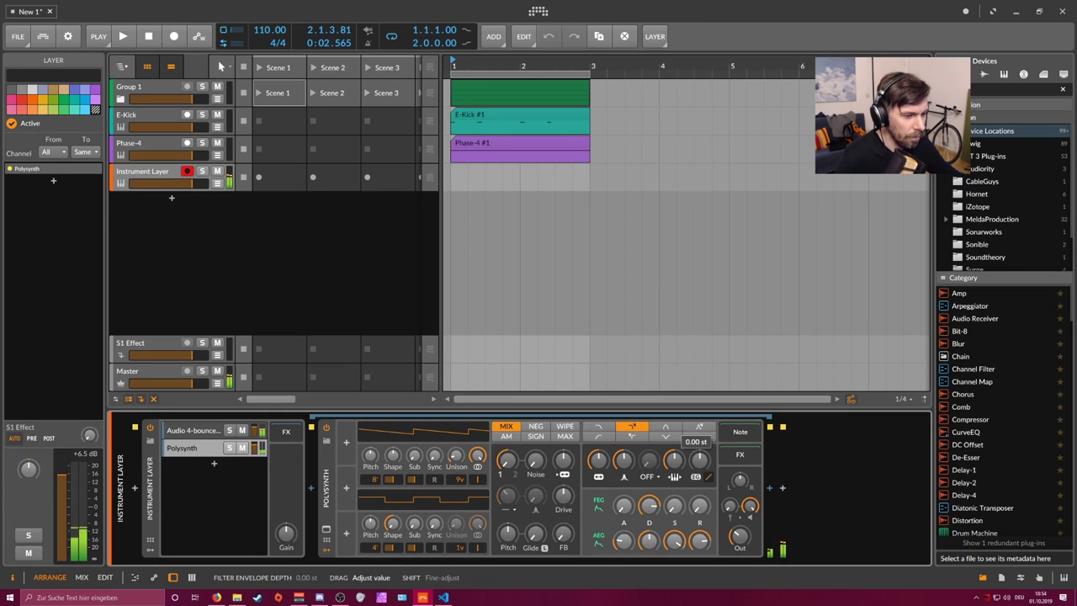
{"action": "left_click", "coordinate": [313, 488]}
{"action": "type", "text": "reverb"}
{"action": "key", "text": "Return"}
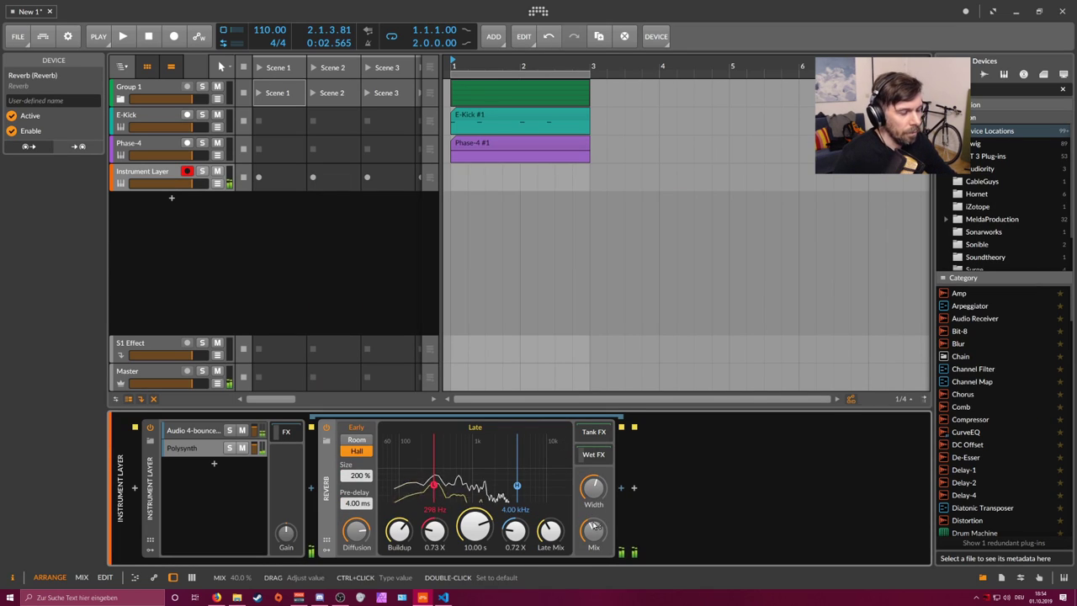
{"action": "left_click_drag", "start_coordinate": [367, 476], "coordinate": [367, 479]}
Step: Insert a Delay-2 after the Reverb and adjust the mix of both effects, with the Reverb at 33 %
{"action": "left_click", "coordinate": [621, 489]}
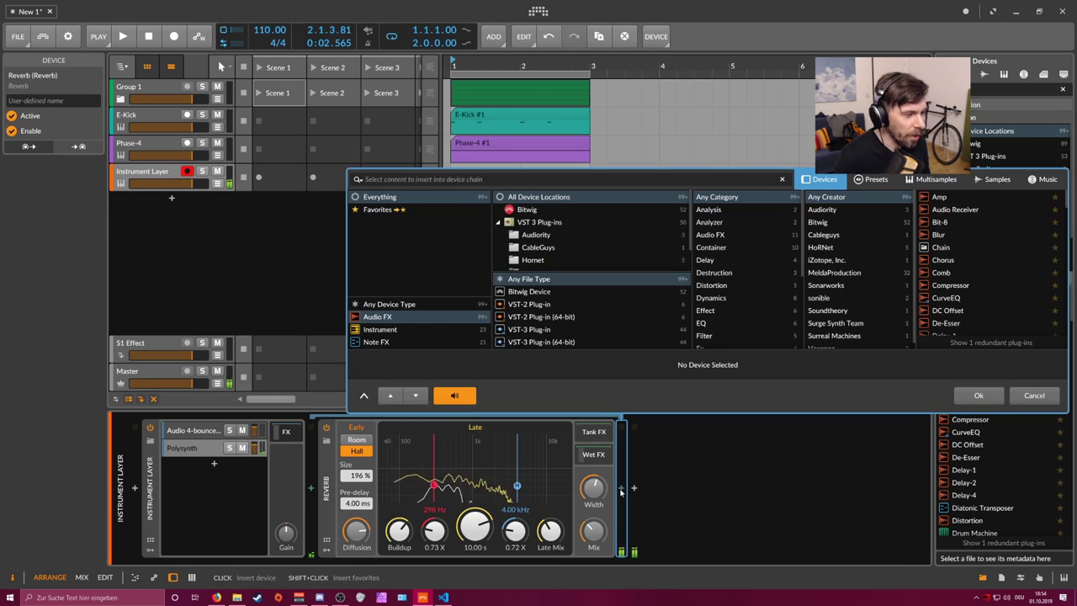
{"action": "type", "text": "delay"}
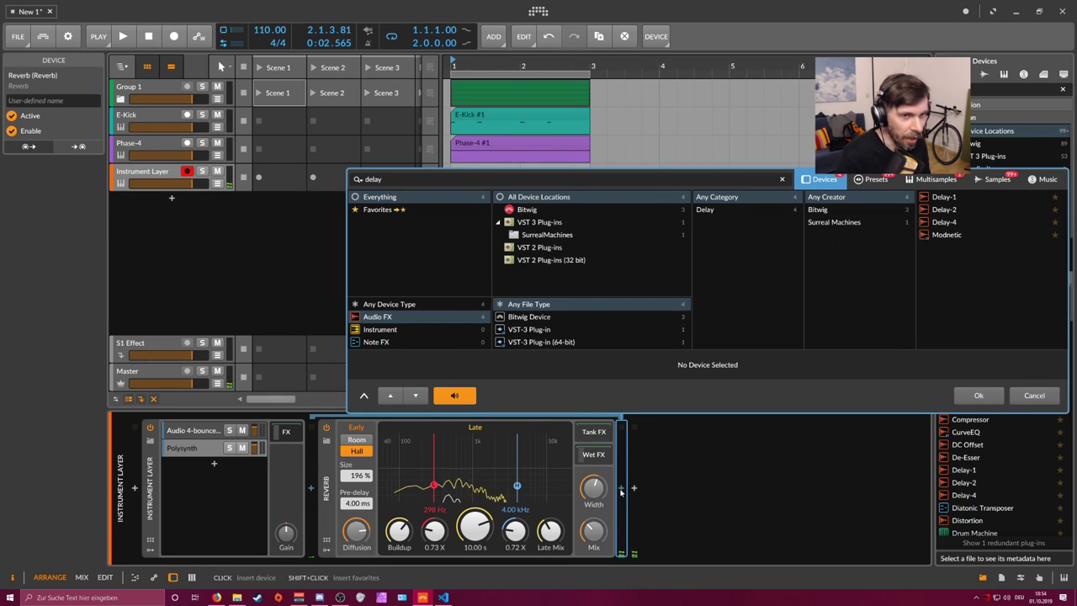
{"action": "key", "text": "Down"}
{"action": "key", "text": "Return"}
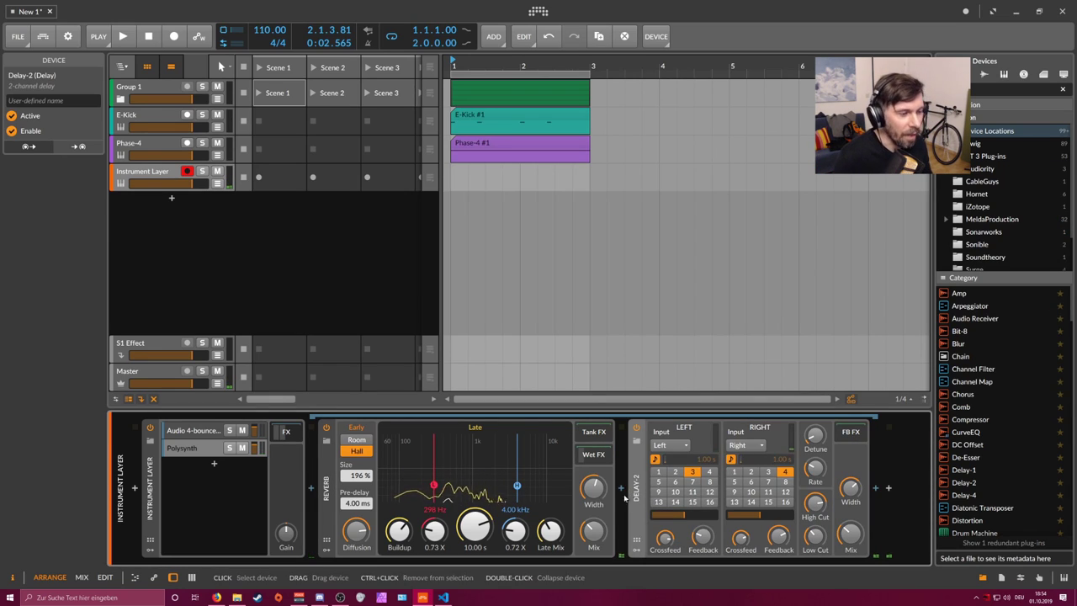
{"action": "left_click_drag", "start_coordinate": [601, 525], "coordinate": [601, 521]}
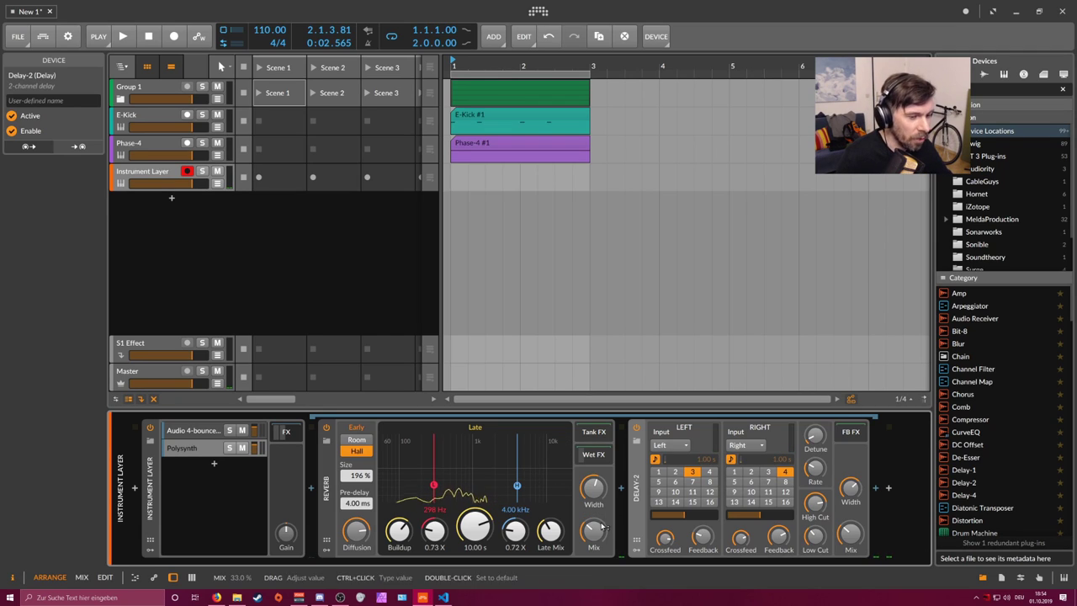
{"action": "left_click_drag", "start_coordinate": [851, 534], "coordinate": [851, 526]}
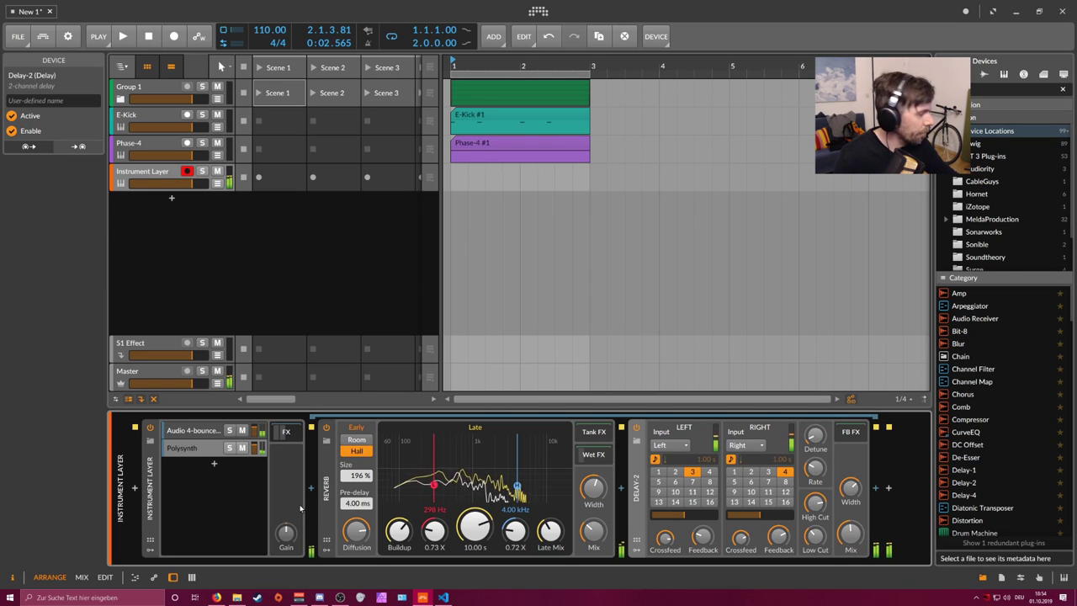
Step: Open the Phase-4 clip in the note editor and check which note the bass plays
{"action": "left_click", "coordinate": [167, 172]}
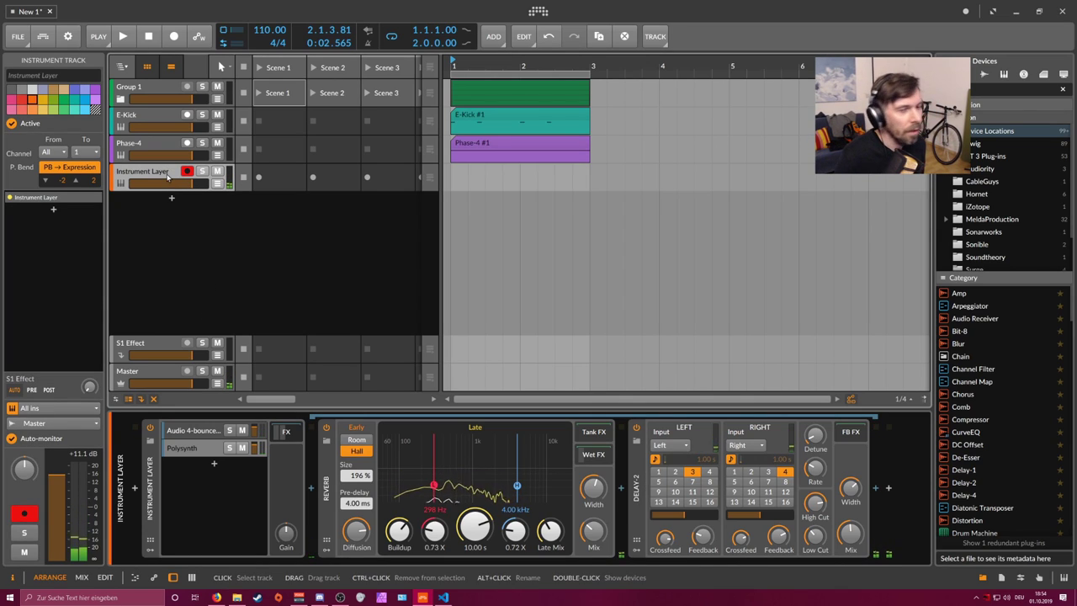
{"action": "key", "text": "Up"}
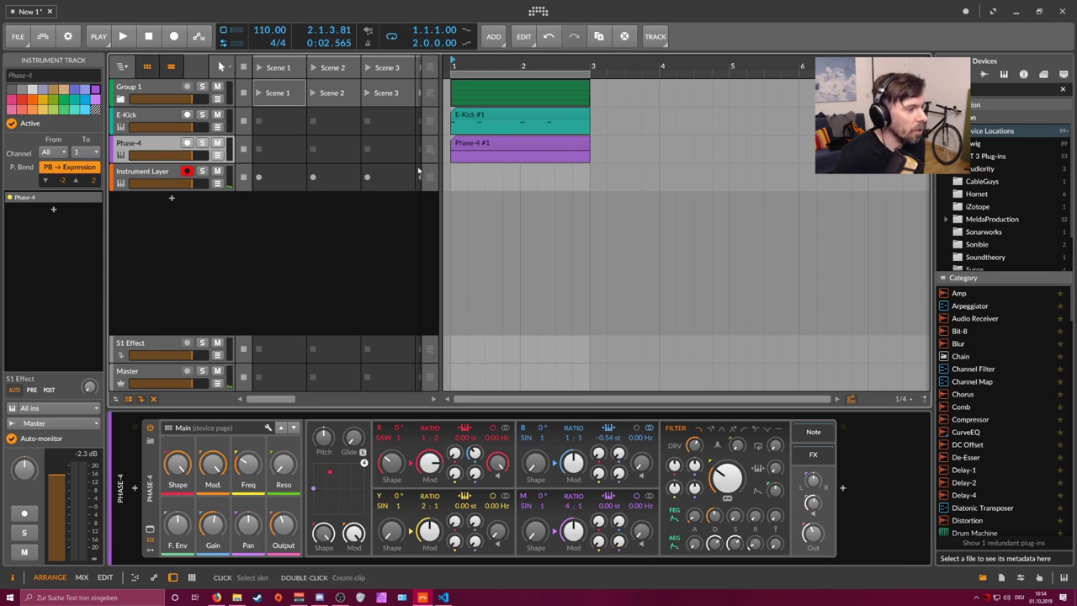
{"action": "double_click", "coordinate": [457, 144]}
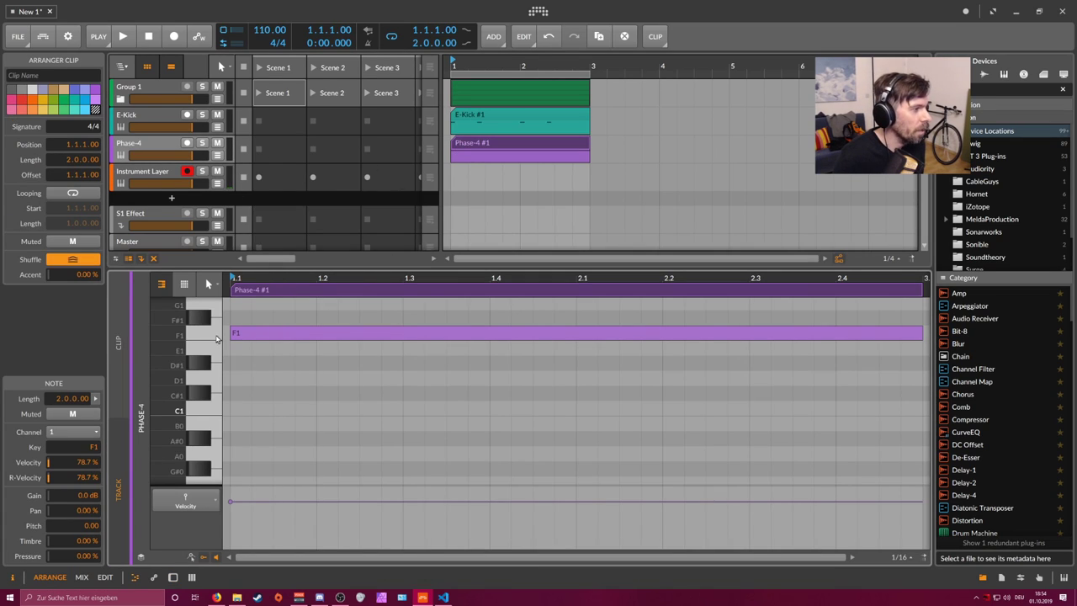
{"action": "left_click", "coordinate": [217, 337]}
{"action": "left_click", "coordinate": [168, 178]}
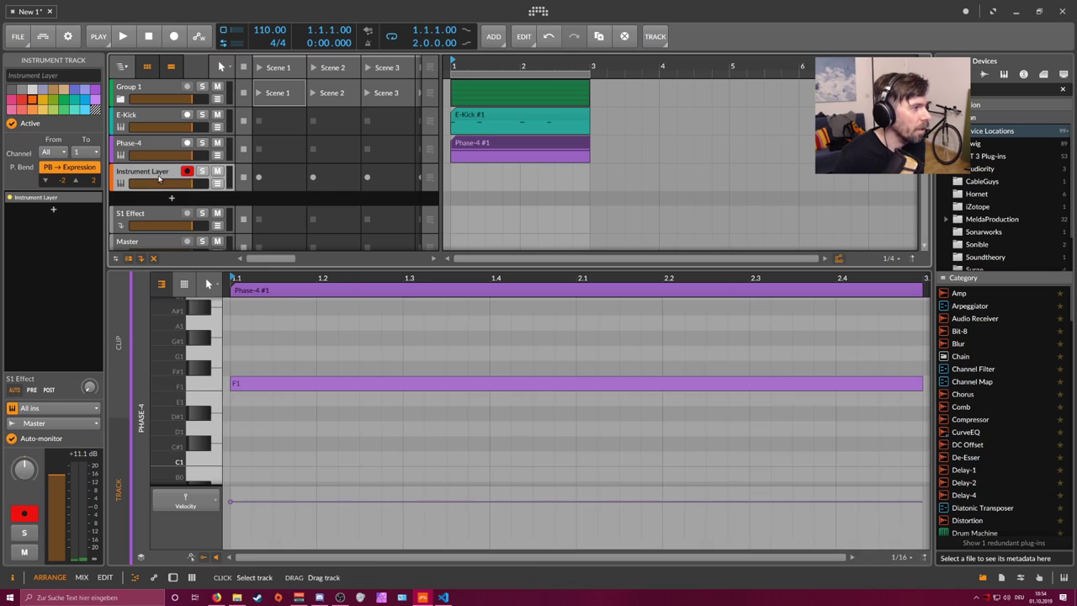
{"action": "left_click_drag", "start_coordinate": [470, 66], "coordinate": [472, 113]}
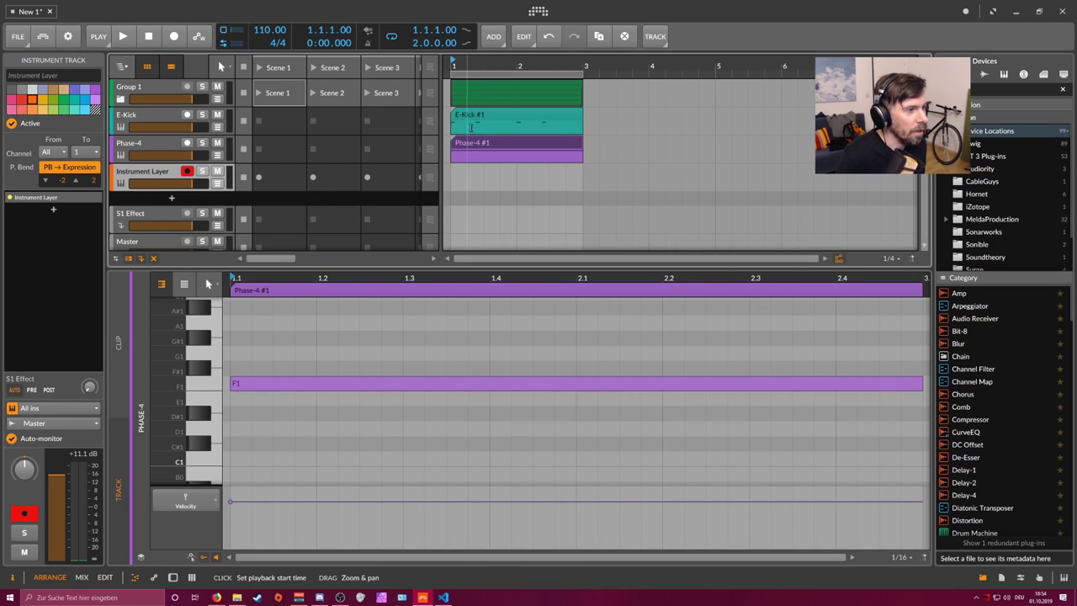
{"action": "left_click_drag", "start_coordinate": [431, 277], "coordinate": [361, 334]}
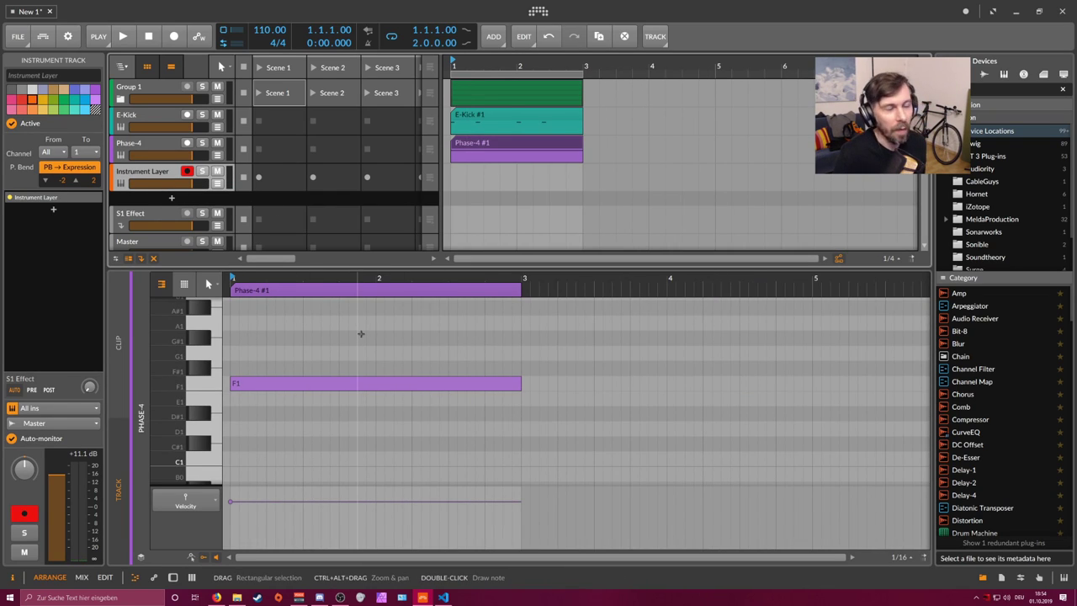
Step: Insert a Note Pitch Shifter in front of the Instrument Layer device
{"action": "left_click", "coordinate": [167, 175]}
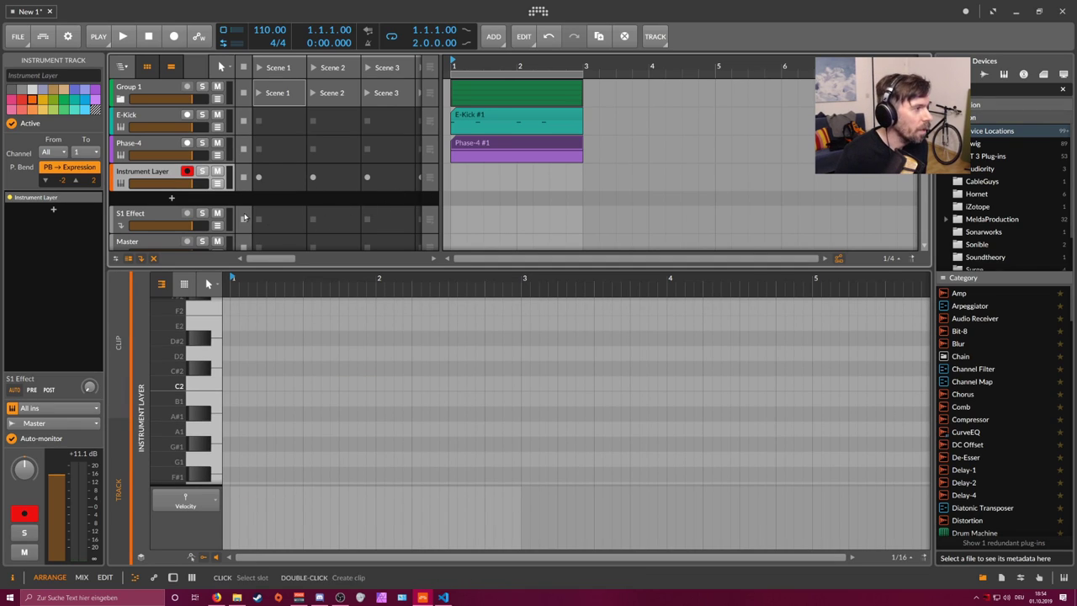
{"action": "key", "text": "d"}
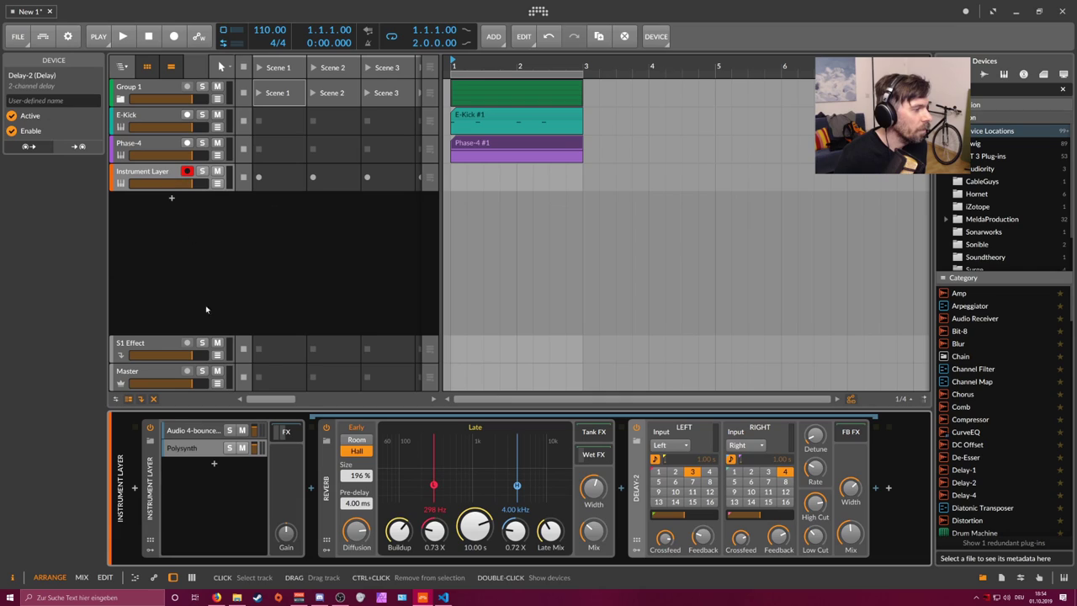
{"action": "left_click", "coordinate": [142, 487]}
{"action": "type", "text": "p"}
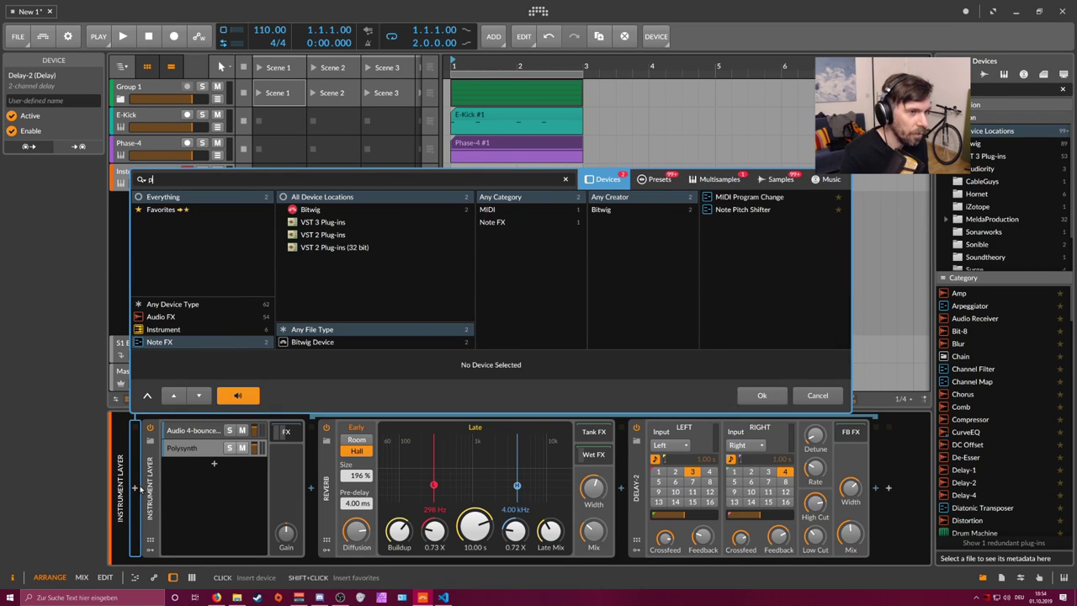
{"action": "type", "text": "itch"}
{"action": "key", "text": "Down"}
{"action": "key", "text": "Return"}
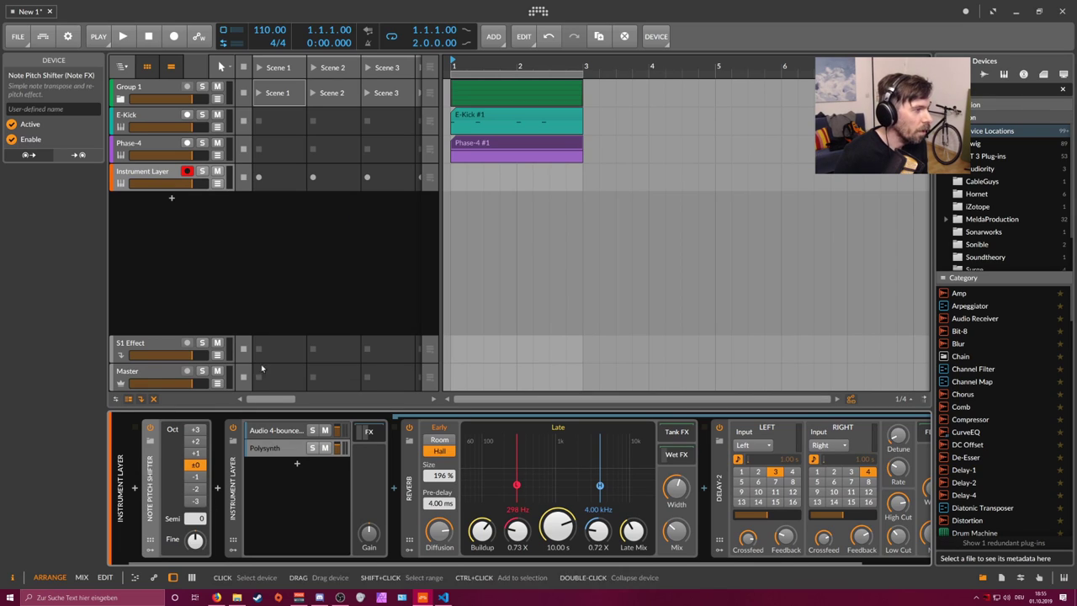
Step: Try out the notes F2 and D#2 in a new one-bar clip on the Instrument Layer track, then remove them
{"action": "double_click", "coordinate": [466, 173]}
{"action": "double_click", "coordinate": [468, 172]}
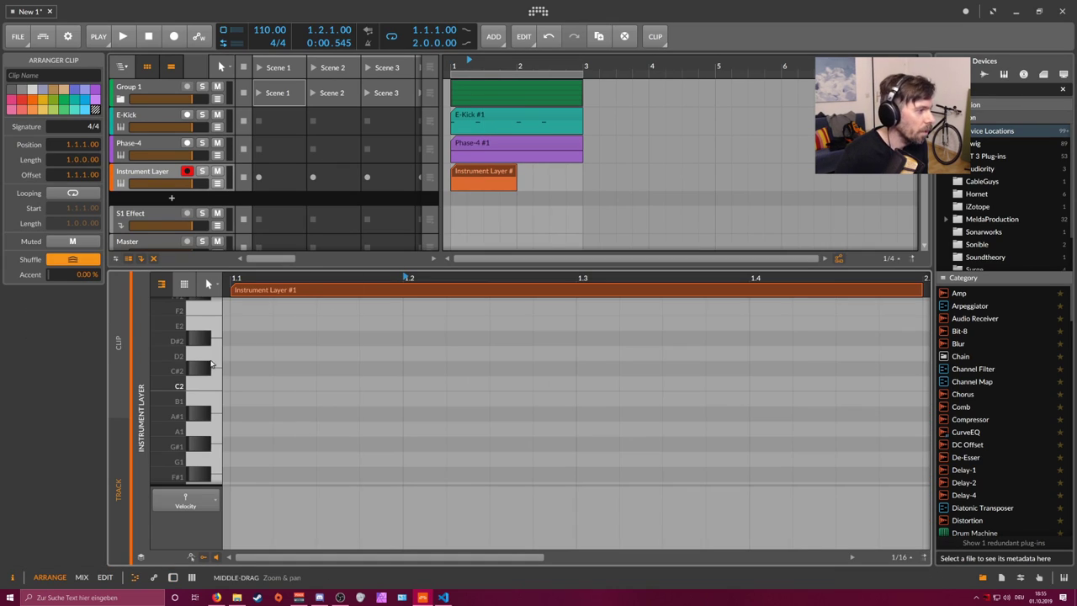
{"action": "scroll", "coordinate": [208, 370], "scroll_direction": "up", "scroll_amount": 2}
{"action": "double_click", "coordinate": [252, 354]}
{"action": "left_click_drag", "start_coordinate": [306, 372], "coordinate": [262, 304]}
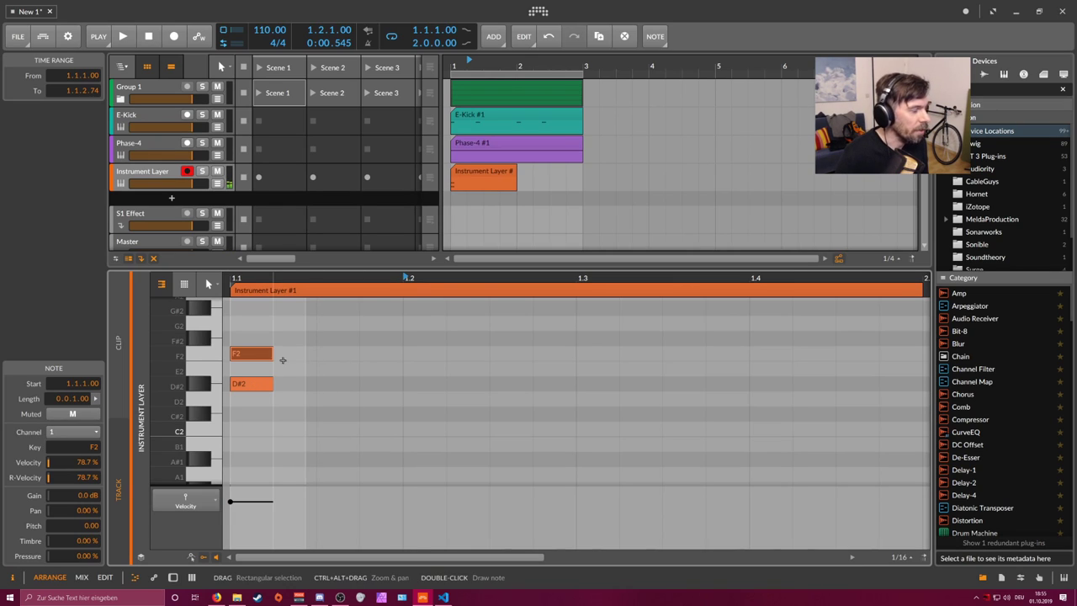
{"action": "key", "text": "Delete"}
{"action": "left_click", "coordinate": [254, 385]}
{"action": "key", "text": "Up"}
{"action": "key", "text": "Up"}
{"action": "key", "text": "Delete"}
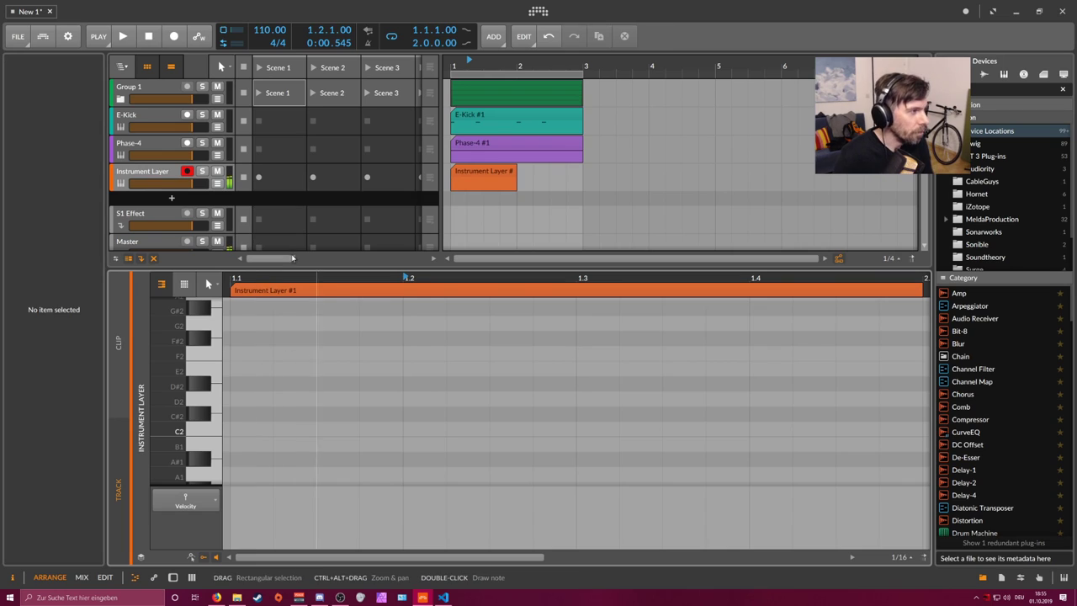
Step: Set the Note Pitch Shifter to +2 semitones and the Instrument Layer's gain to -1.6 dB
{"action": "key", "text": "d"}
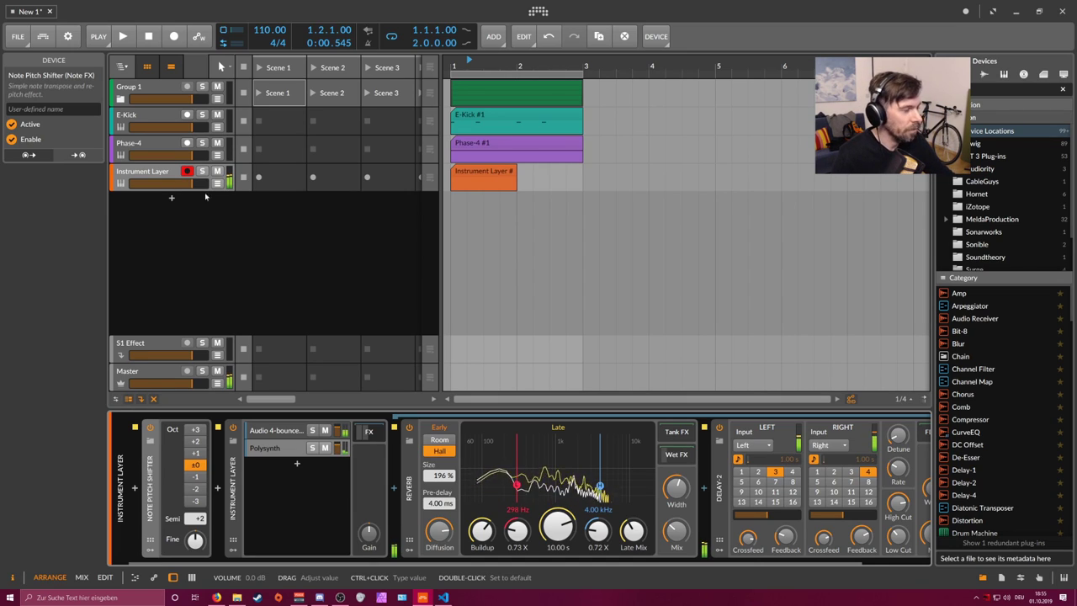
{"action": "left_click", "coordinate": [306, 226]}
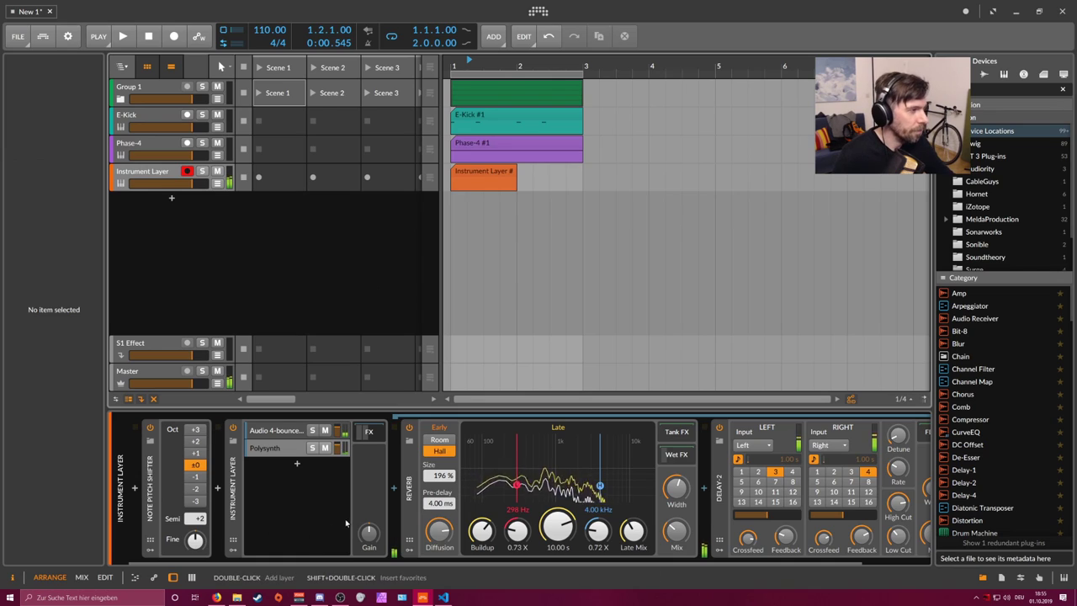
{"action": "left_click_drag", "start_coordinate": [368, 533], "coordinate": [369, 532]}
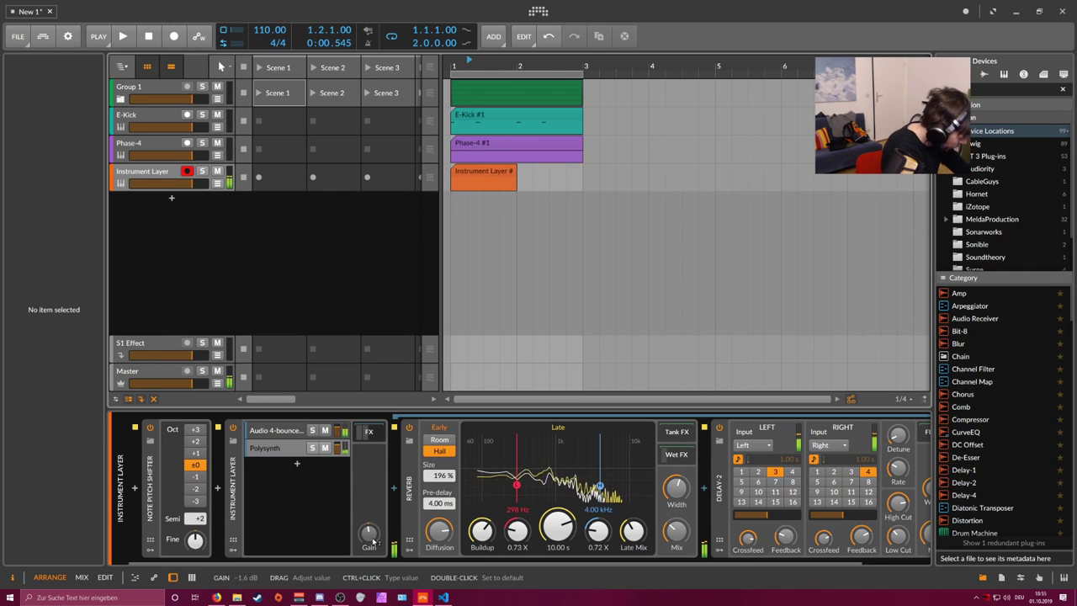
Step: Filter the Sampler layer with a 4-pole low-pass at 1.03 kHz and adjust its output level
{"action": "left_click", "coordinate": [378, 437]}
{"action": "scroll", "coordinate": [569, 559], "scroll_direction": "right", "scroll_amount": 3}
{"action": "left_click_drag", "start_coordinate": [672, 533], "coordinate": [642, 547]}
{"action": "left_click_drag", "start_coordinate": [858, 521], "coordinate": [857, 525]}
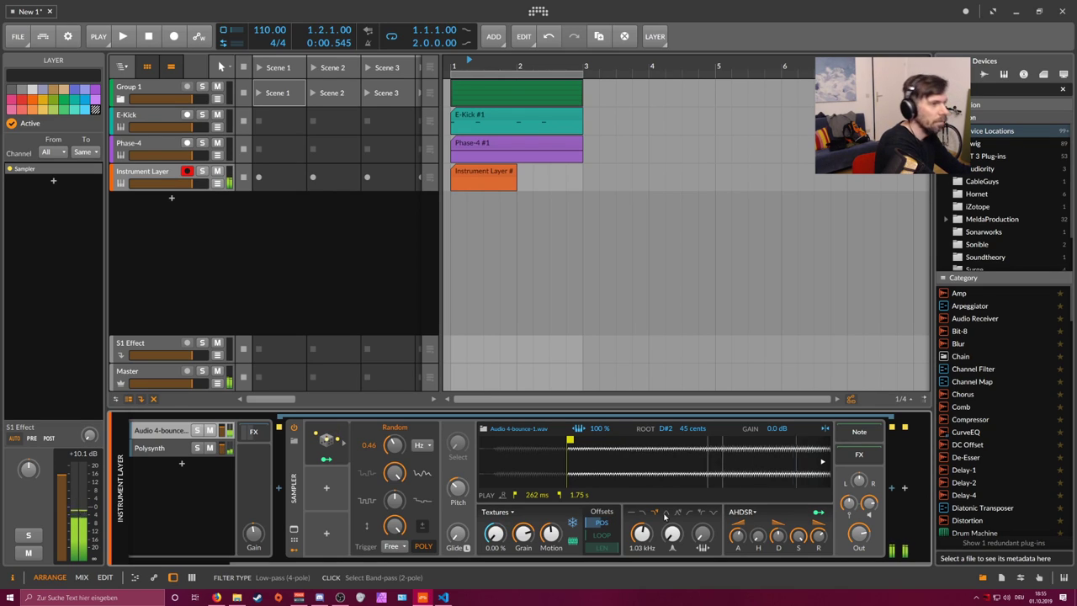
{"action": "left_click", "coordinate": [392, 252]}
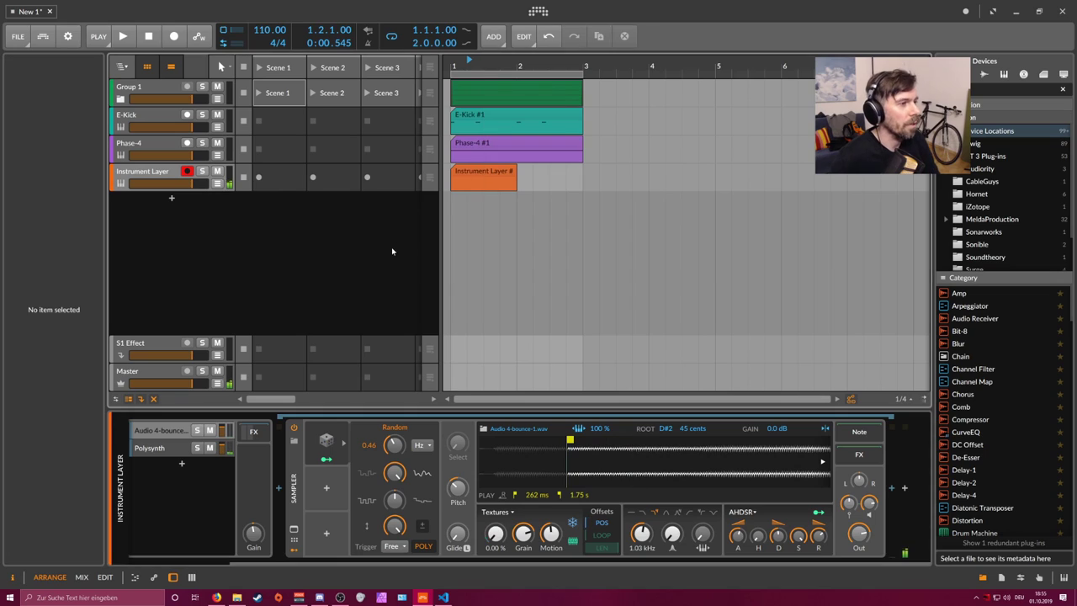
Step: Delete the empty Instrument Layer clip and try out a two-bar replacement clip in its place
{"action": "left_click", "coordinate": [471, 175]}
{"action": "key", "text": "Delete"}
{"action": "double_click", "coordinate": [471, 174]}
{"action": "left_click_drag", "start_coordinate": [516, 174], "coordinate": [581, 175]}
{"action": "key", "text": "Delete"}
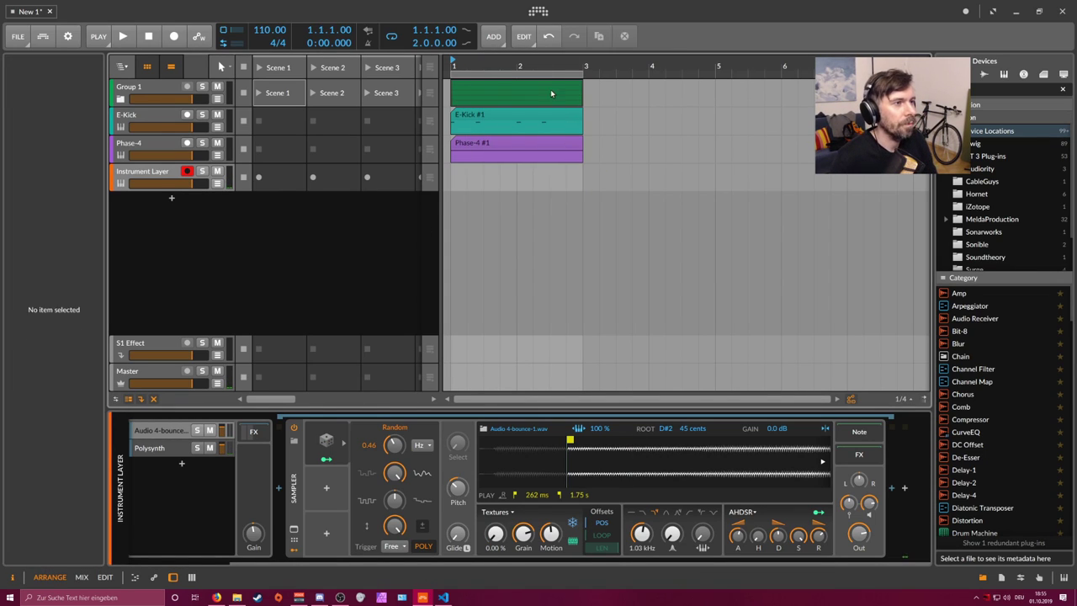
Step: Duplicate the Group 1 clips to bar 3 and extend the arranger loop range to bar 5
{"action": "left_click", "coordinate": [553, 93]}
{"action": "key", "text": "ctrl+d"}
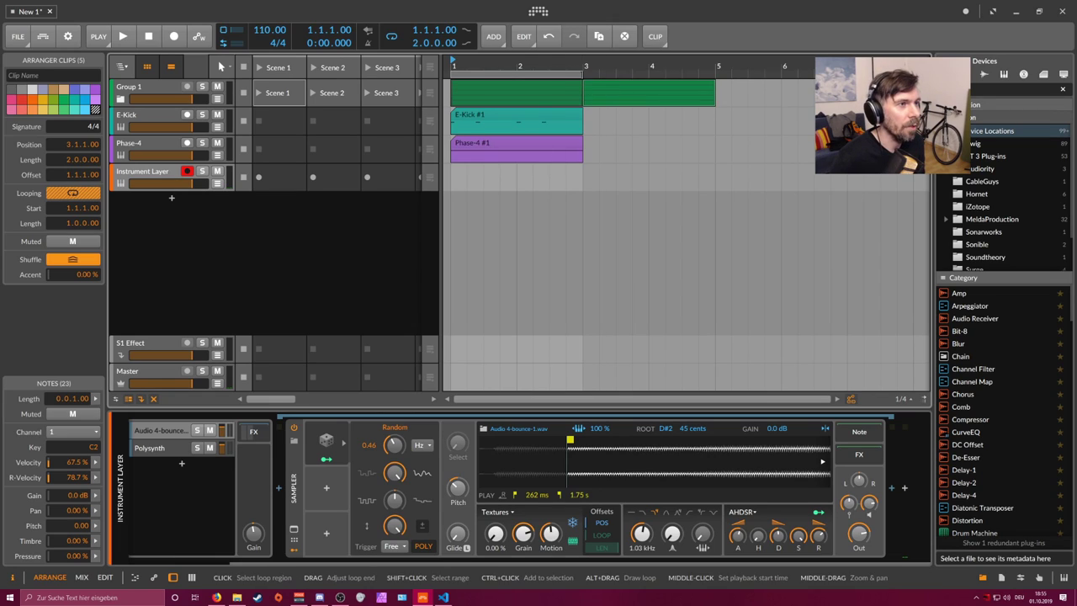
{"action": "left_click_drag", "start_coordinate": [587, 71], "coordinate": [717, 74]}
Step: Lengthen the Phase-4 and E-Kick clips to four bars, ending at bar 5
{"action": "left_click_drag", "start_coordinate": [581, 143], "coordinate": [716, 144]}
{"action": "left_click", "coordinate": [583, 126]}
{"action": "left_click_drag", "start_coordinate": [583, 128], "coordinate": [716, 137]}
Step: Record a part on the Instrument Layer track from bar 1 across the four bars and play it back
{"action": "left_click_drag", "start_coordinate": [515, 66], "coordinate": [498, 75]}
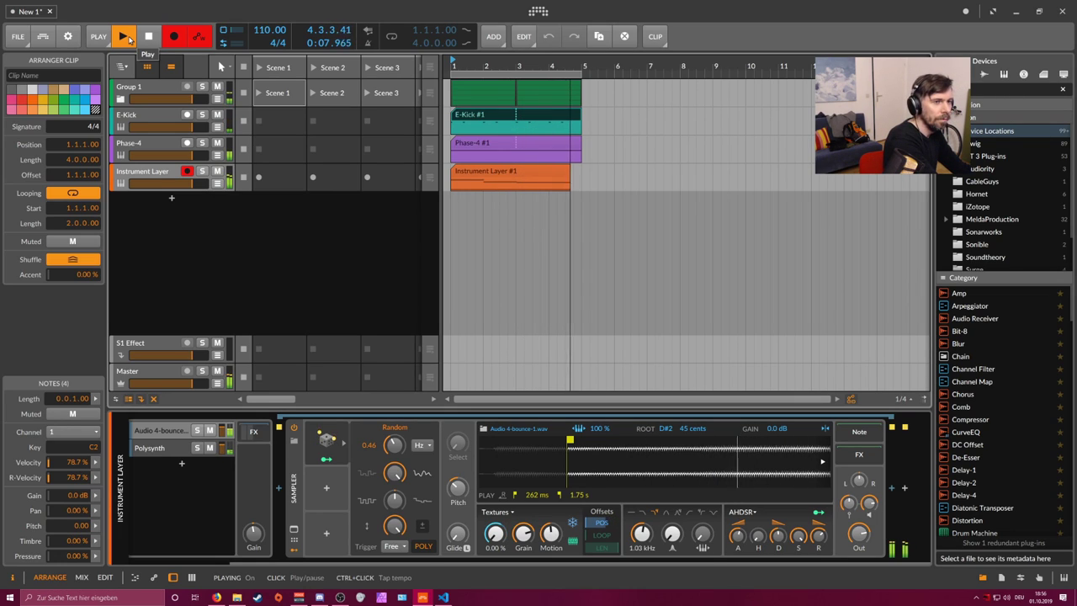
{"action": "left_click", "coordinate": [126, 38]}
{"action": "key", "text": "space"}
Step: Trim the recorded Instrument Layer clip to end at bar 5 and enable looped playback of the four bars
{"action": "key", "text": "e"}
{"action": "left_click_drag", "start_coordinate": [497, 71], "coordinate": [547, 168]}
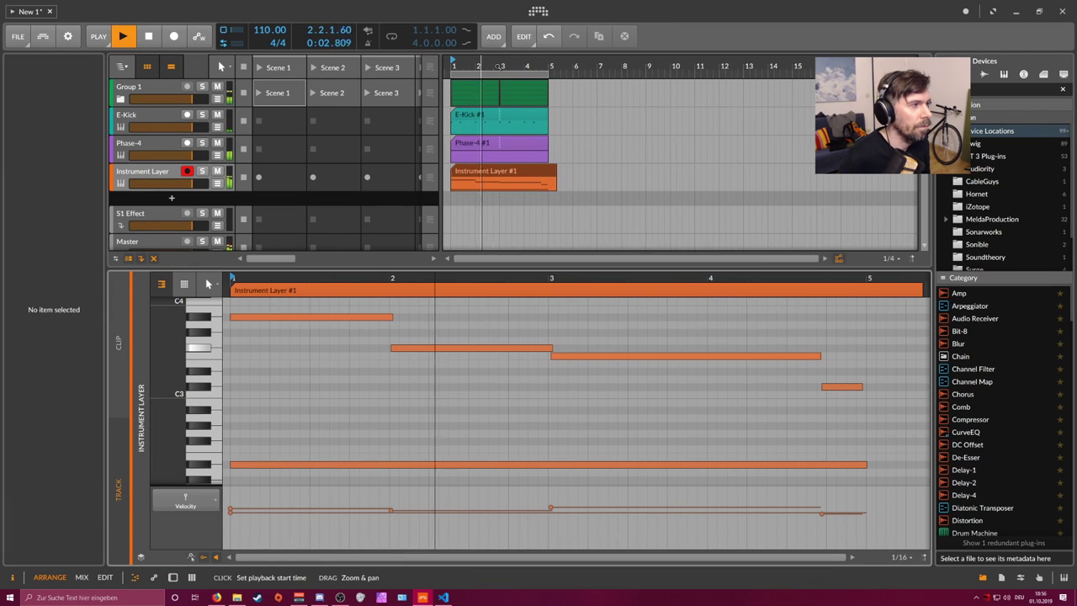
{"action": "left_click", "coordinate": [547, 168]}
{"action": "left_click", "coordinate": [391, 36]}
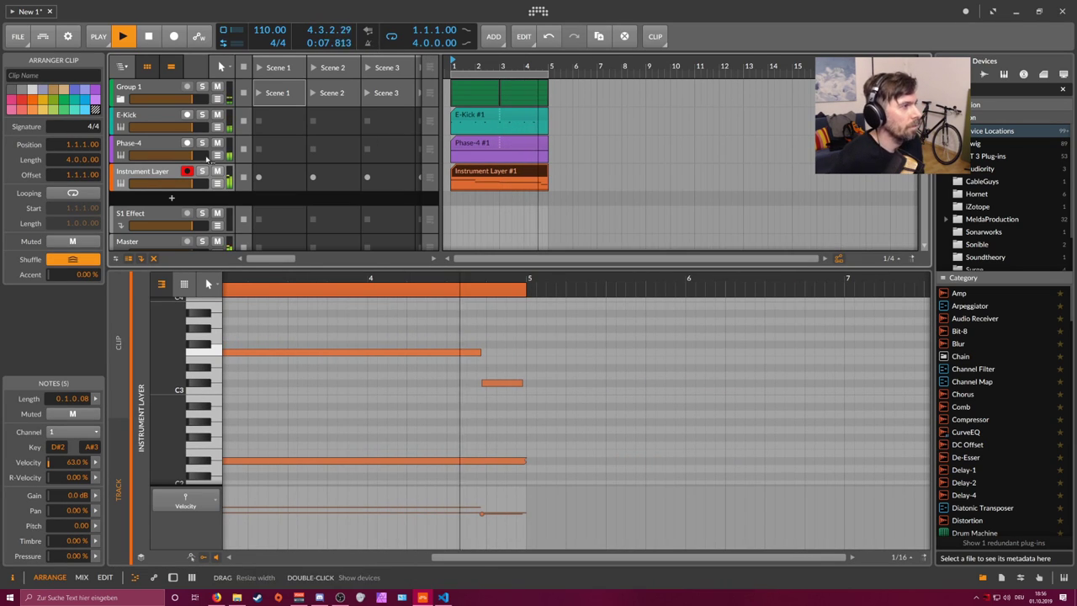
Step: Look through the Phase-4, E-Kick and Group 1 tracks, including the group's child tracks
{"action": "left_click", "coordinate": [164, 144]}
{"action": "left_click", "coordinate": [160, 116]}
{"action": "left_click", "coordinate": [153, 87]}
{"action": "left_click", "coordinate": [122, 99]}
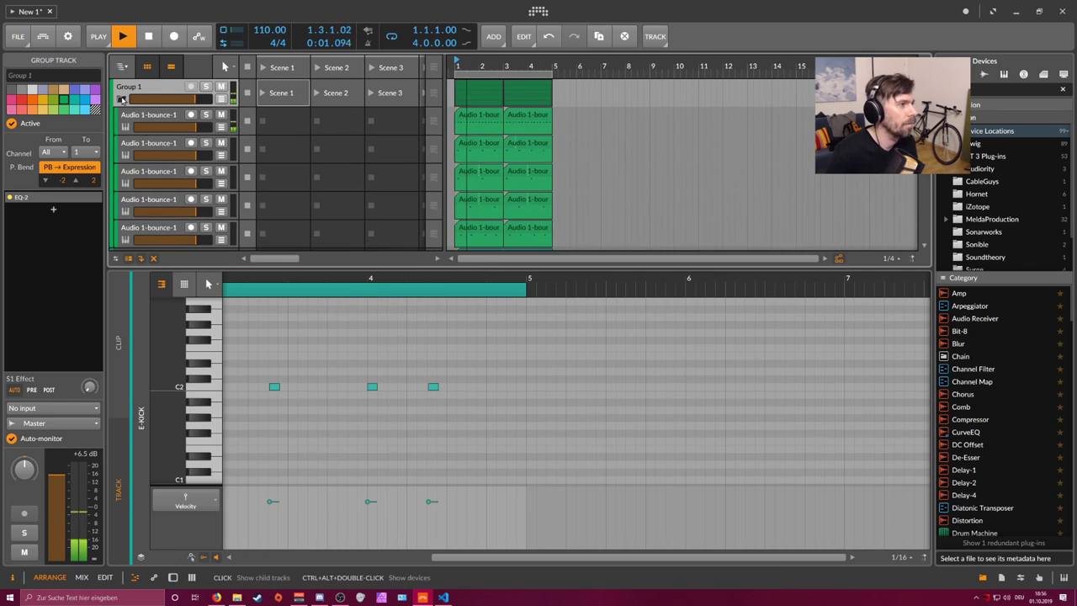
{"action": "scroll", "coordinate": [208, 154], "scroll_direction": "down", "scroll_amount": 5}
{"action": "scroll", "coordinate": [188, 152], "scroll_direction": "up", "scroll_amount": 5}
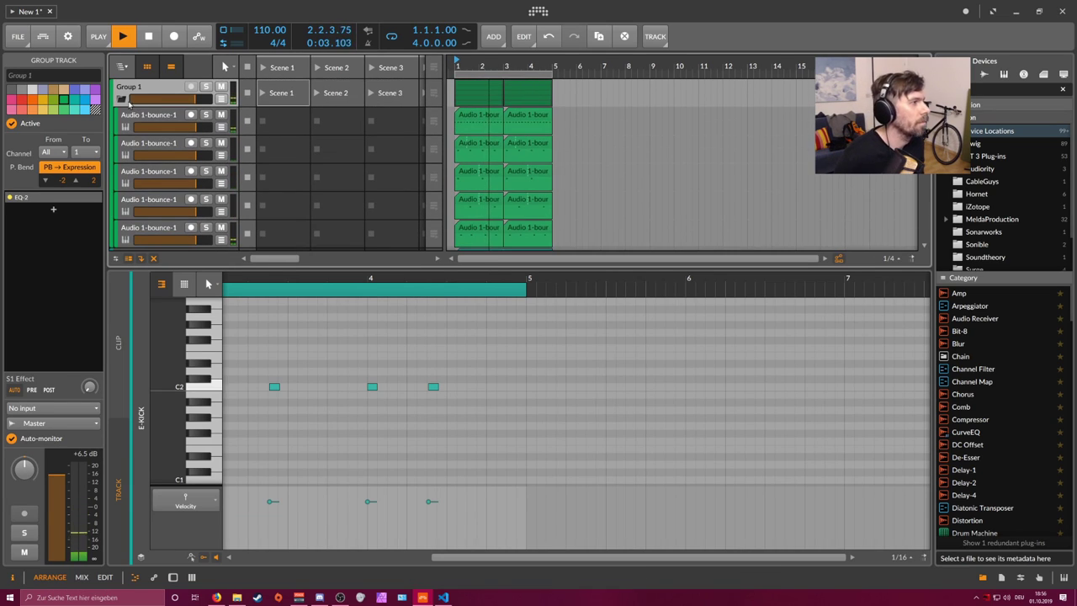
{"action": "left_click", "coordinate": [122, 100]}
Step: Adjust the decay of the E-Kick's pitch modulation and tune the kick to C0
{"action": "left_click", "coordinate": [145, 116]}
{"action": "key", "text": "d"}
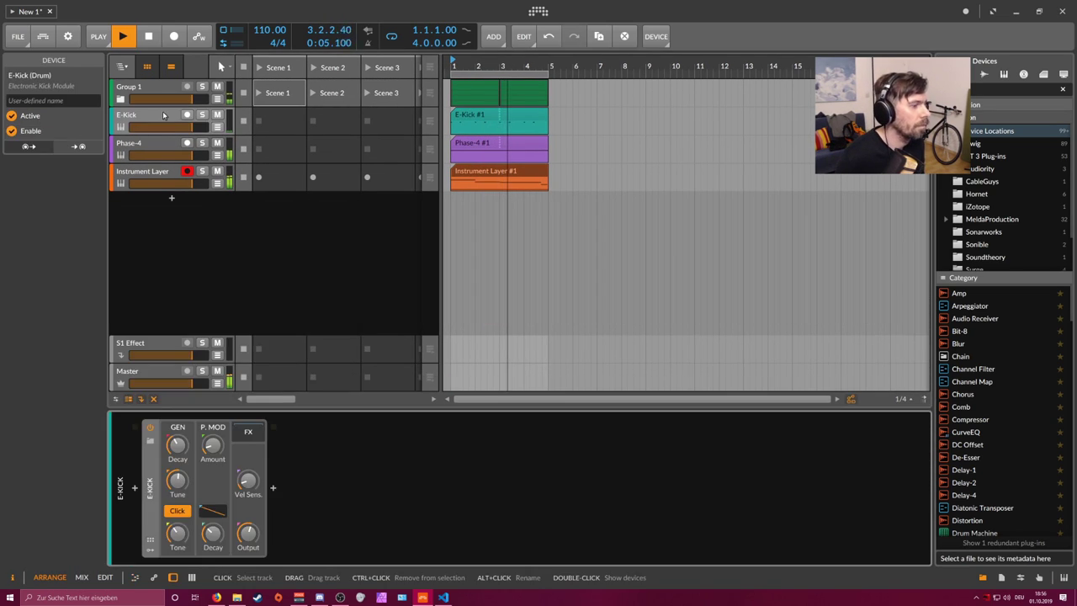
{"action": "mouse_move", "coordinate": [213, 533]}
{"action": "left_mouse_down"}
{"action": "mouse_move", "coordinate": [214, 505]}
{"action": "mouse_move", "coordinate": [212, 541]}
{"action": "mouse_move", "coordinate": [212, 530]}
{"action": "left_mouse_up"}
{"action": "left_click", "coordinate": [185, 483], "text": "ctrl"}
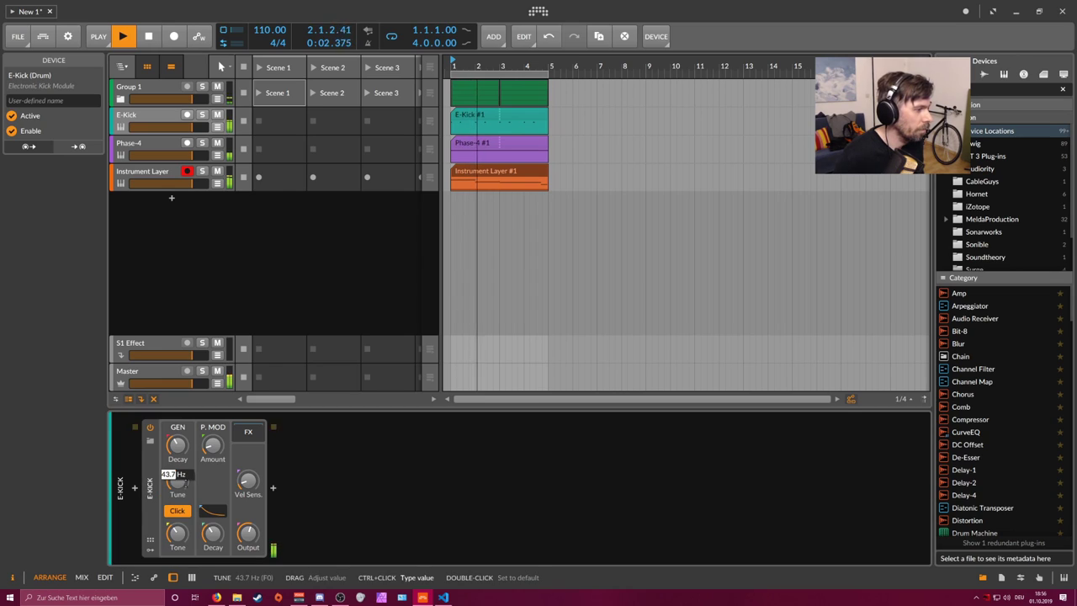
{"action": "type", "text": "C0"}
{"action": "key", "text": "Return"}
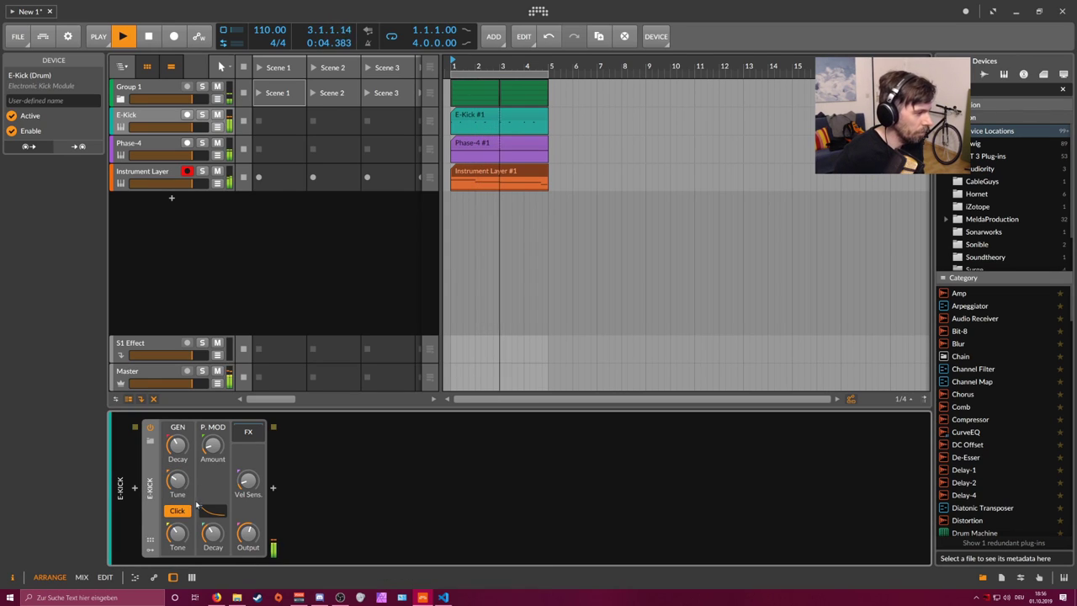
Step: Fine-tune the E-Kick's pitch modulation decay and generator decay, and raise its output level
{"action": "left_click_drag", "start_coordinate": [210, 509], "coordinate": [210, 508]}
{"action": "mouse_move", "coordinate": [177, 446]}
{"action": "left_mouse_down"}
{"action": "mouse_move", "coordinate": [178, 431]}
{"action": "mouse_move", "coordinate": [178, 449]}
{"action": "left_mouse_up"}
{"action": "left_click_drag", "start_coordinate": [248, 535], "coordinate": [249, 520]}
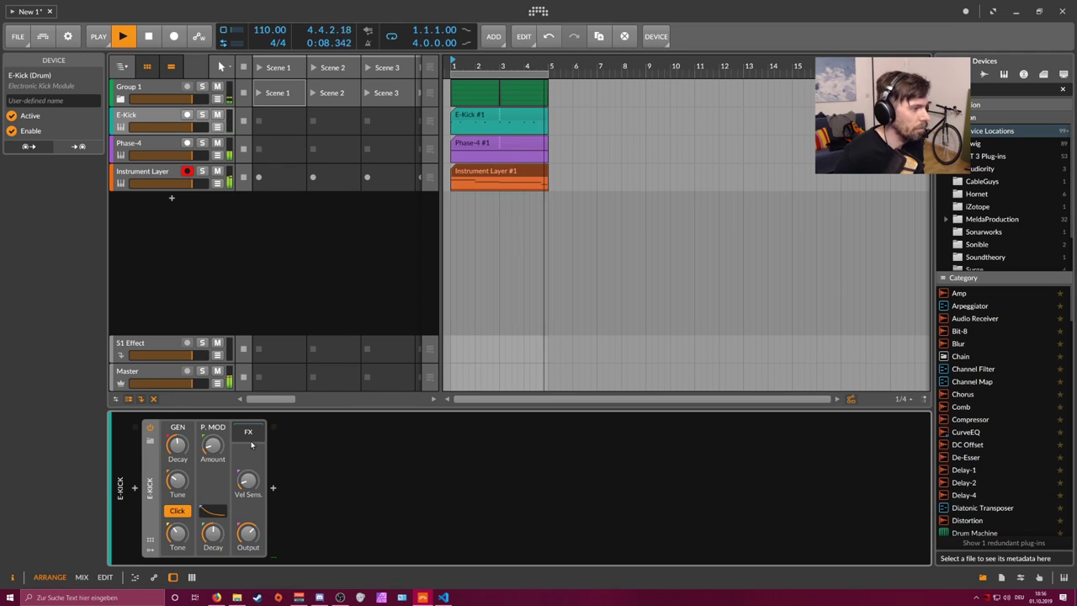
Step: Add an EQ-5 after the E-Kick and boost band 3 by about 16.4 dB near 1.08 kHz
{"action": "left_click", "coordinate": [248, 433]}
{"action": "left_click", "coordinate": [272, 488]}
{"action": "type", "text": "eq"}
{"action": "key", "text": "Down"}
{"action": "key", "text": "Return"}
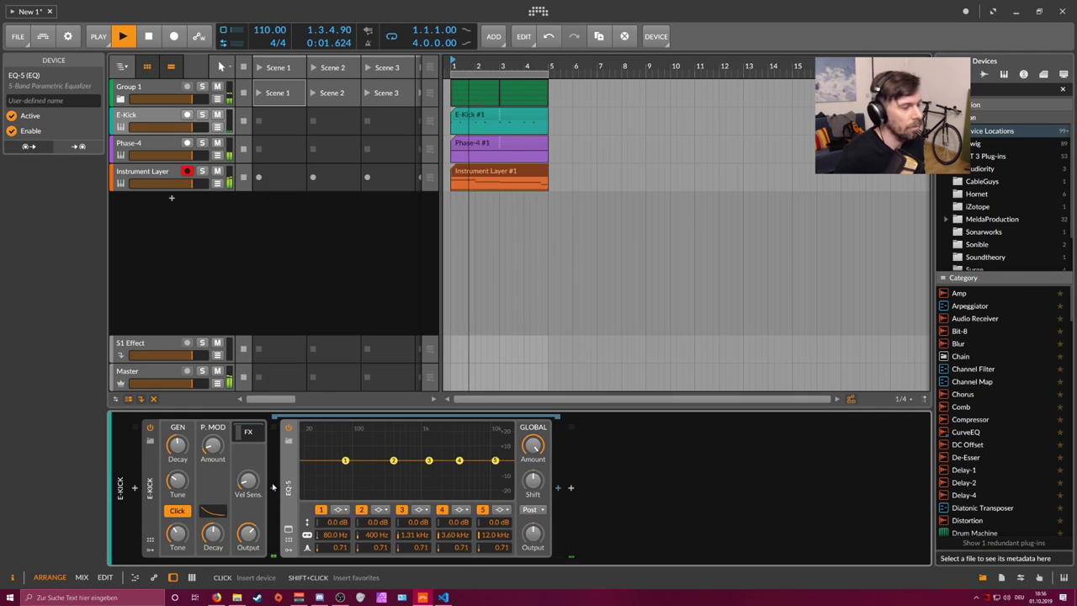
{"action": "left_click_drag", "start_coordinate": [429, 460], "coordinate": [424, 436]}
Step: Raise the filter cutoff of the Sampler inside the Instrument Layer to about 2.05 kHz
{"action": "double_click", "coordinate": [162, 173]}
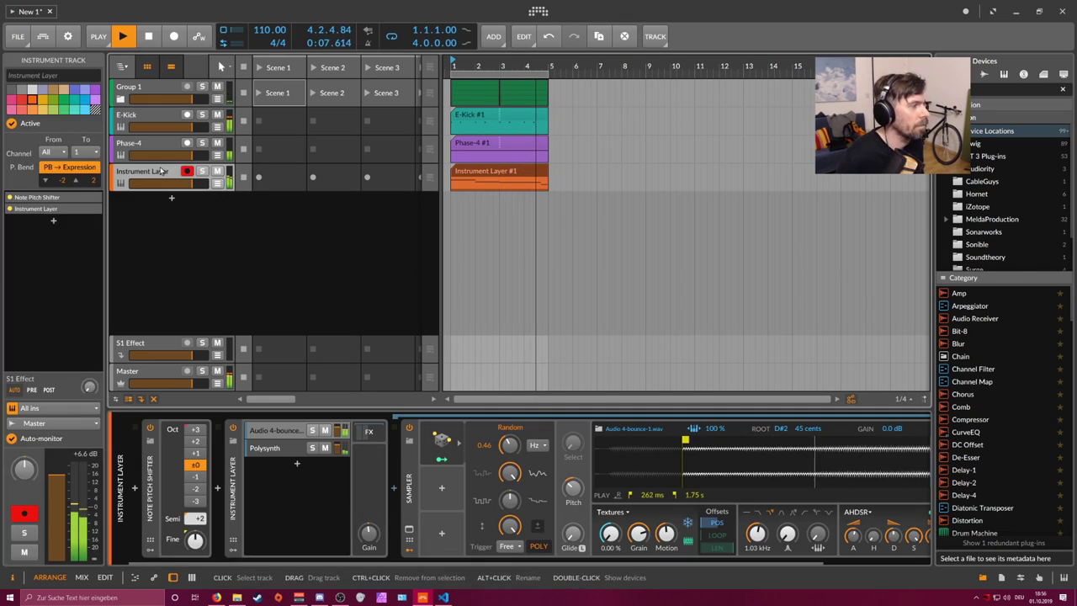
{"action": "scroll", "coordinate": [339, 461], "scroll_direction": "down", "scroll_amount": 5}
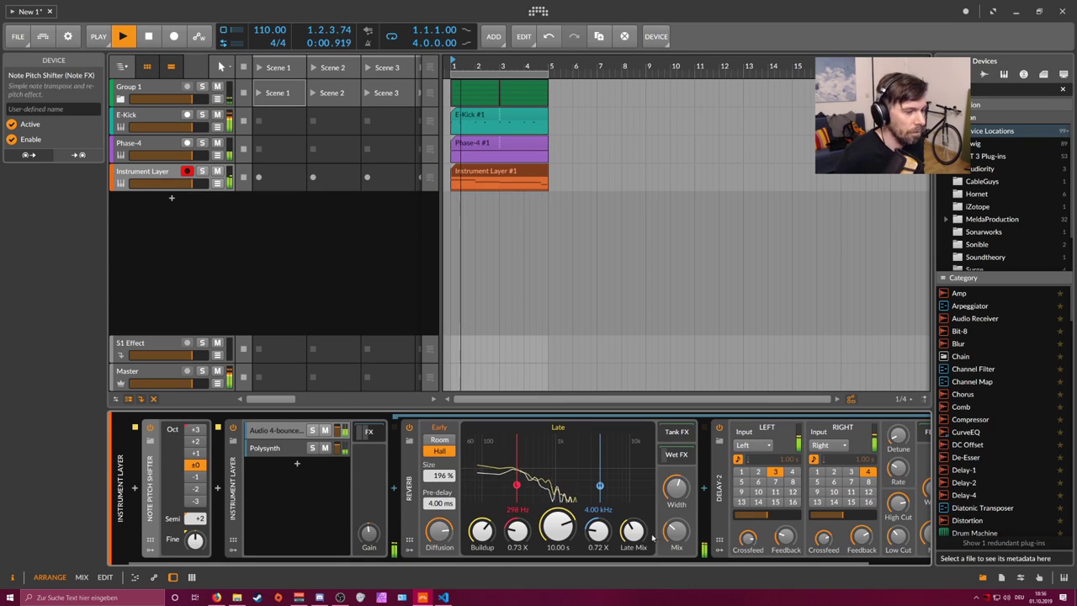
{"action": "scroll", "coordinate": [601, 564], "scroll_direction": "down", "scroll_amount": 2}
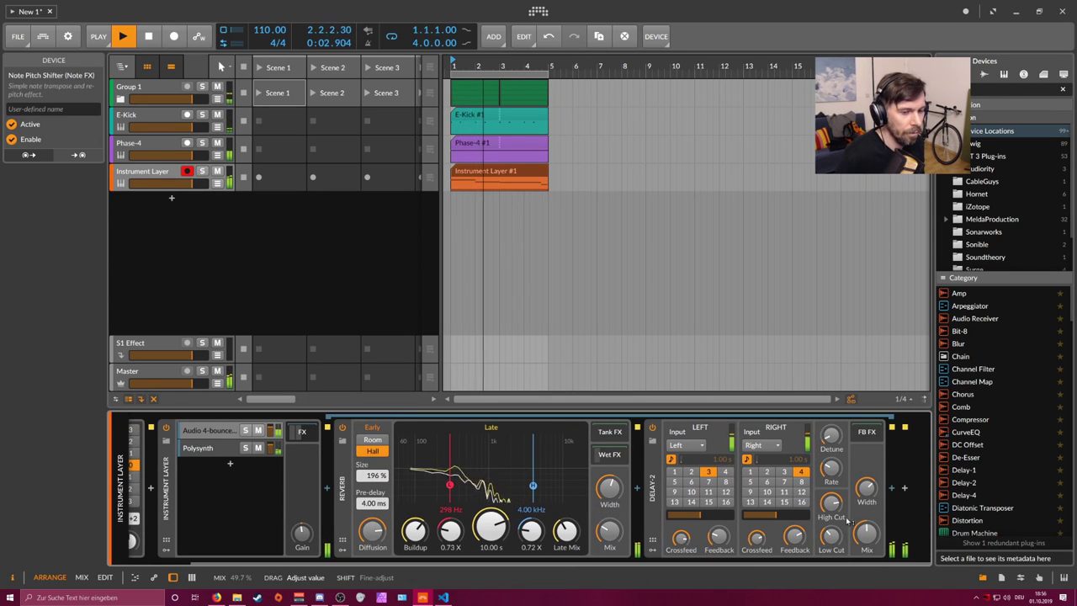
{"action": "left_click", "coordinate": [211, 430]}
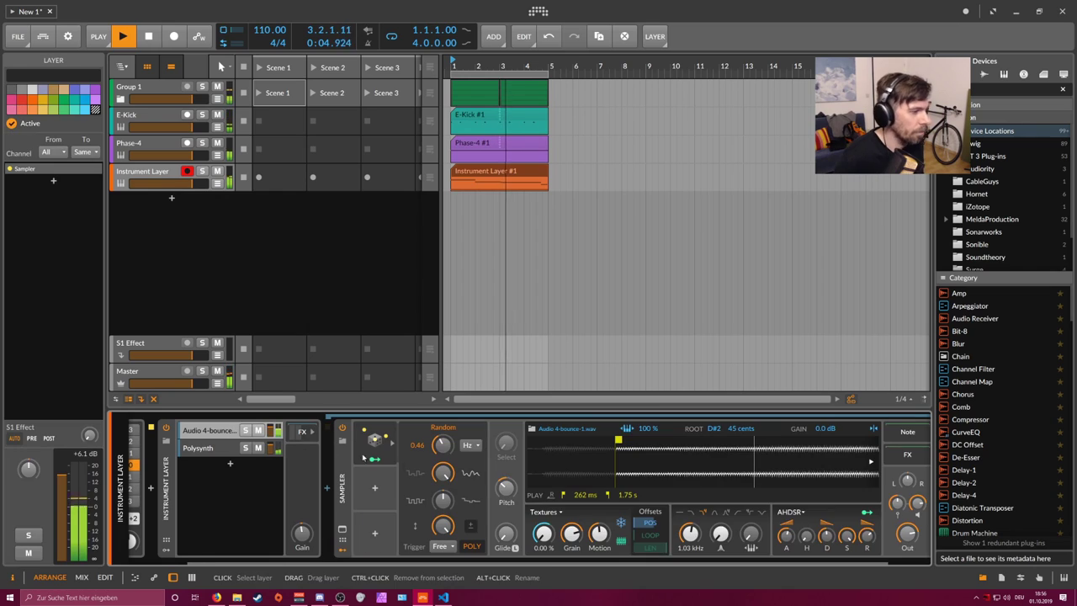
{"action": "left_click_drag", "start_coordinate": [690, 534], "coordinate": [690, 527]}
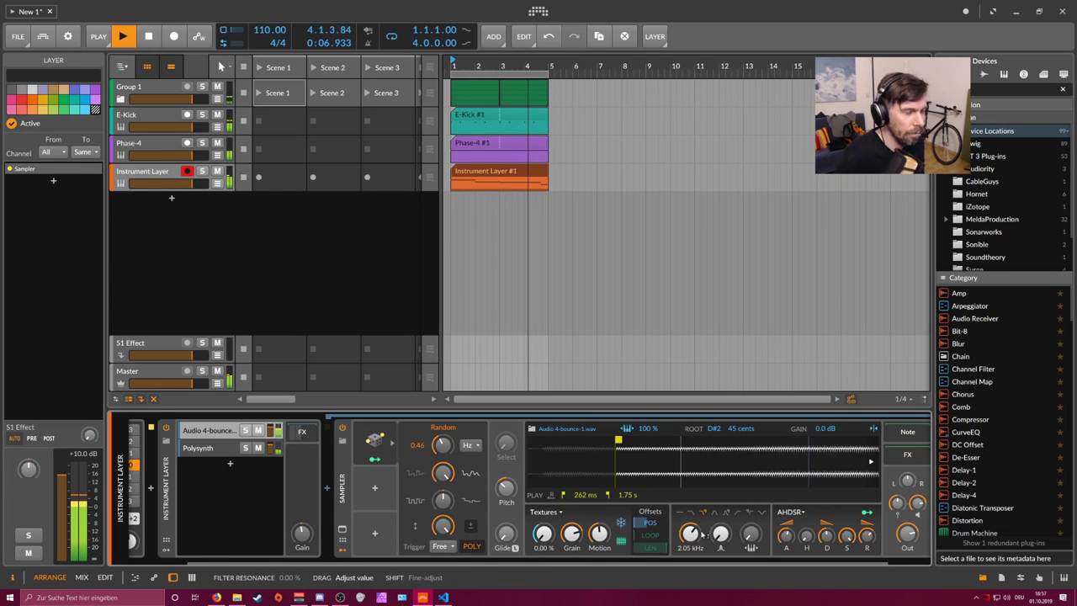
Step: Check the Instrument Layer clip's notes and shorten the Sampler's play range to end at about 534 ms
{"action": "left_click", "coordinate": [168, 174]}
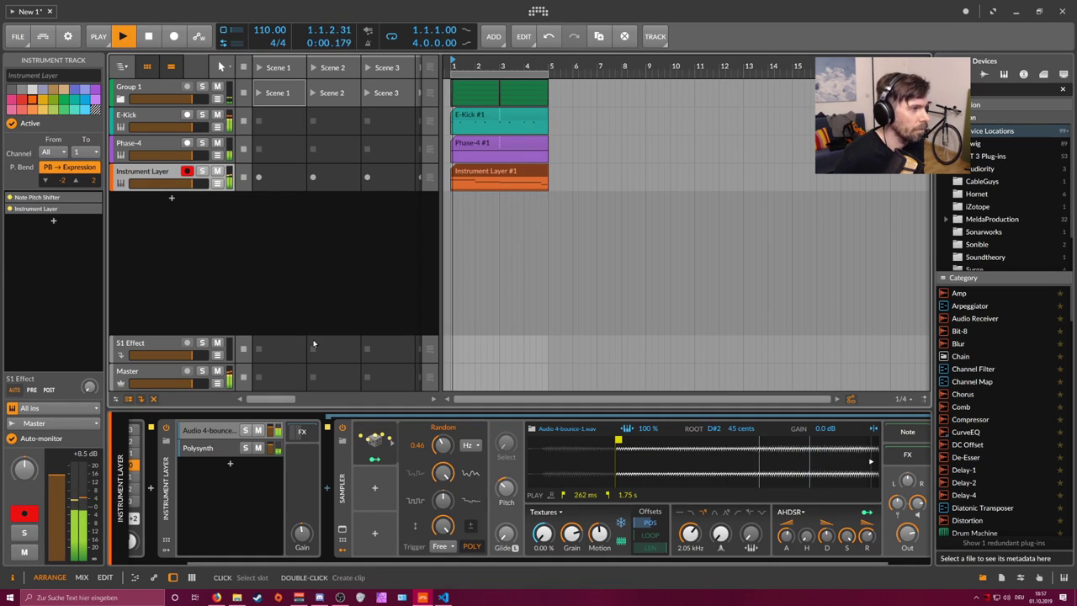
{"action": "left_click", "coordinate": [470, 174]}
{"action": "double_click", "coordinate": [470, 174]}
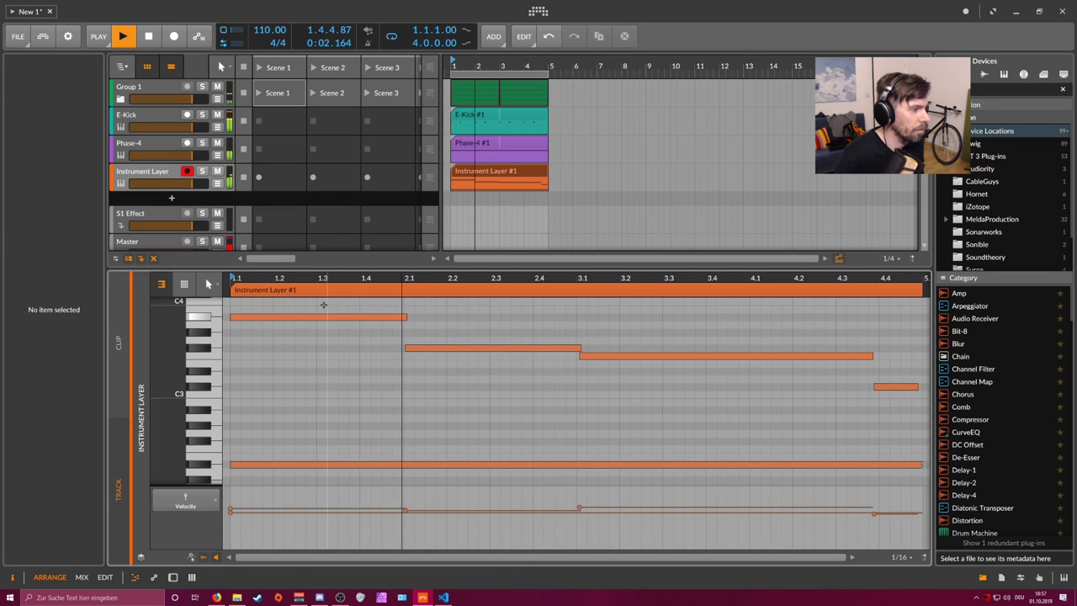
{"action": "key", "text": "d"}
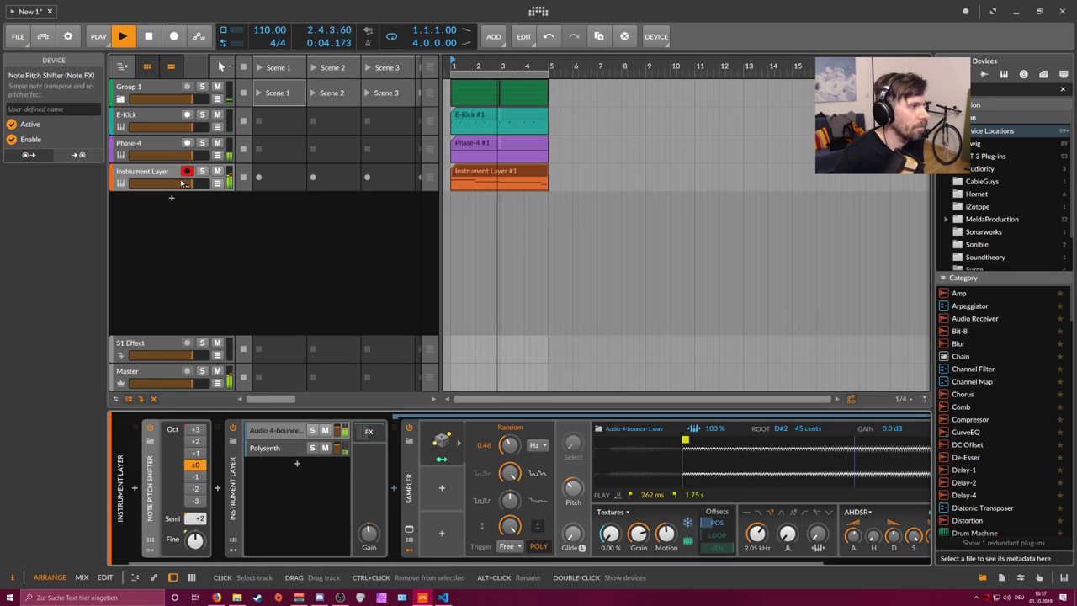
{"action": "left_click_drag", "start_coordinate": [607, 455], "coordinate": [608, 444]}
{"action": "left_click_drag", "start_coordinate": [736, 440], "coordinate": [642, 441]}
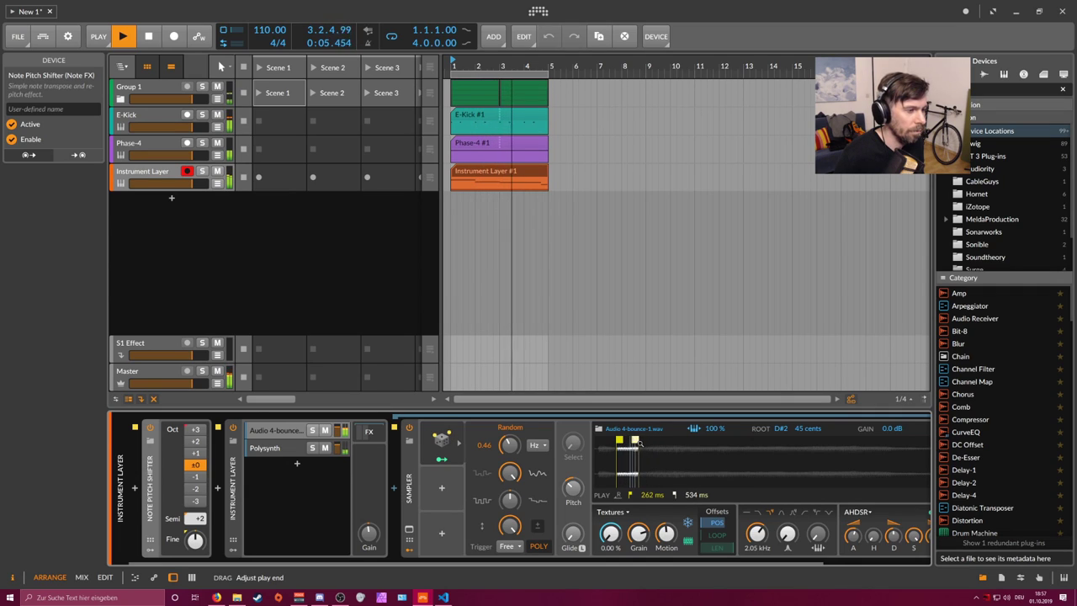
Step: Review the Instrument Layer's sampler and FX chain, and set the Note Pitch Shifter's octave to +1
{"action": "left_click", "coordinate": [300, 430]}
{"action": "left_click", "coordinate": [300, 431]}
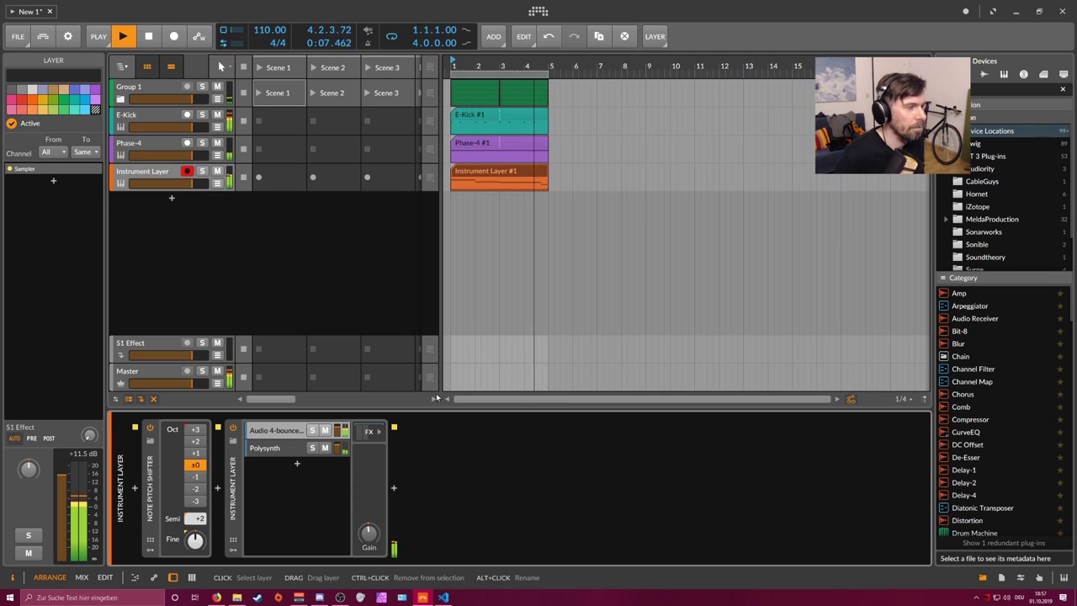
{"action": "left_click", "coordinate": [168, 175]}
{"action": "left_click", "coordinate": [362, 435]}
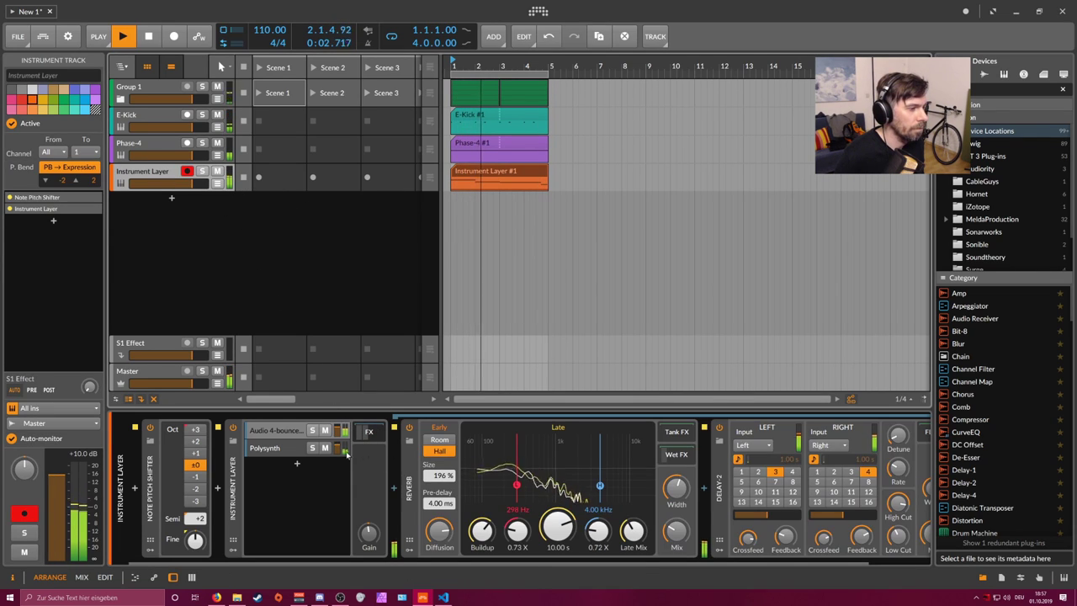
{"action": "left_click", "coordinate": [277, 431]}
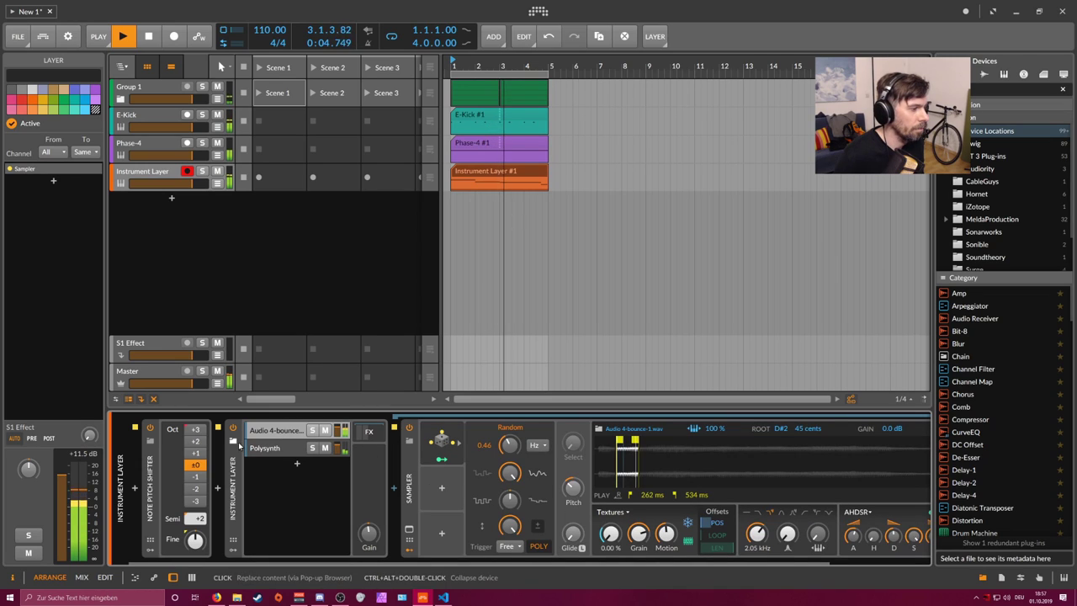
{"action": "key", "text": "space"}
{"action": "key", "text": "space"}
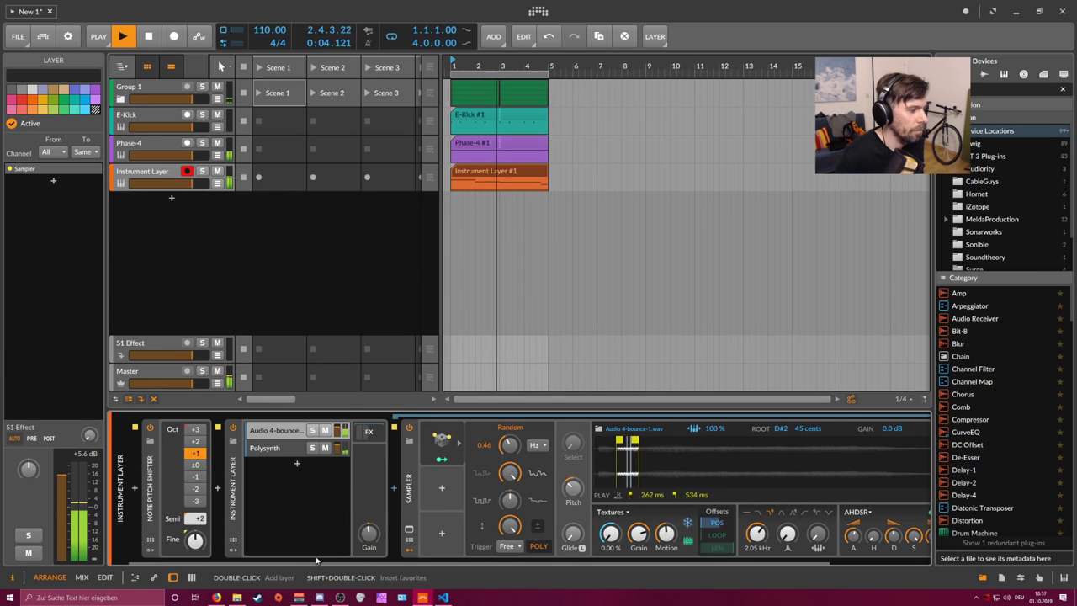
Step: Turn down the output level of the E-Kick device on the E-Kick track
{"action": "left_click", "coordinate": [177, 172]}
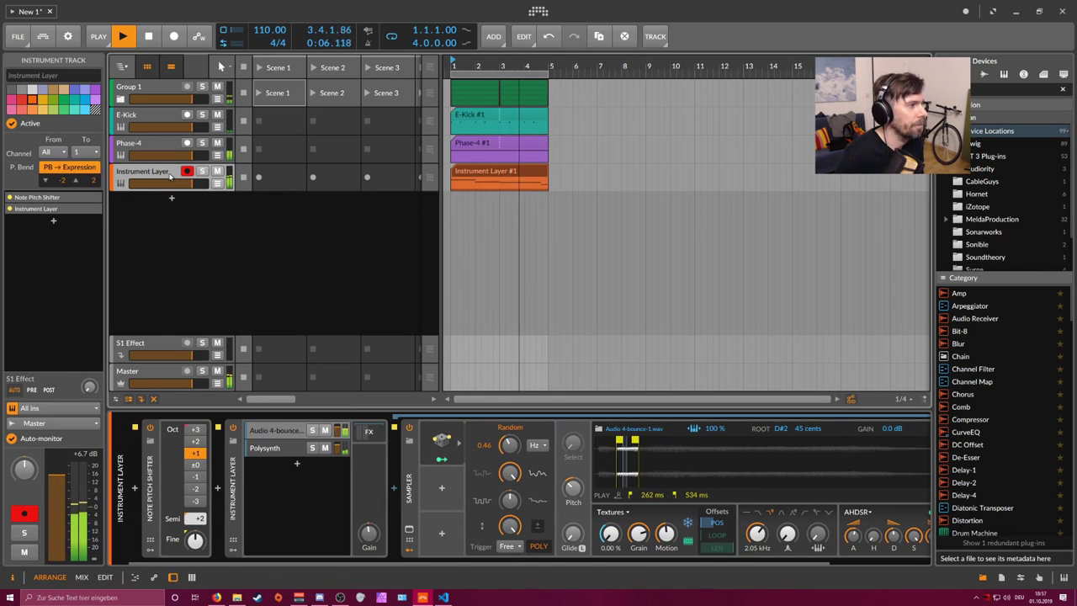
{"action": "left_click", "coordinate": [174, 150]}
{"action": "left_click", "coordinate": [168, 122]}
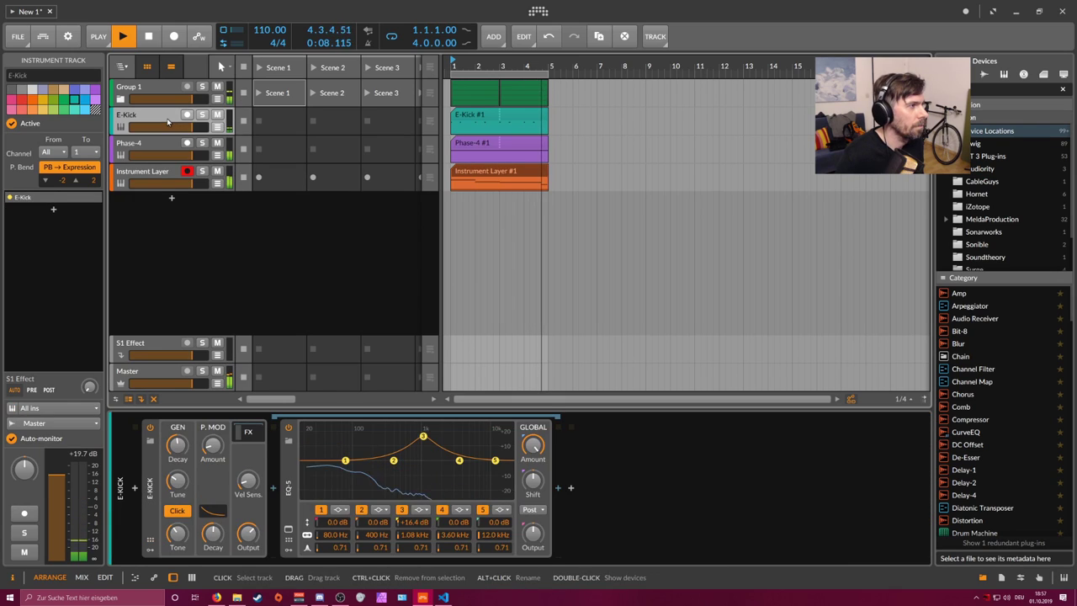
{"action": "left_click_drag", "start_coordinate": [248, 533], "coordinate": [248, 549]}
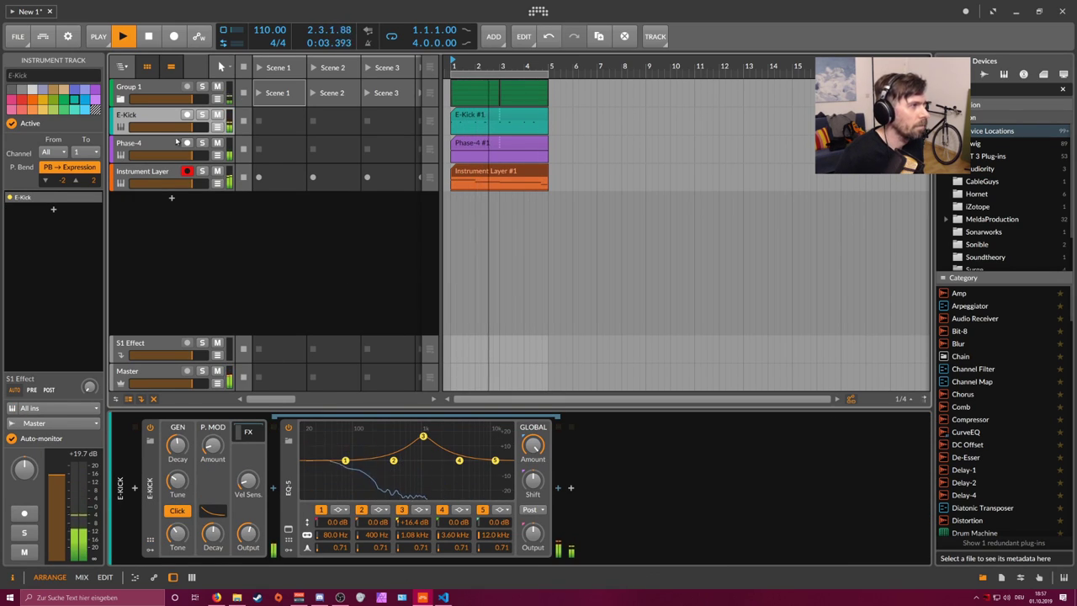
Step: Add a Peak Limiter after the EQ-2 on the Group 1 track
{"action": "left_click", "coordinate": [177, 90]}
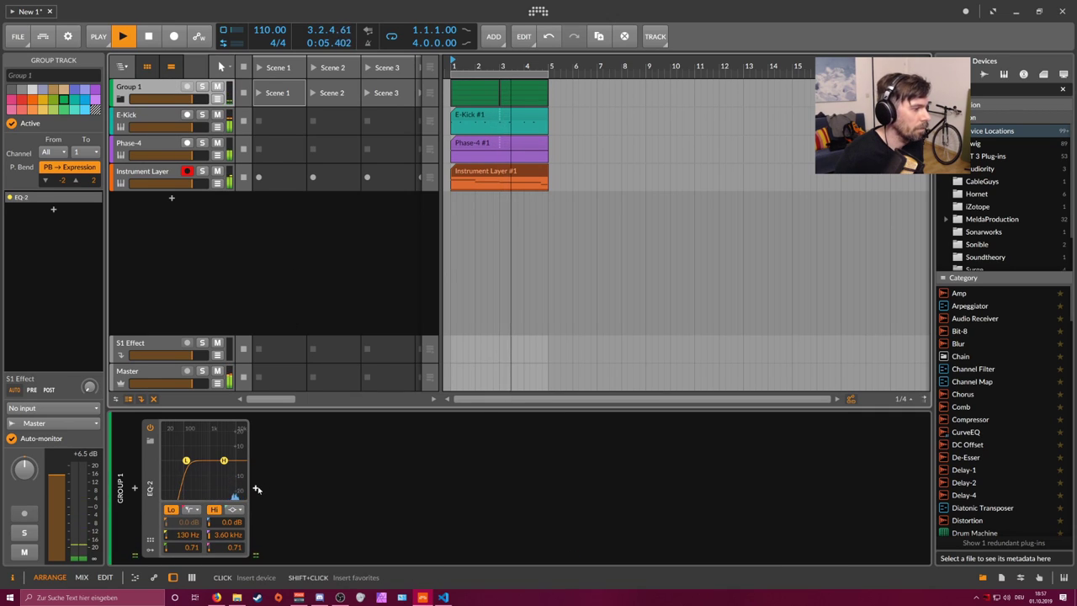
{"action": "left_click", "coordinate": [257, 488]}
{"action": "type", "text": "peak"}
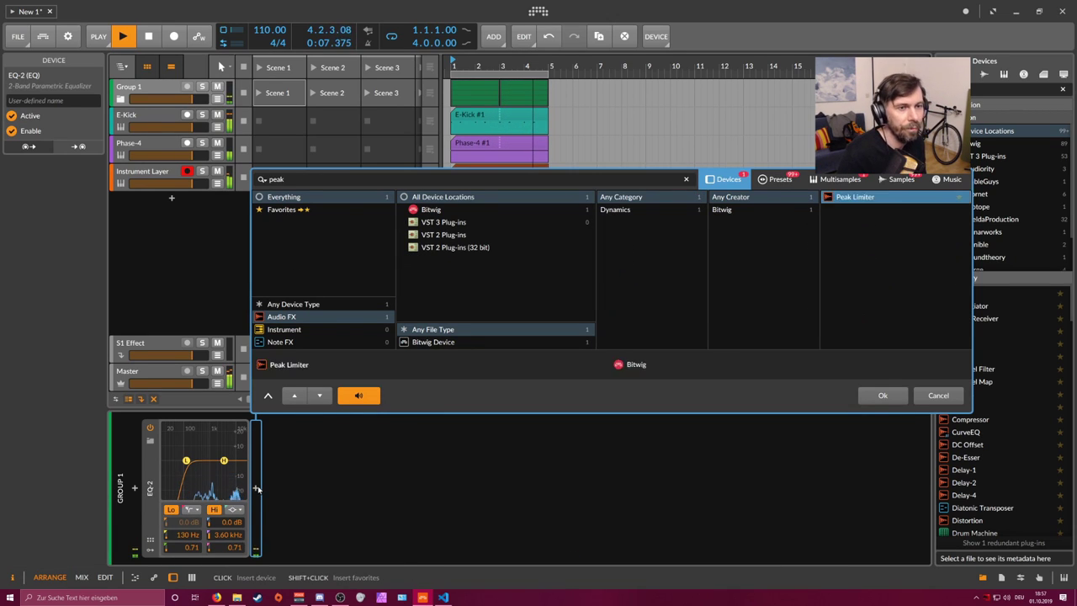
{"action": "key", "text": "Return"}
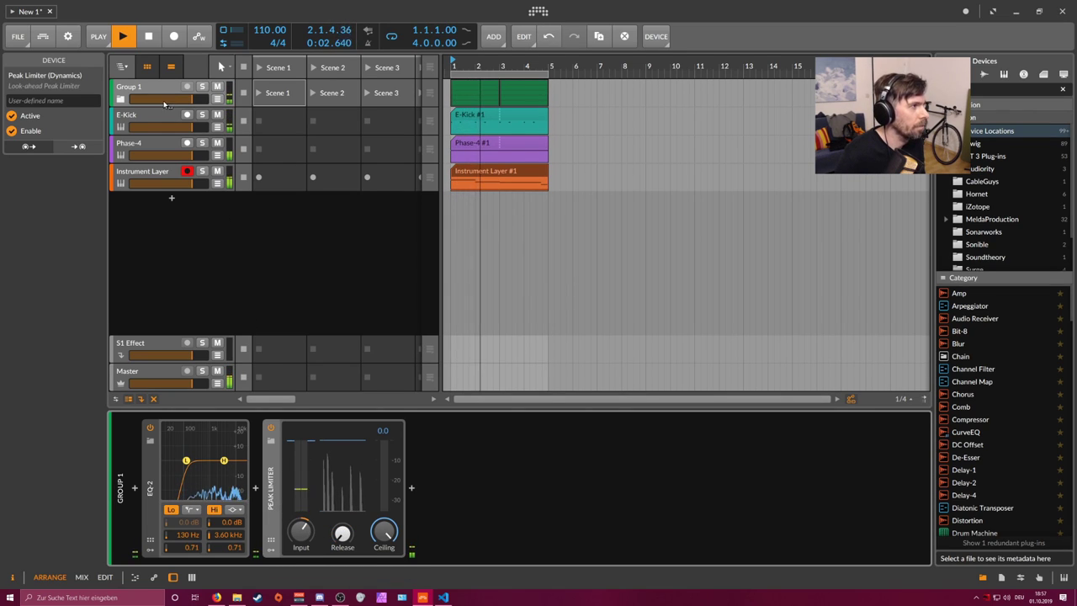
Step: Expand Group 1 and adjust the Sampler output of its first child track to about -20.7 dB
{"action": "left_click", "coordinate": [120, 100]}
{"action": "left_click", "coordinate": [147, 116]}
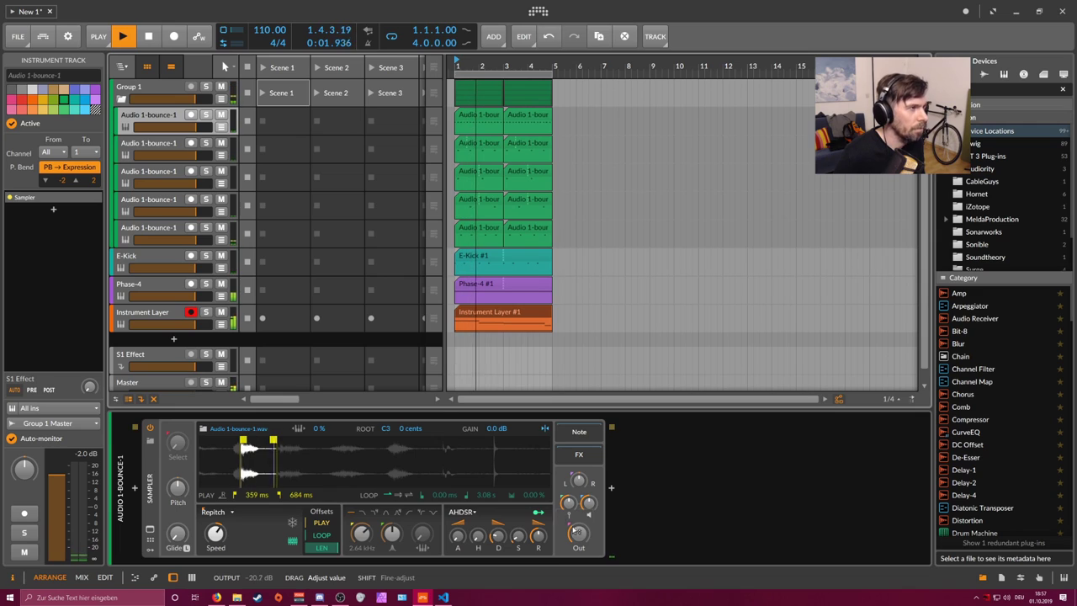
Step: Add a Reverb after the Peak Limiter on Group 1 and turn its mix all the way down
{"action": "left_click", "coordinate": [170, 95]}
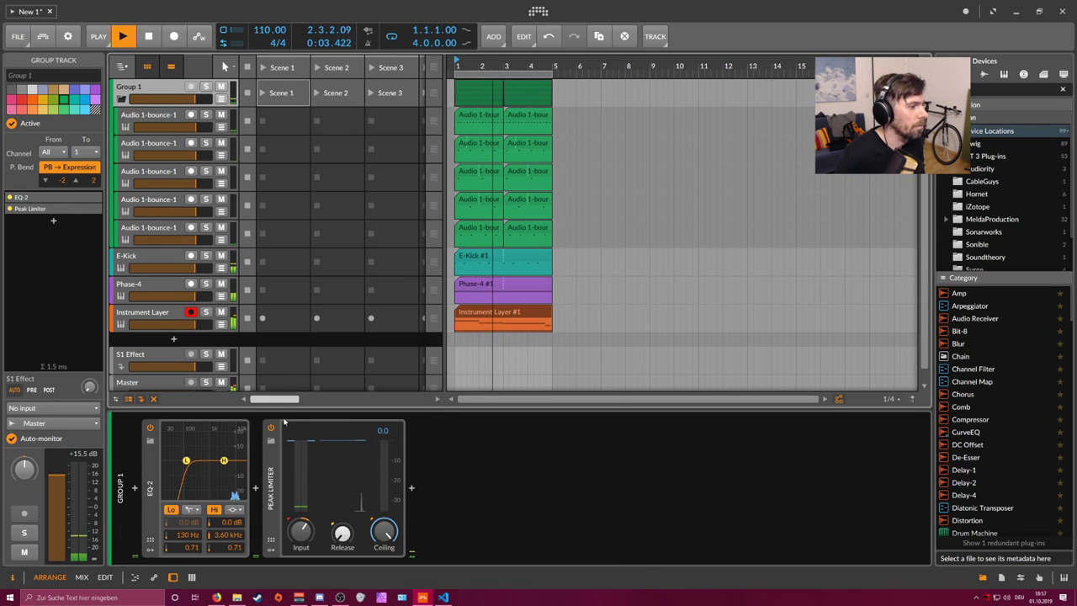
{"action": "left_click", "coordinate": [412, 488]}
{"action": "type", "text": "rev"}
{"action": "key", "text": "Return"}
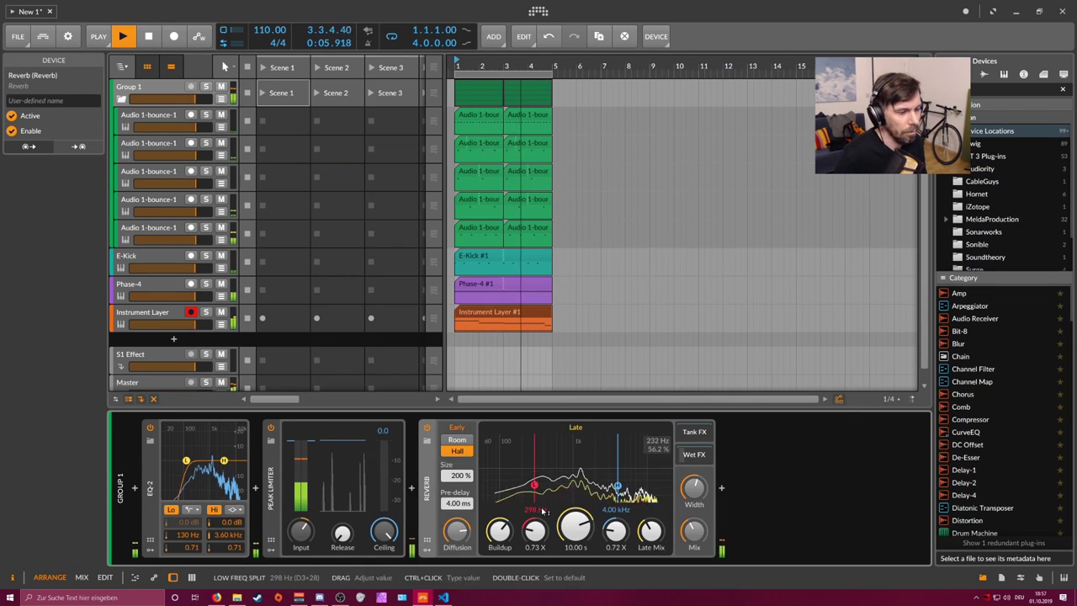
{"action": "left_click_drag", "start_coordinate": [694, 531], "coordinate": [695, 571]}
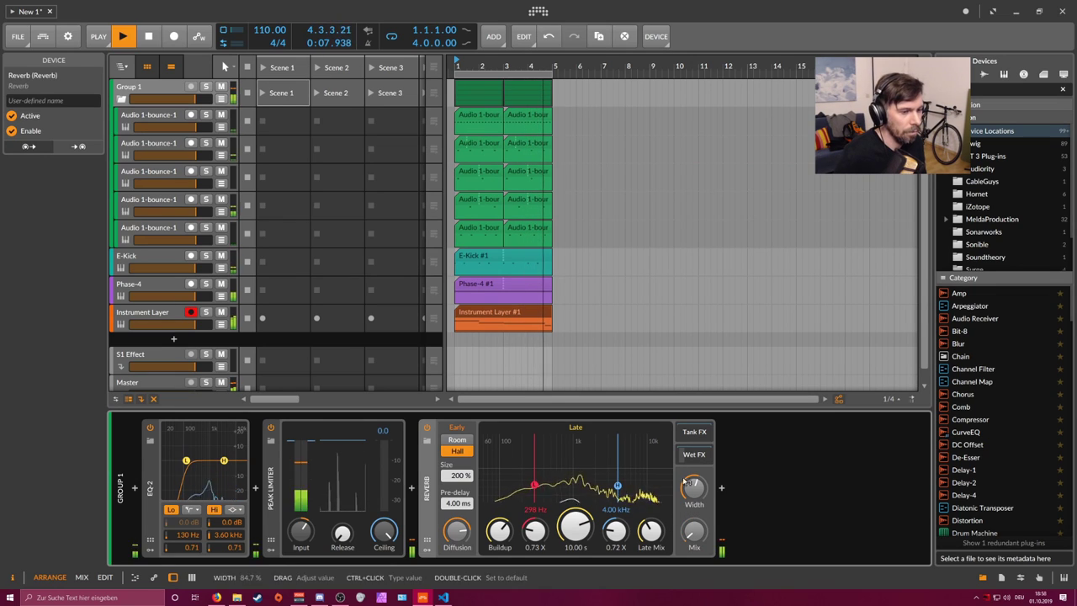
Step: Filter the Reverb's wet signal with an EQ-2, cutting highs above about 869 Hz, and set the reverb mix to about 16.3 %
{"action": "left_click", "coordinate": [695, 455]}
{"action": "left_click_drag", "start_coordinate": [694, 532], "coordinate": [694, 509]}
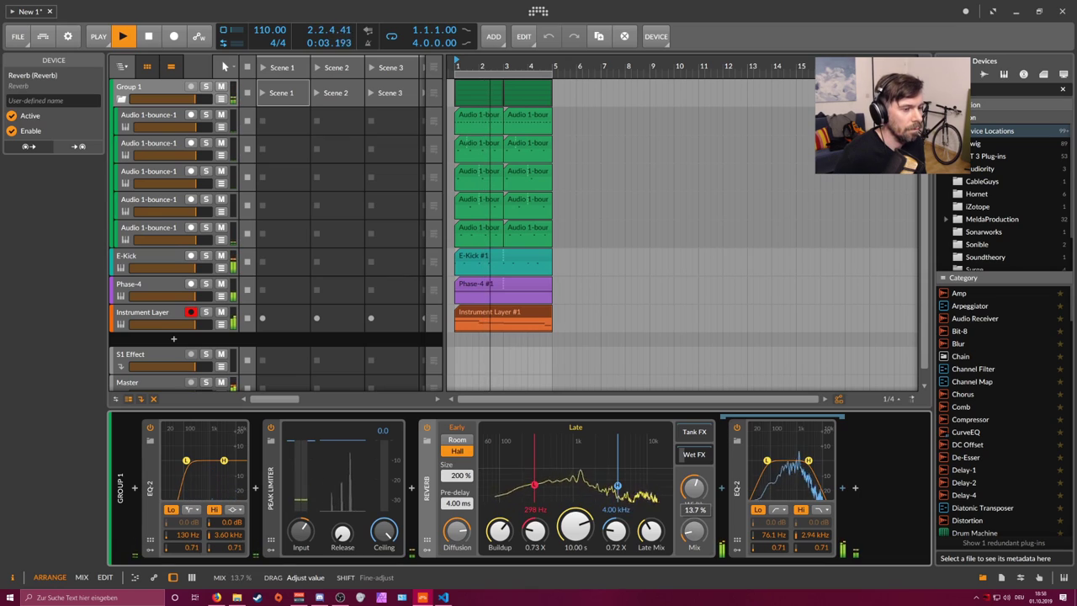
{"action": "mouse_move", "coordinate": [695, 509]}
{"action": "left_mouse_down"}
{"action": "mouse_move", "coordinate": [695, 493]}
{"action": "mouse_move", "coordinate": [703, 505]}
{"action": "left_mouse_up"}
{"action": "left_click_drag", "start_coordinate": [814, 540], "coordinate": [813, 559]}
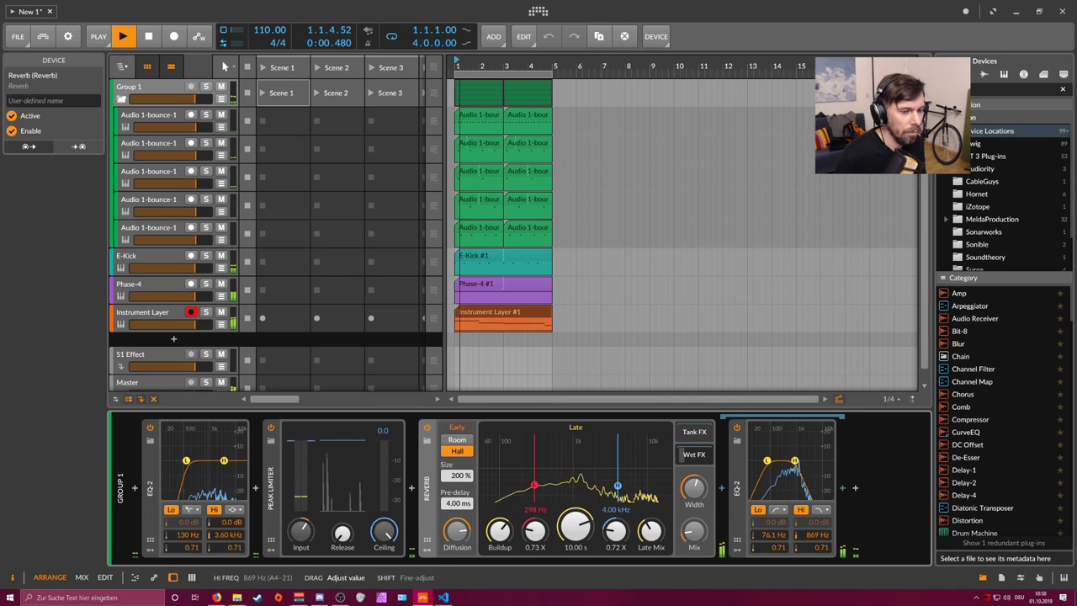
{"action": "left_click_drag", "start_coordinate": [704, 526], "coordinate": [704, 520]}
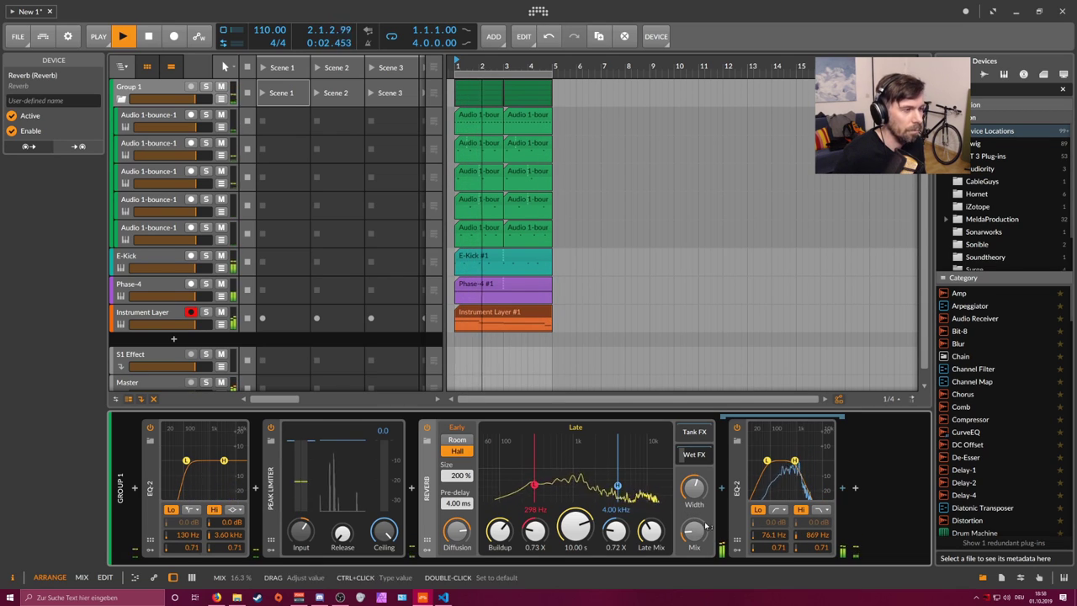
Step: Collapse Group 1 and transpose the long low note in the Instrument Layer clip down an octave to D#1
{"action": "left_click", "coordinate": [122, 99]}
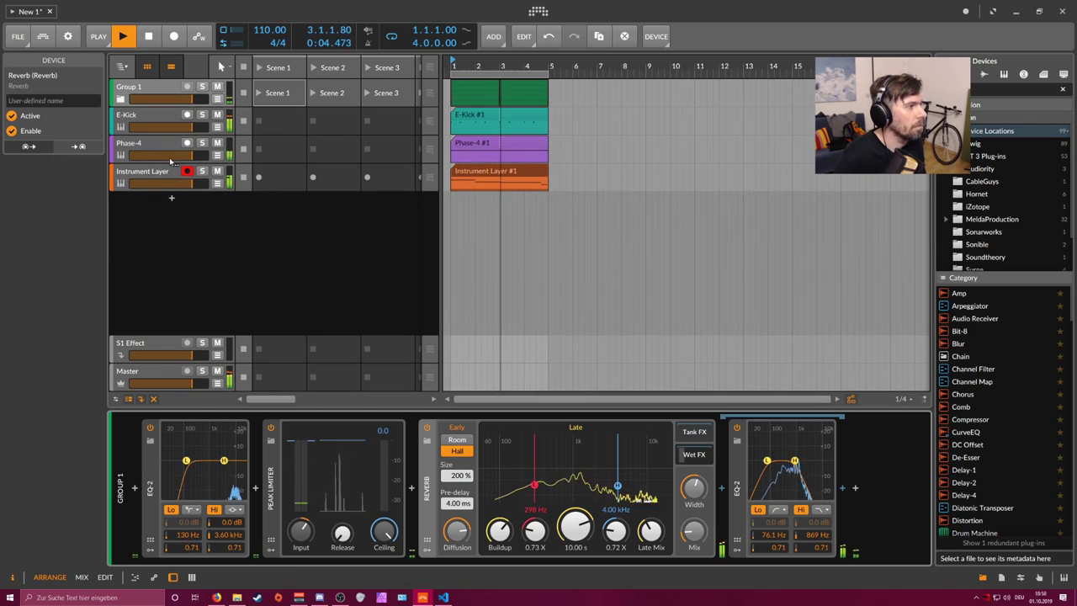
{"action": "left_click", "coordinate": [164, 172]}
{"action": "double_click", "coordinate": [479, 173]}
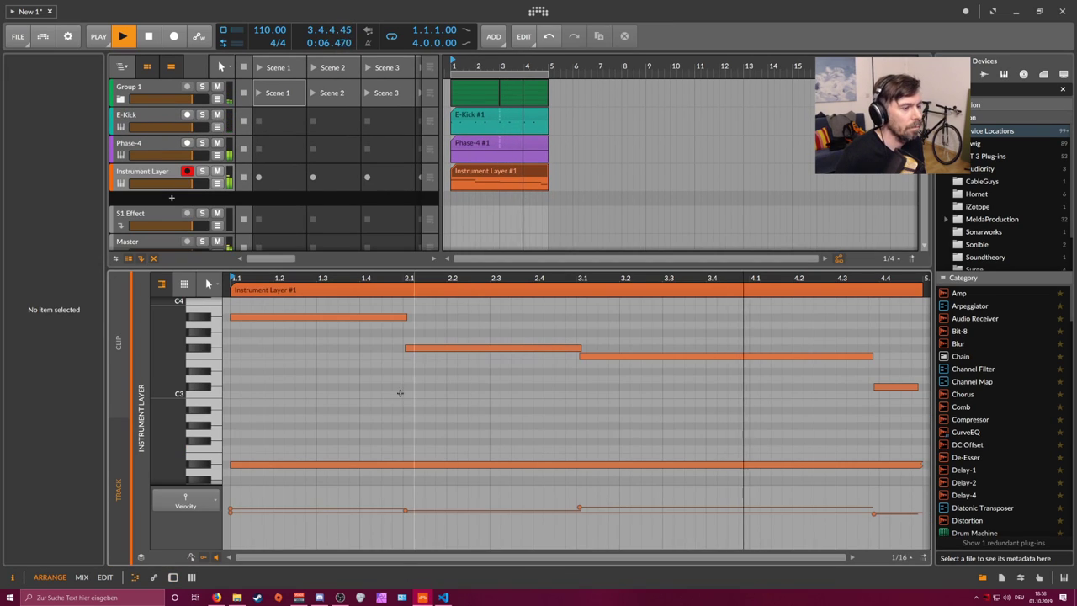
{"action": "left_click", "coordinate": [347, 466]}
{"action": "key", "text": "shift+Down"}
{"action": "scroll", "coordinate": [341, 404], "scroll_direction": "down", "scroll_amount": 4}
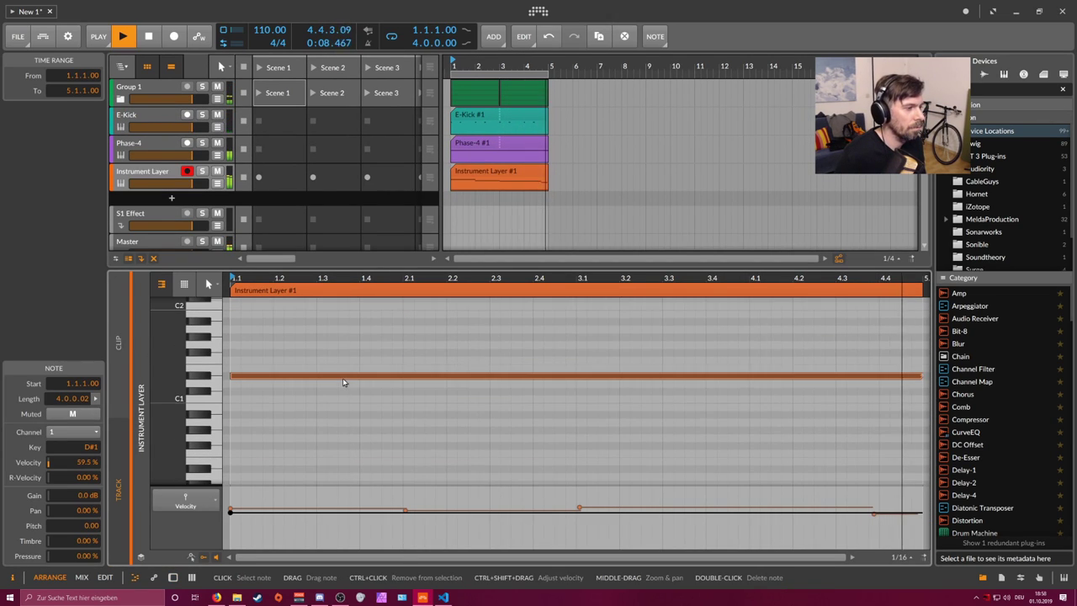
{"action": "left_click_drag", "start_coordinate": [315, 279], "coordinate": [315, 249]}
{"action": "left_click_drag", "start_coordinate": [276, 279], "coordinate": [276, 274]}
Step: Reshape the Phase-4 bass by opening its filter, detuning the B oscillator to about +0.15 st and setting the output to about -23.4 dB
{"action": "left_click", "coordinate": [175, 152]}
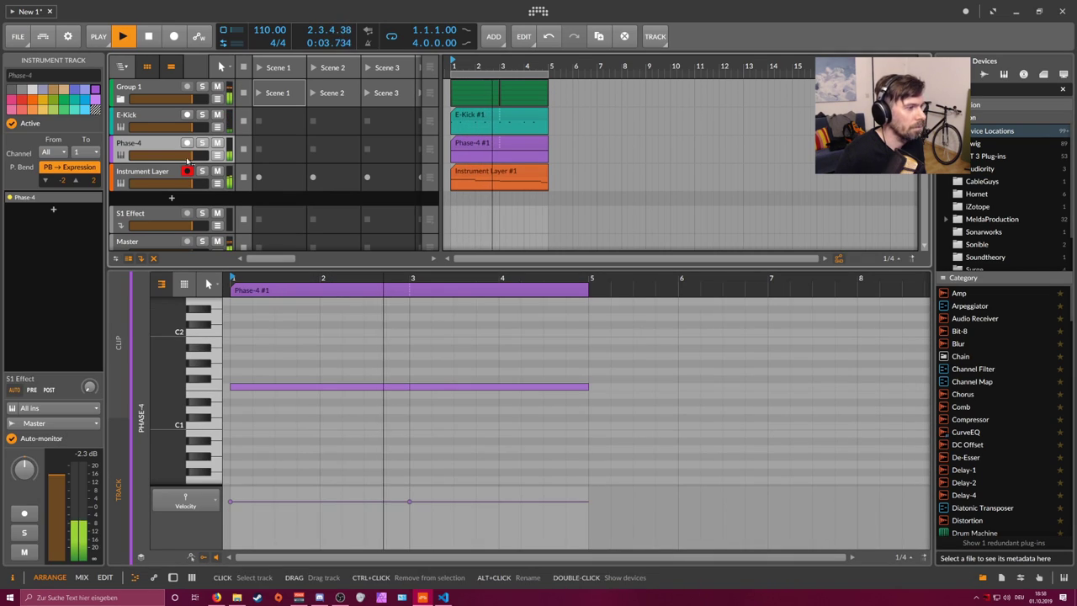
{"action": "key", "text": "d"}
{"action": "left_click_drag", "start_coordinate": [722, 477], "coordinate": [723, 447]}
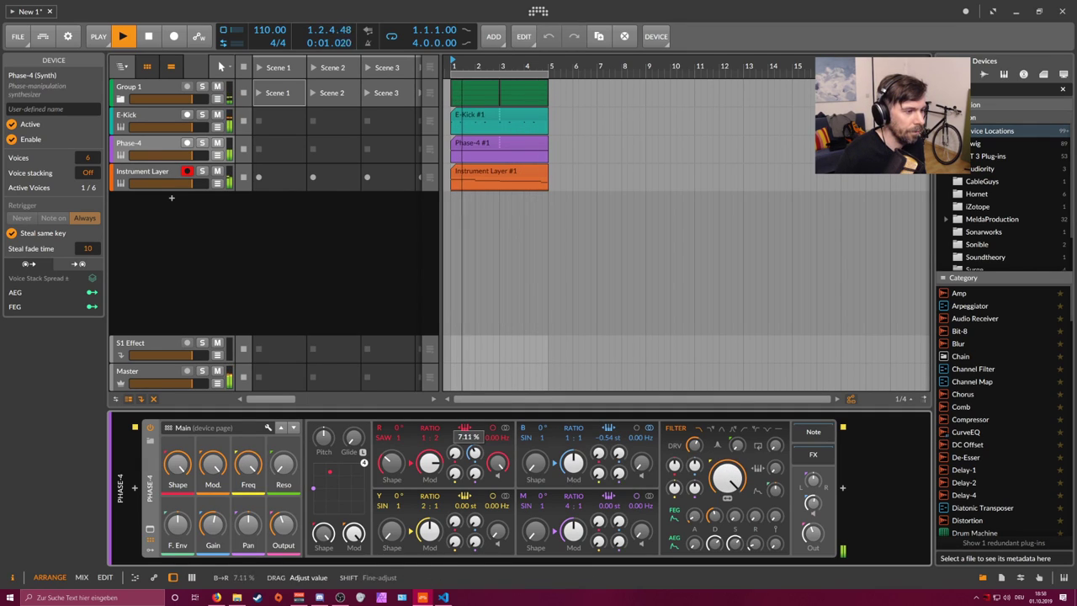
{"action": "left_click_drag", "start_coordinate": [606, 439], "coordinate": [606, 429]}
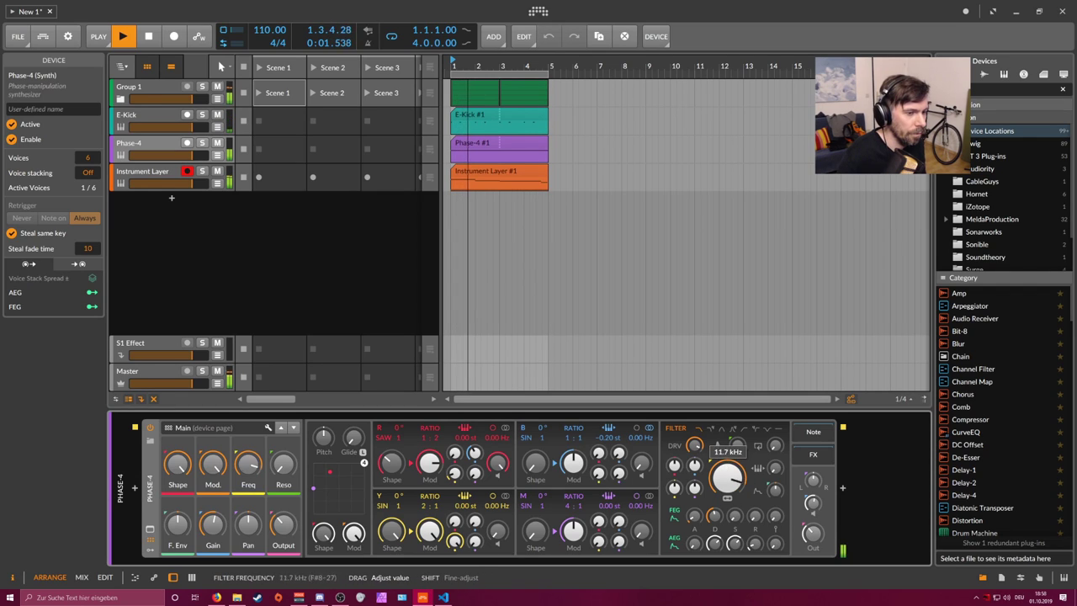
{"action": "left_click_drag", "start_coordinate": [728, 478], "coordinate": [728, 458]}
{"action": "left_click_drag", "start_coordinate": [608, 438], "coordinate": [608, 433]}
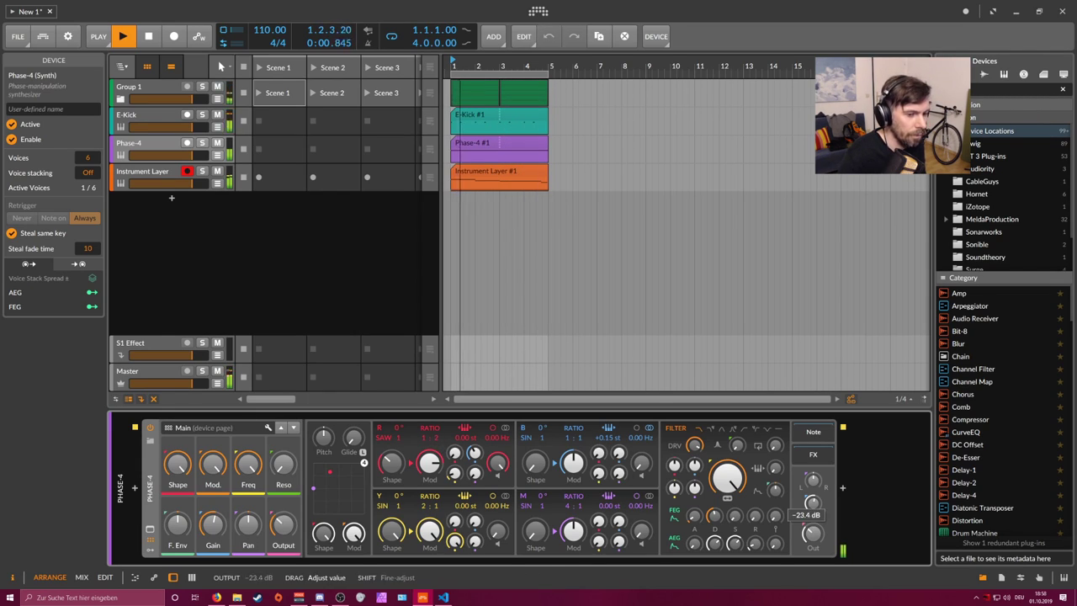
Step: Stop playback, expand Group 1 to show its sampler tracks and select the first Audio 1-bounce-1 track
{"action": "key", "text": "space"}
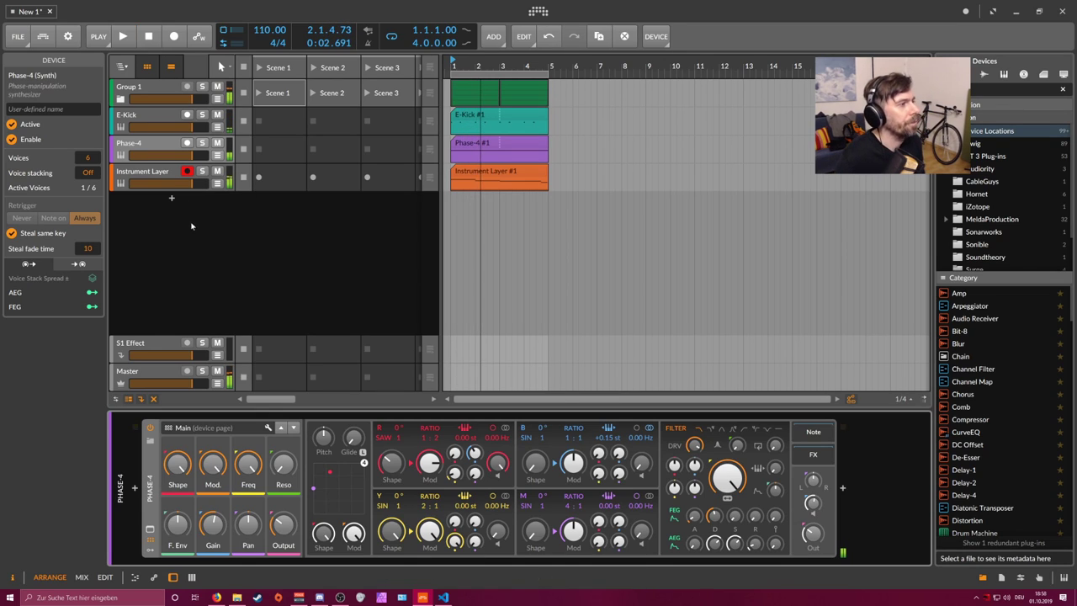
{"action": "left_click", "coordinate": [160, 176]}
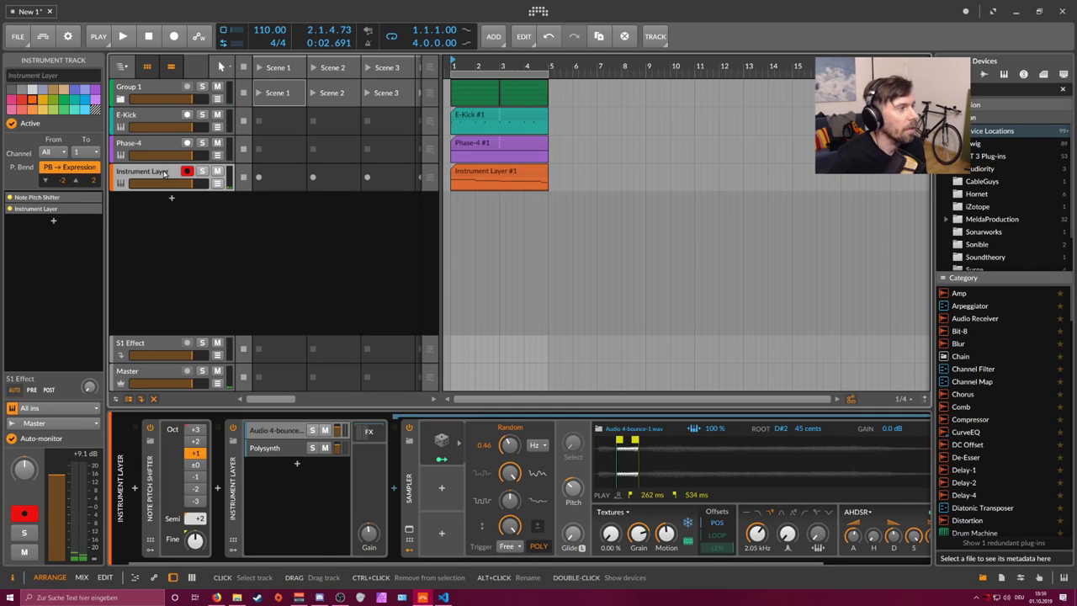
{"action": "left_click", "coordinate": [155, 149]}
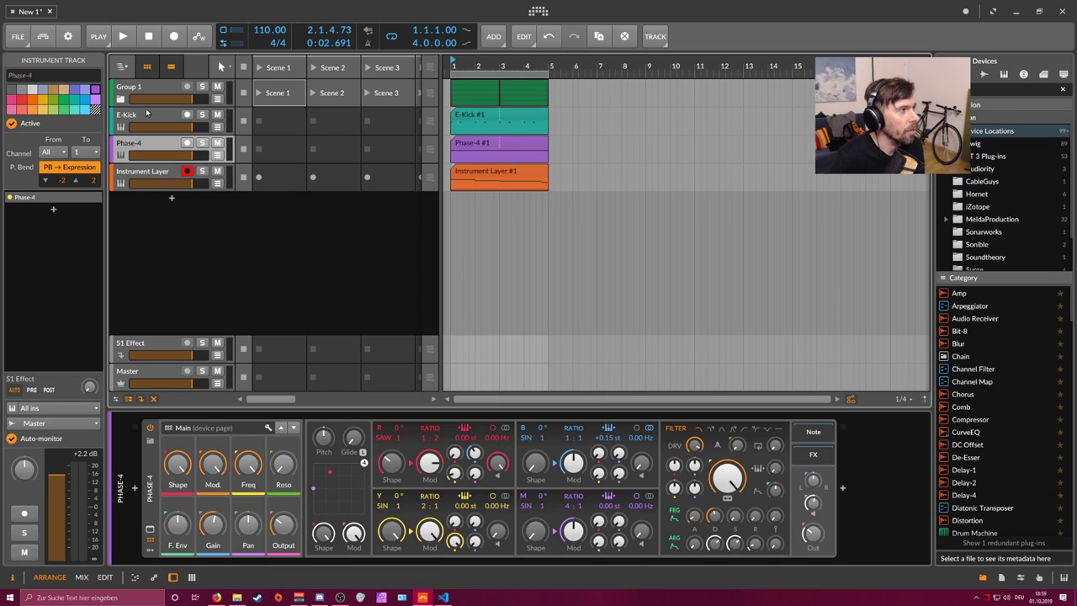
{"action": "left_click", "coordinate": [146, 114]}
{"action": "left_click", "coordinate": [121, 99]}
{"action": "left_click", "coordinate": [144, 117]}
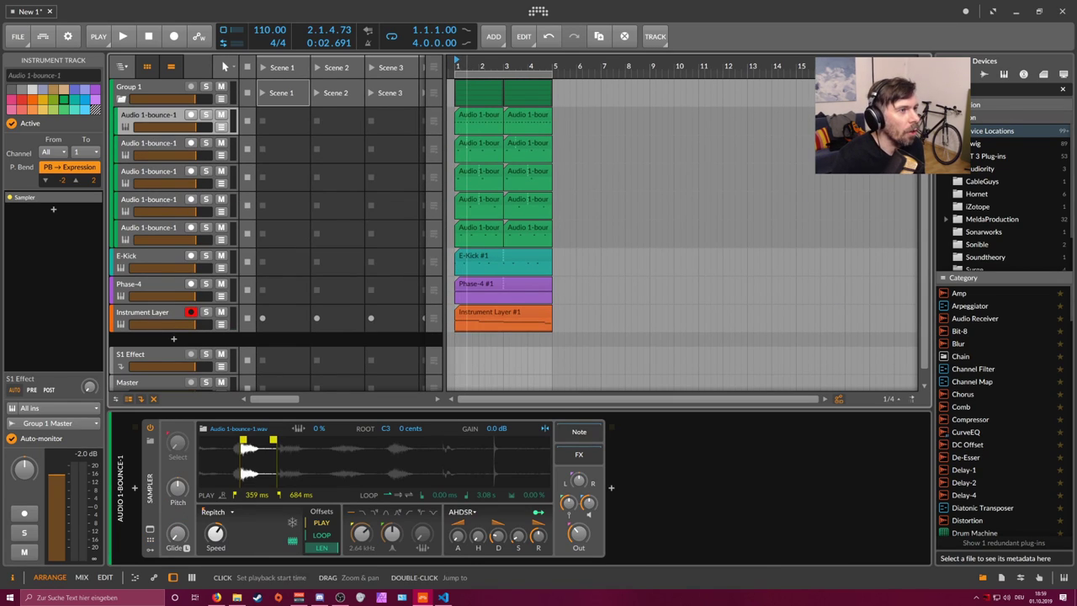
Step: Examine the four-bar arrangement across all tracks, including the Instrument Layer and Phase-4 tracks
{"action": "left_click_drag", "start_coordinate": [469, 68], "coordinate": [475, 93]}
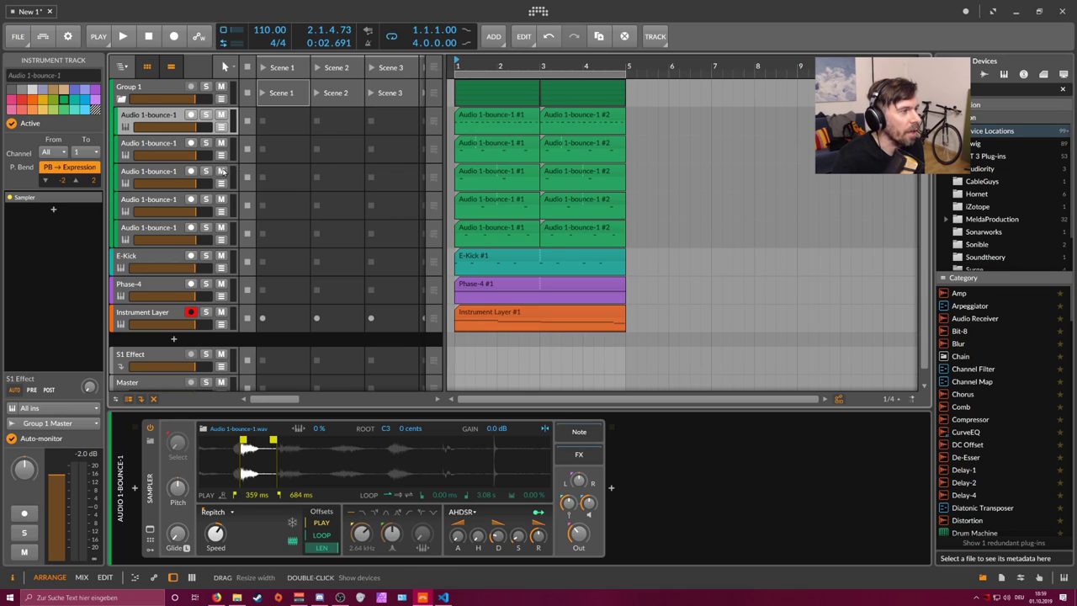
{"action": "left_click_drag", "start_coordinate": [489, 68], "coordinate": [497, 86]}
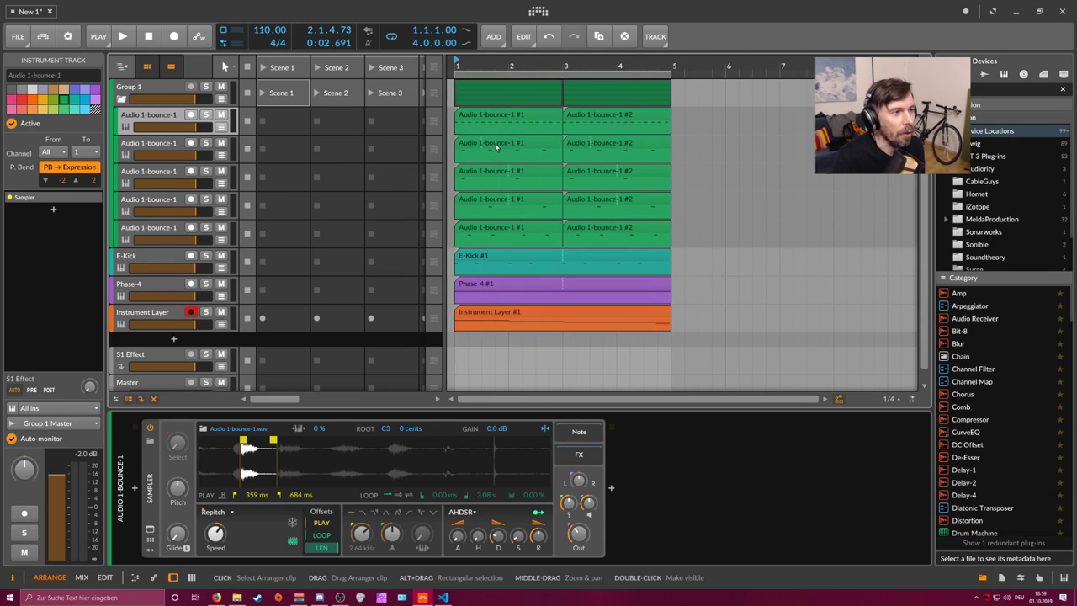
{"action": "left_click_drag", "start_coordinate": [500, 67], "coordinate": [530, 74]}
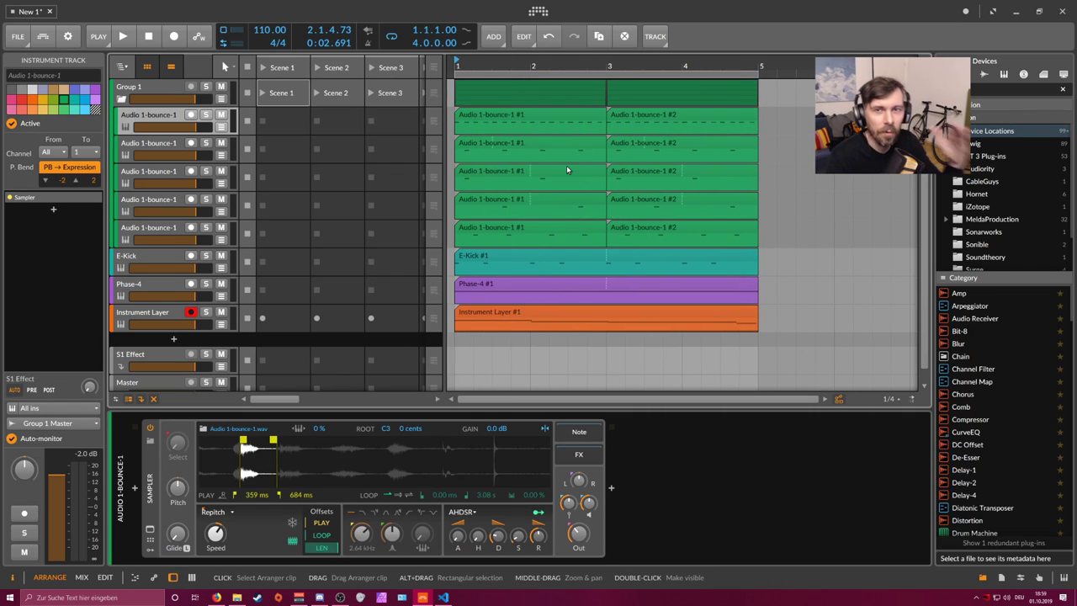
{"action": "left_click_drag", "start_coordinate": [554, 75], "coordinate": [556, 66]}
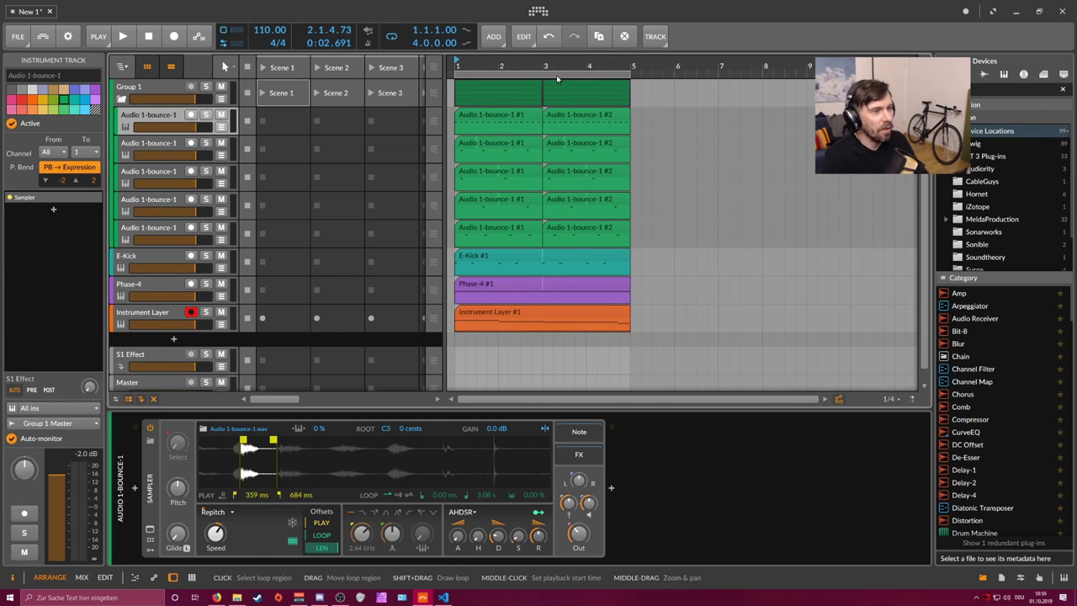
{"action": "left_click_drag", "start_coordinate": [487, 67], "coordinate": [497, 74]}
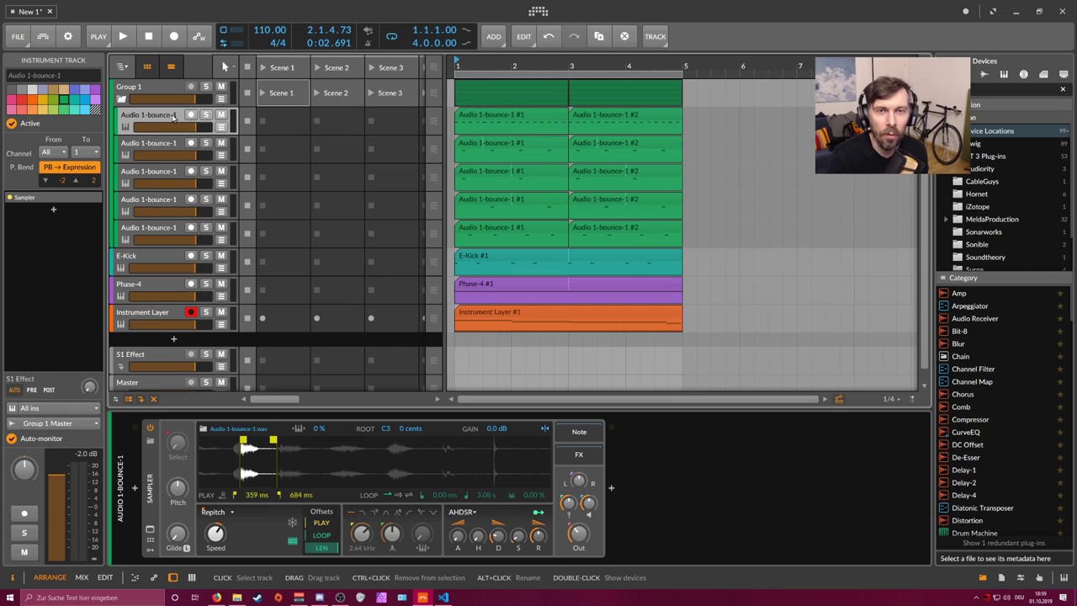
{"action": "left_click_drag", "start_coordinate": [534, 62], "coordinate": [556, 66]}
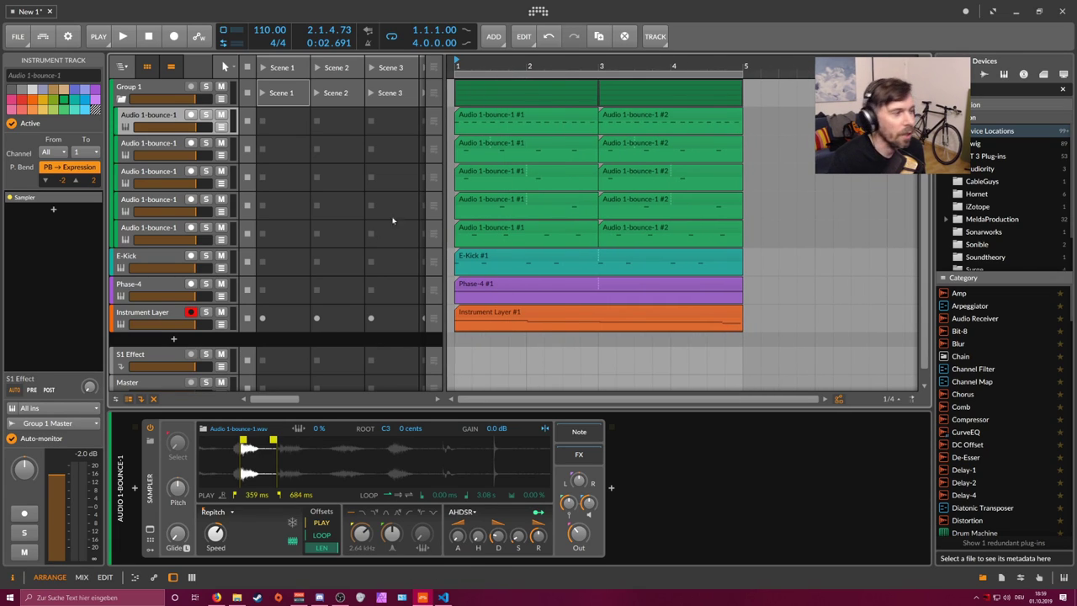
{"action": "left_click", "coordinate": [163, 311]}
{"action": "left_click", "coordinate": [177, 287]}
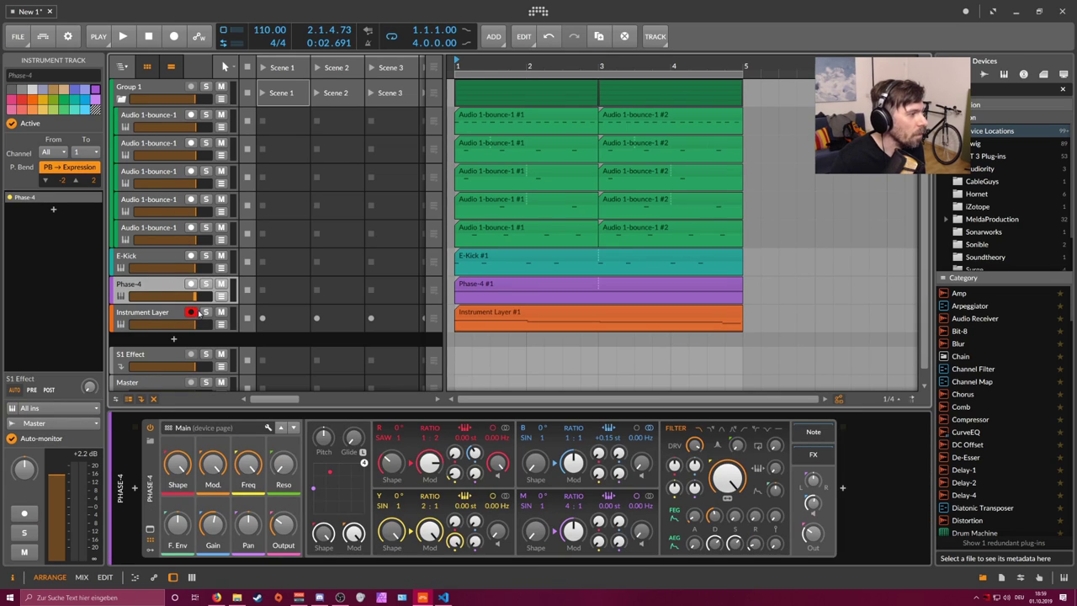
Step: Add a new track below Instrument Layer with the MAutoPitch plug-in and move its window over the arranger
{"action": "left_click", "coordinate": [174, 341]}
{"action": "type", "text": "mauto"}
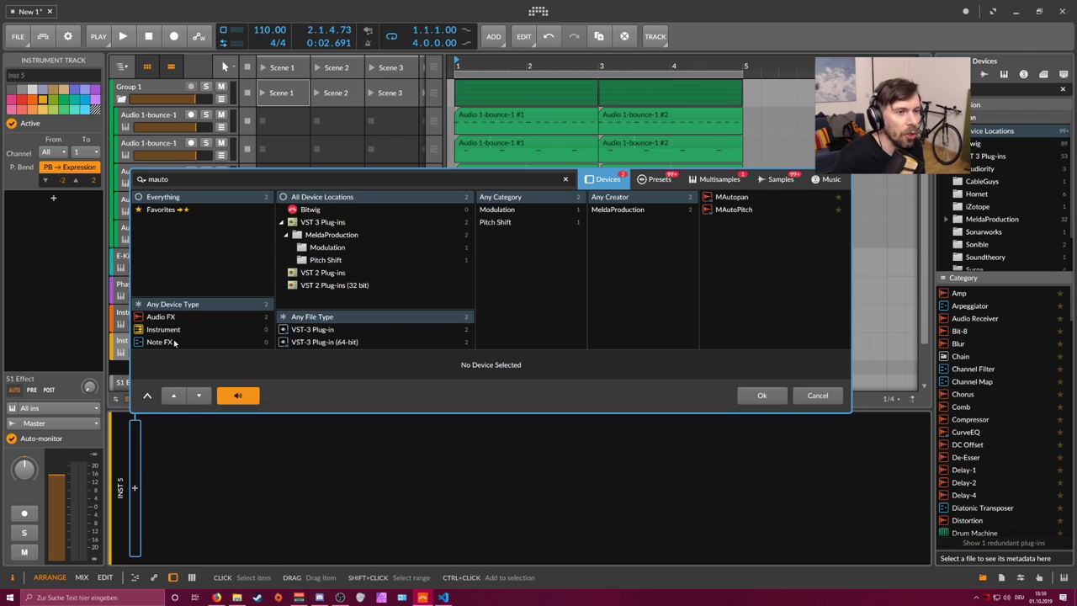
{"action": "key", "text": "Down"}
{"action": "key", "text": "Down"}
{"action": "key", "text": "Return"}
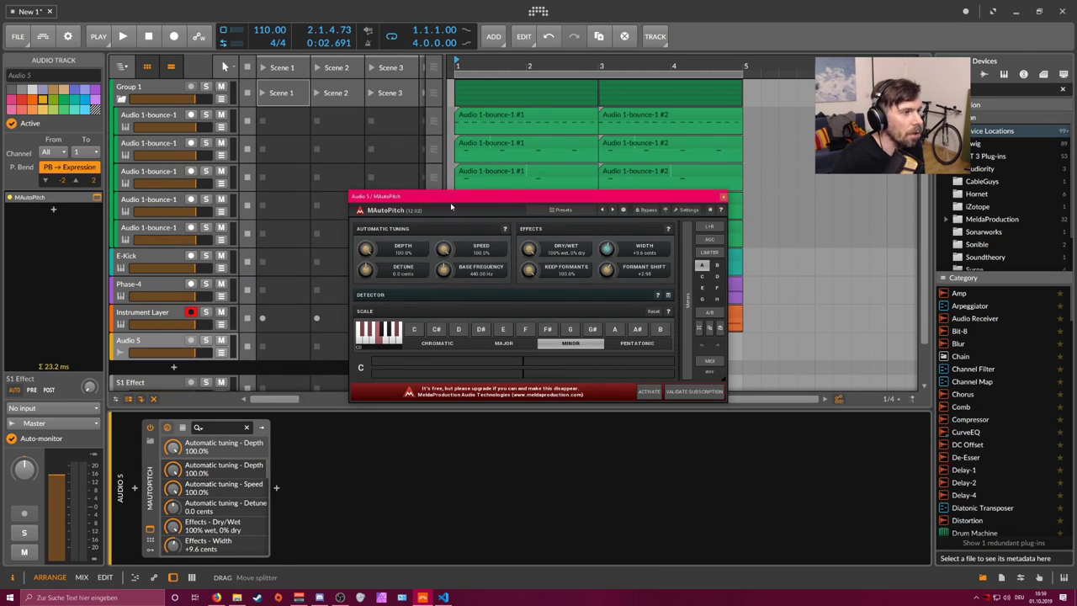
{"action": "left_click_drag", "start_coordinate": [451, 205], "coordinate": [570, 217]}
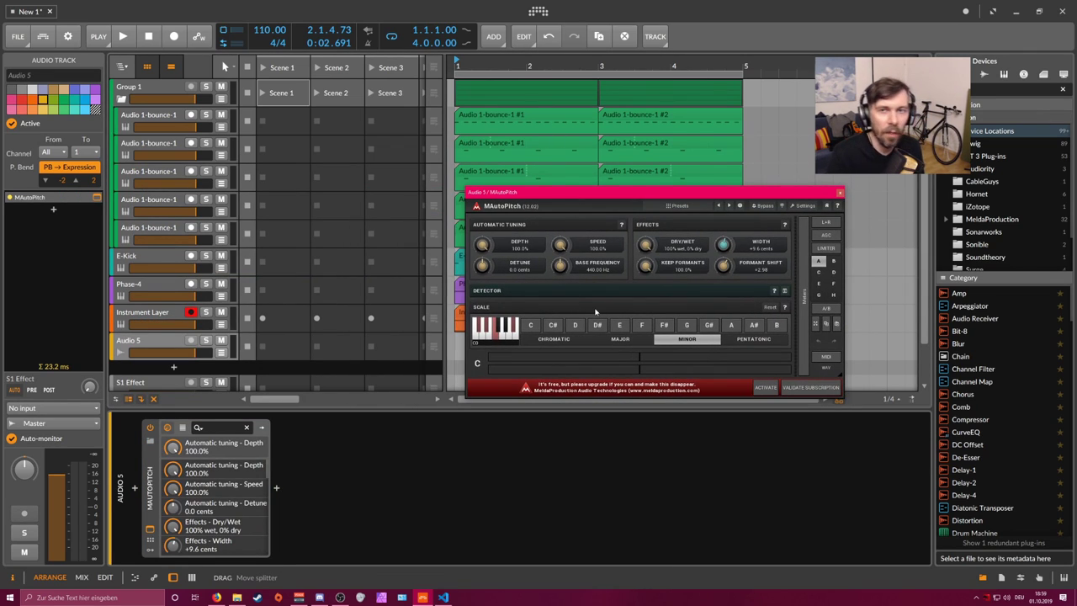
{"action": "left_click_drag", "start_coordinate": [659, 204], "coordinate": [635, 185]}
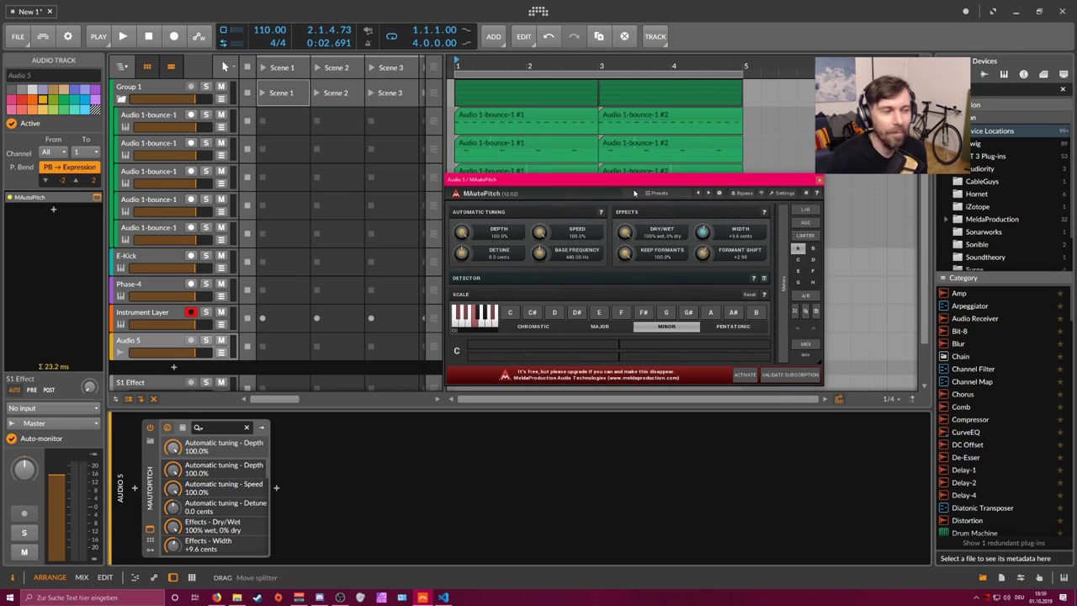
{"action": "left_click_drag", "start_coordinate": [634, 193], "coordinate": [626, 186]}
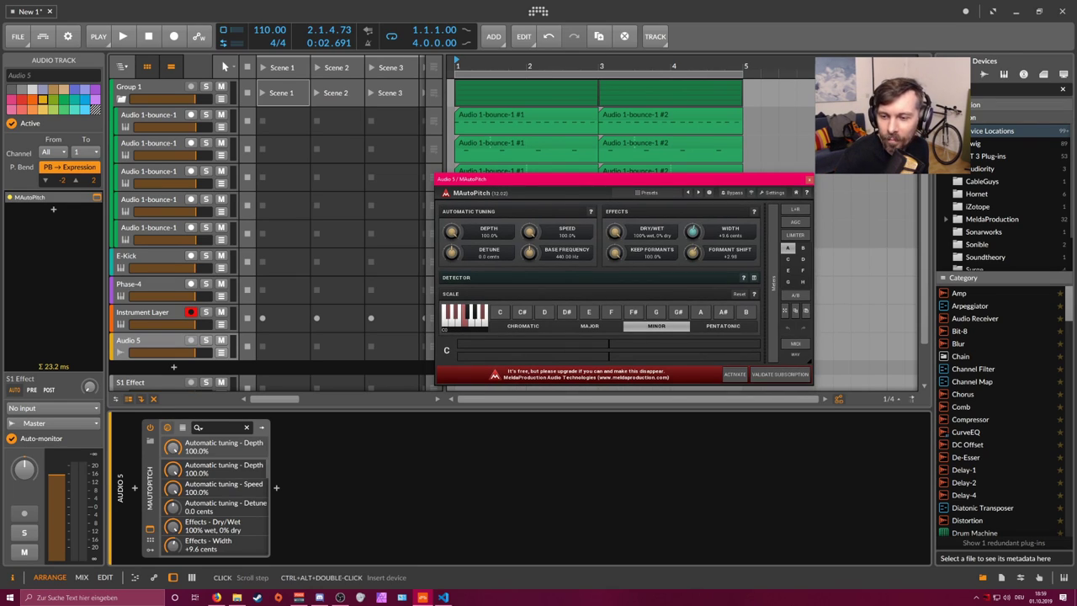